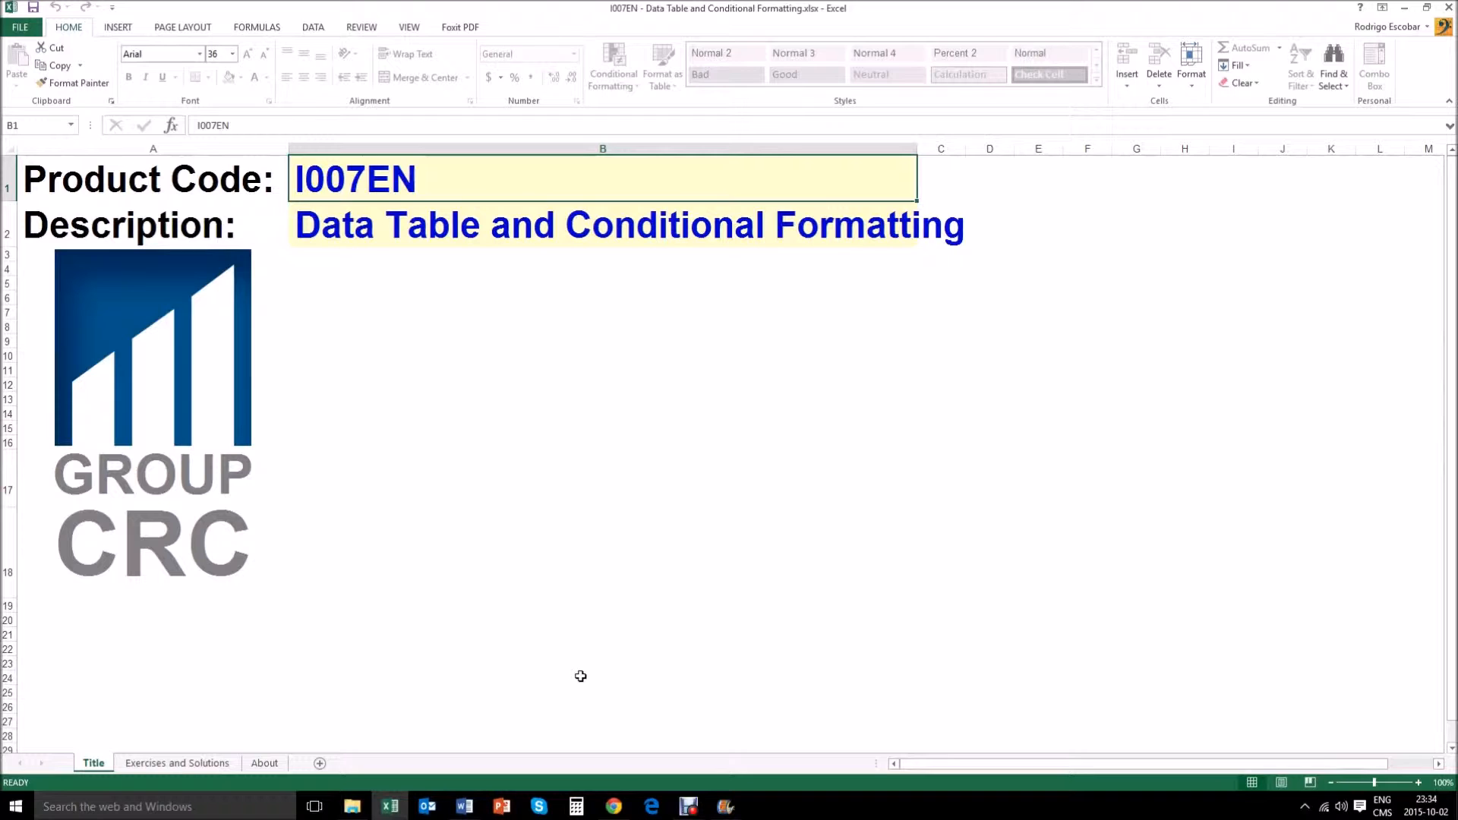
- Open the Exercises and Solutions sheet and examine the model's inputs and formulas from Quantity Sold down to Fixed Cost
left_click(175, 764)
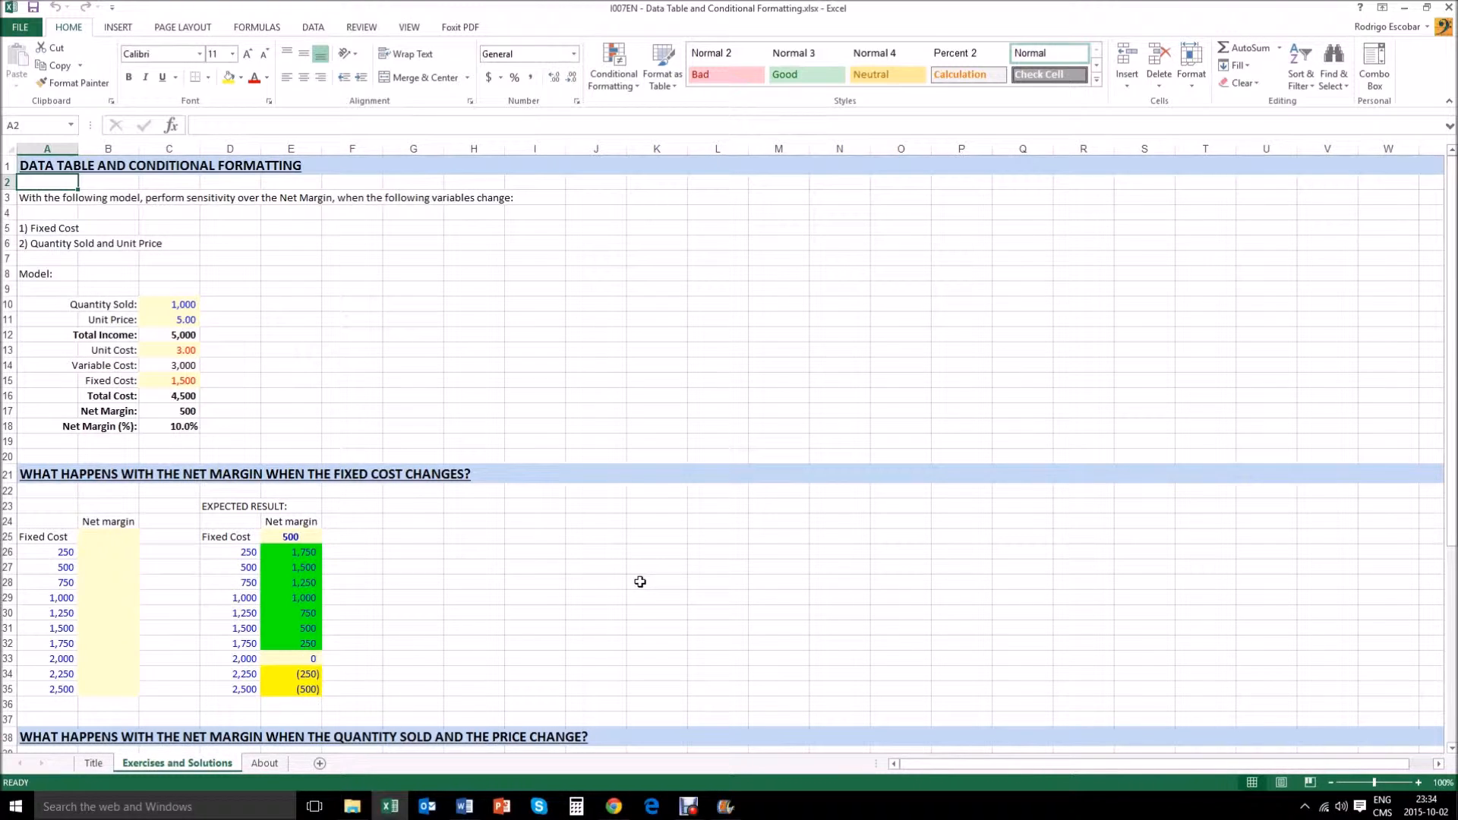
key("Down")
key("Down")
key("Down")
key("Down")
key("Down")
key("Down")
key("Down")
key("Down")
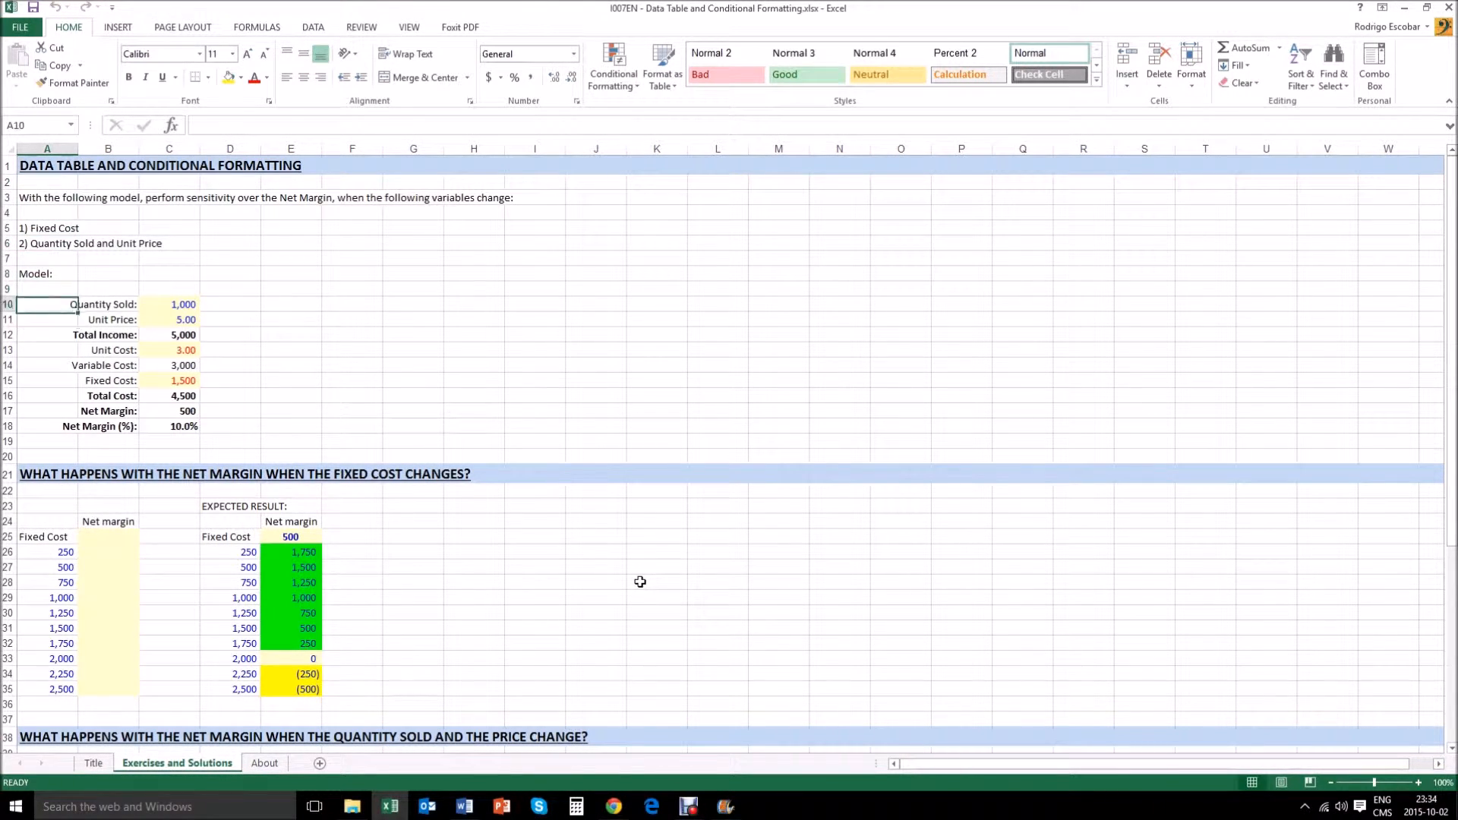
key("Right")
key("Right")
key("Down")
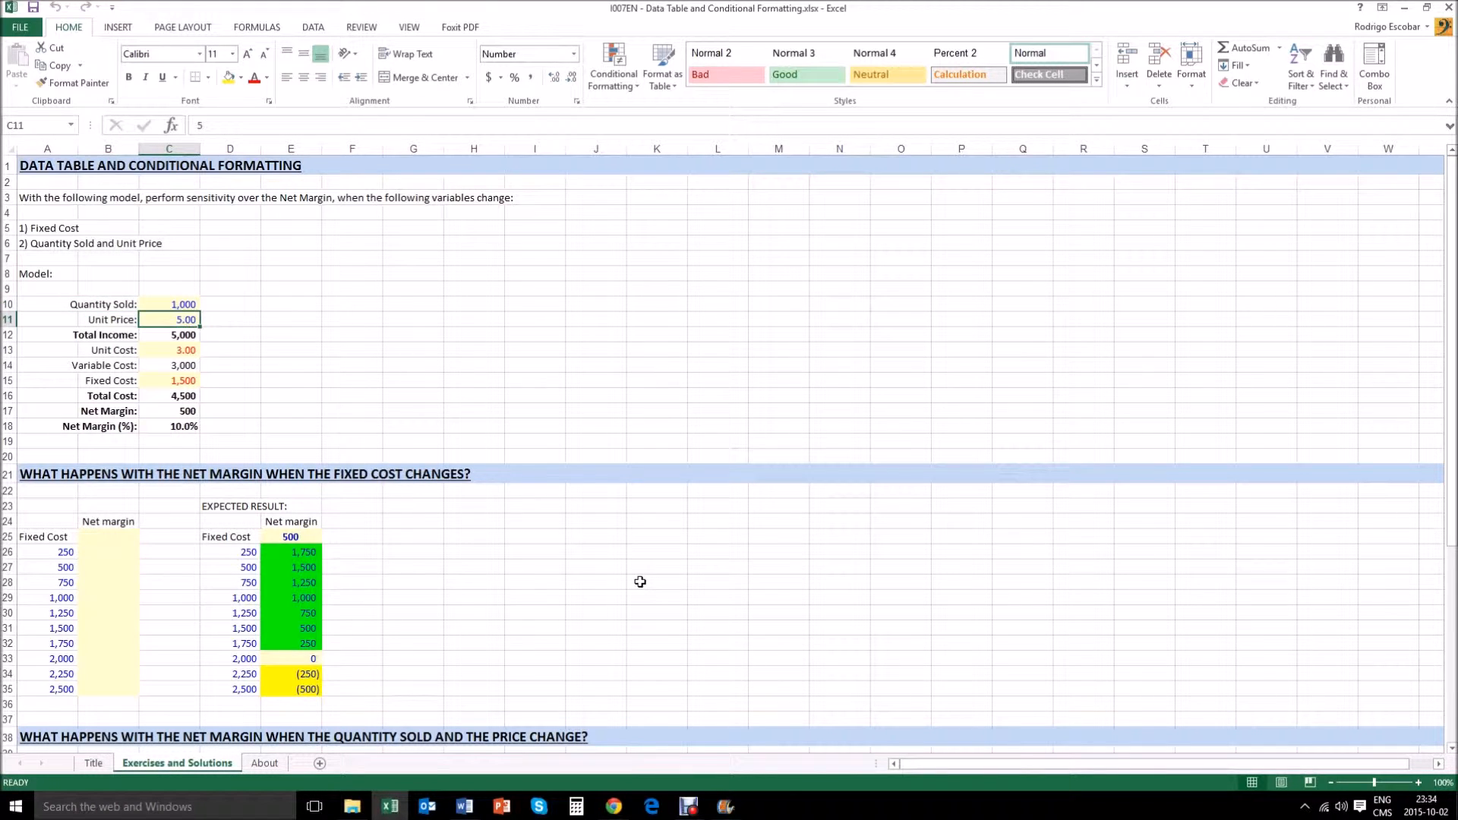
key("Up")
key("Down")
key("Down")
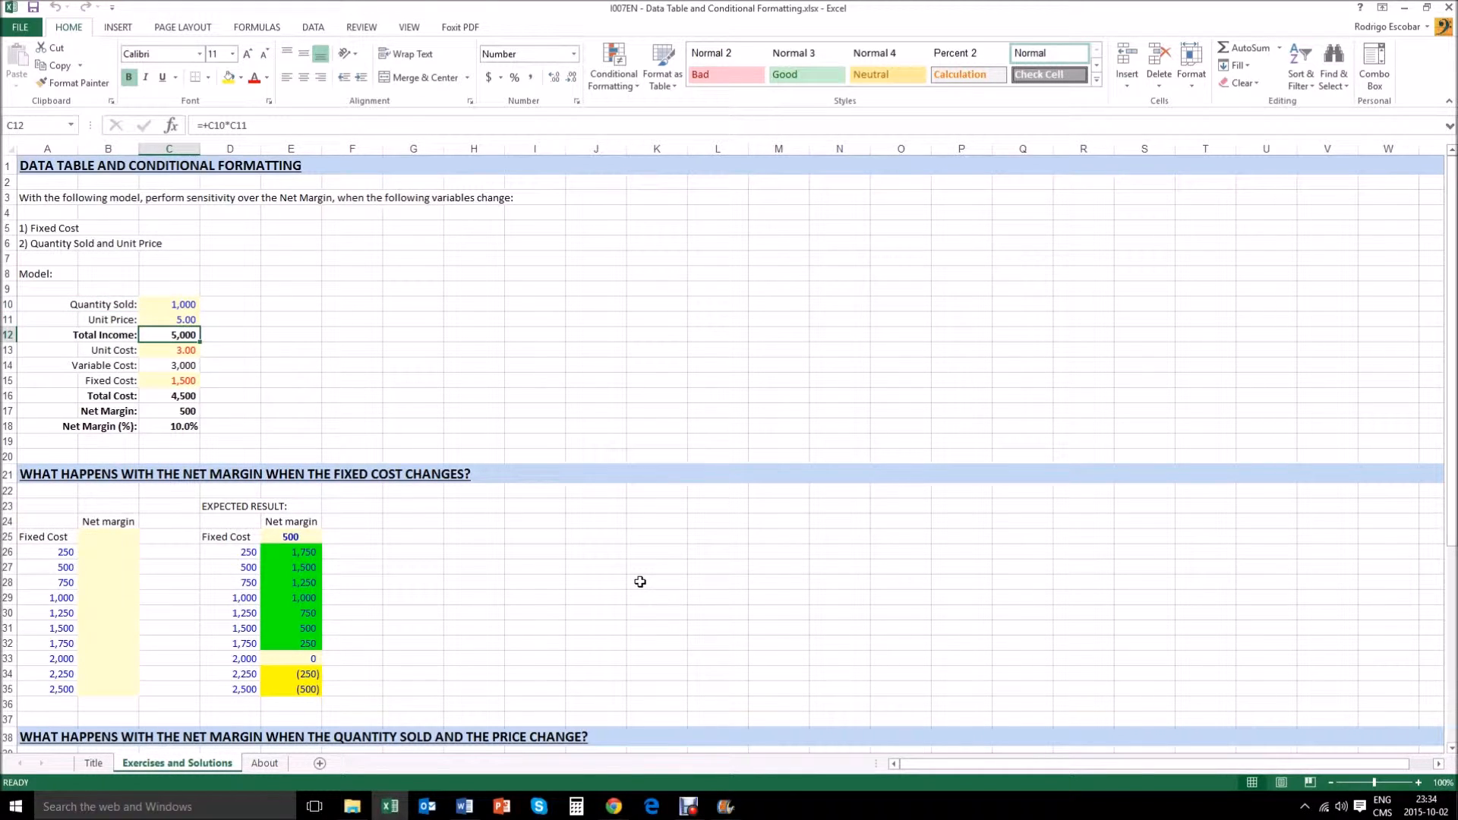
key("Down")
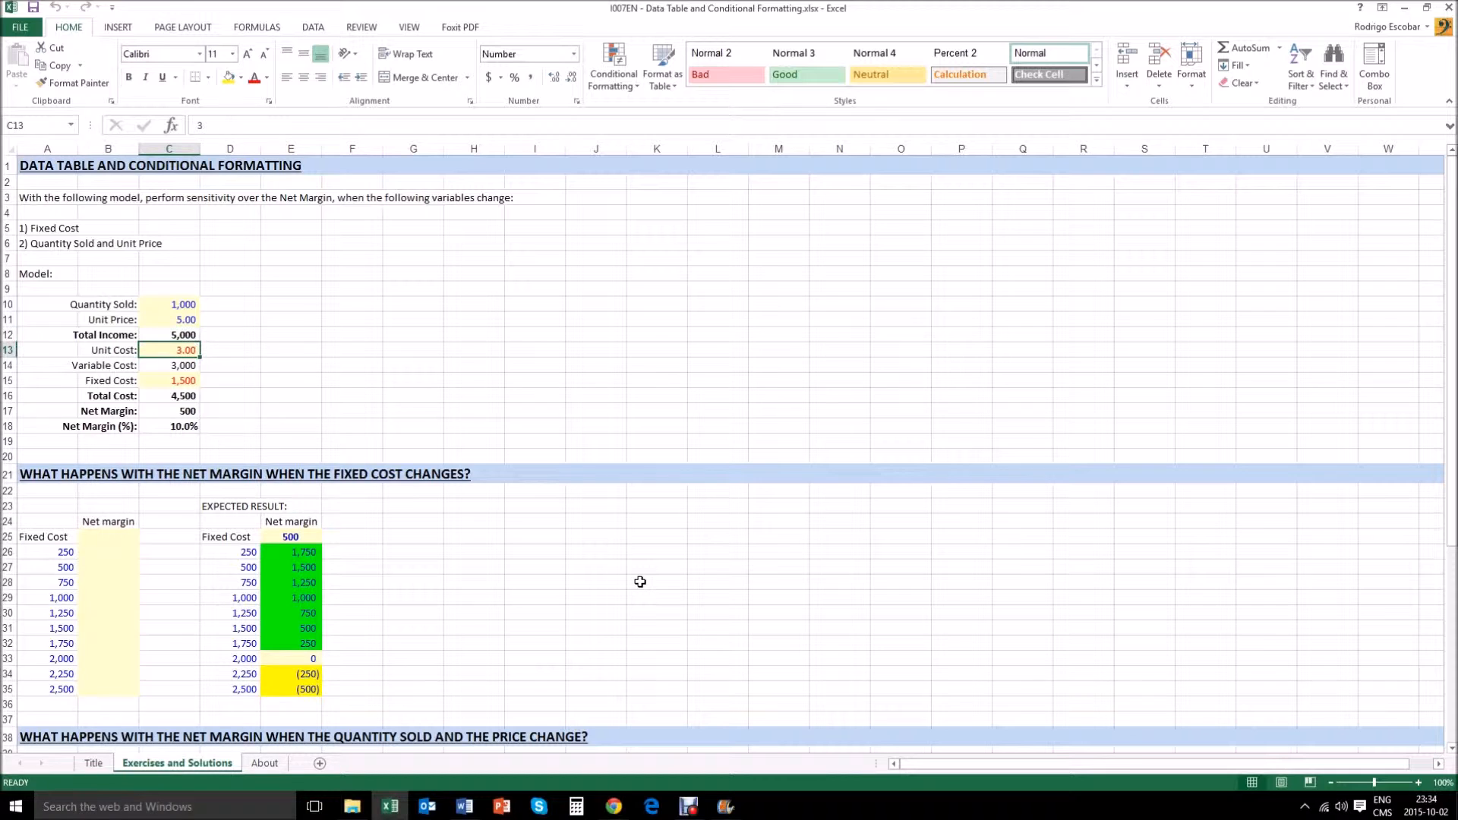
key("Down")
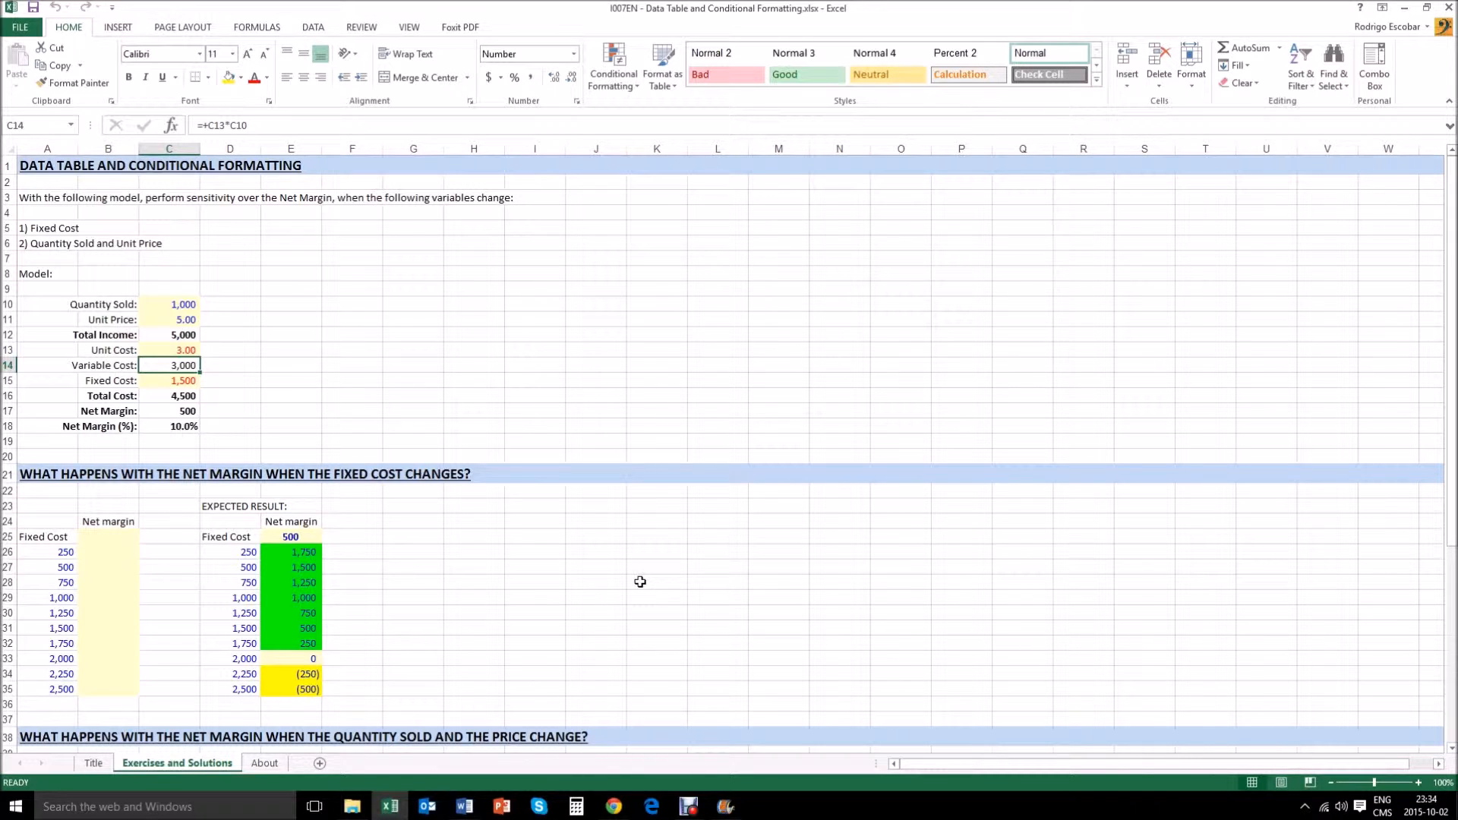
key("Down")
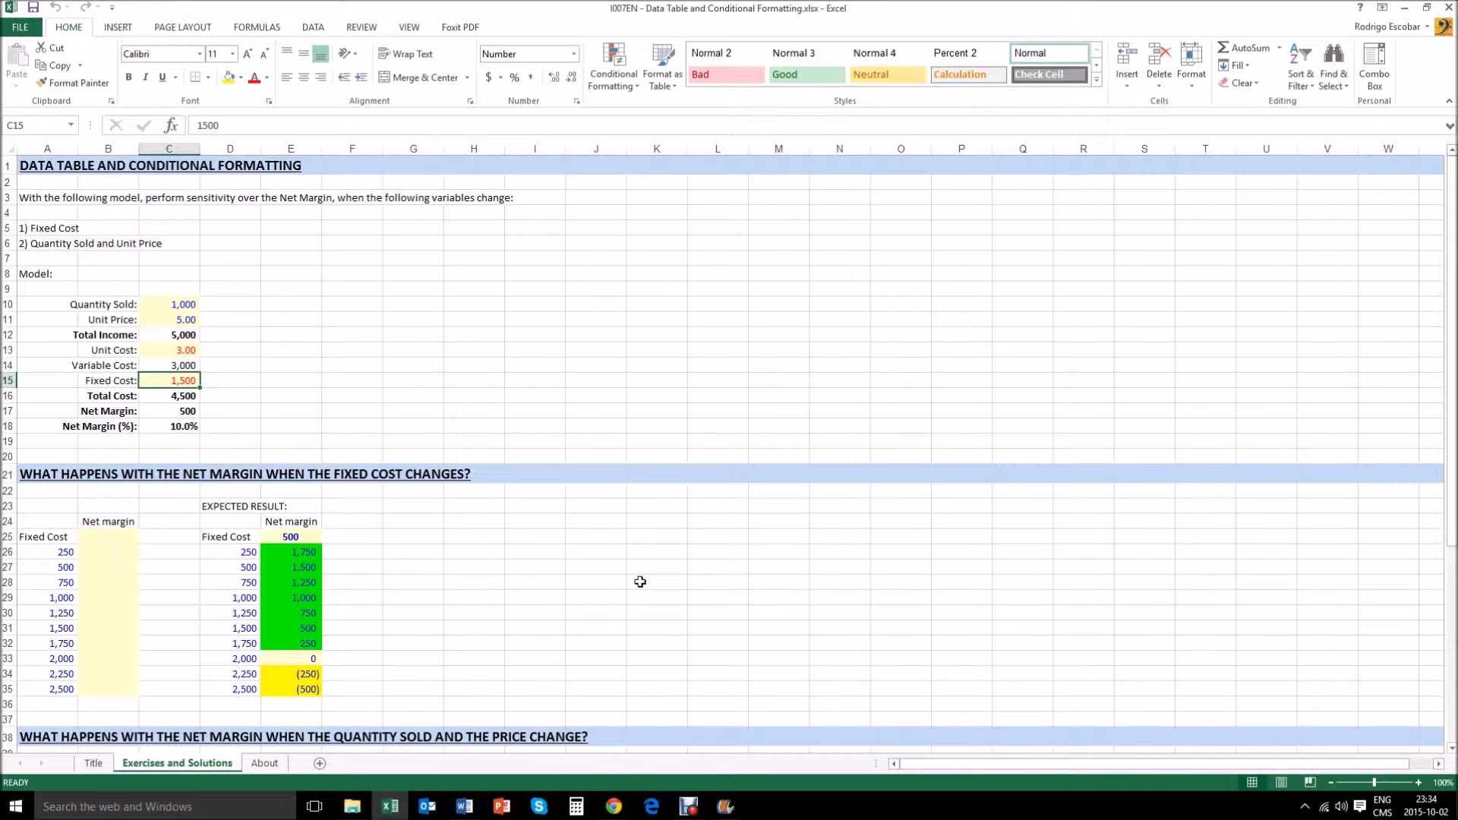
- Examine how the model calculates Total Cost, Net Margin and Net Margin (%) from the income and cost rows
key("Down")
key("Up")
key("Up")
key("Down")
key("Down")
key("Down")
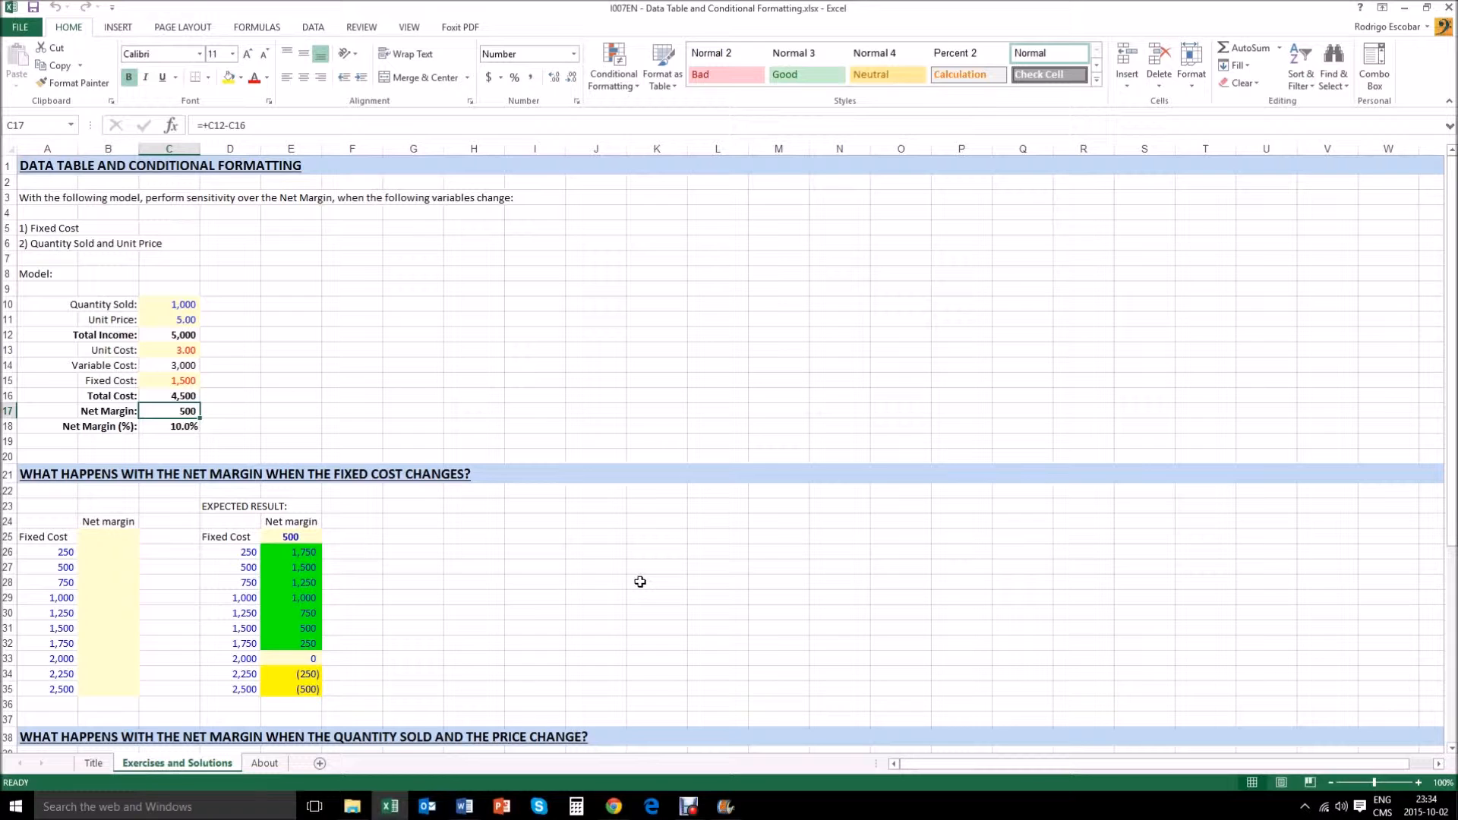
key("Up")
key("Up")
key("Up")
key("Up")
key("Up")
key("Down")
key("Down")
key("Down")
key("Down")
key("Down")
key("Down")
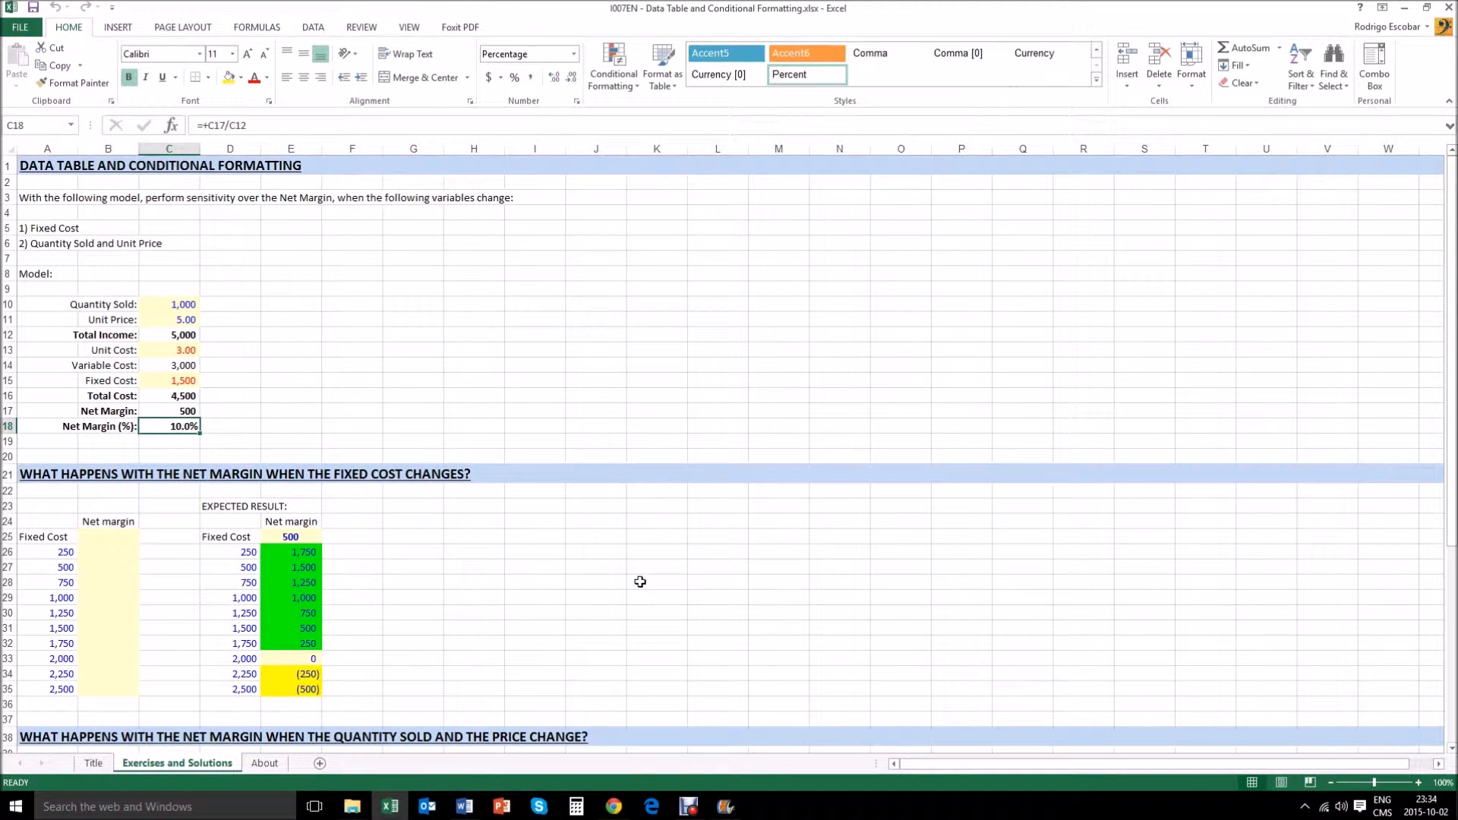
key("Up")
key("Up")
key("Up")
key("Up")
key("Up")
key("Up")
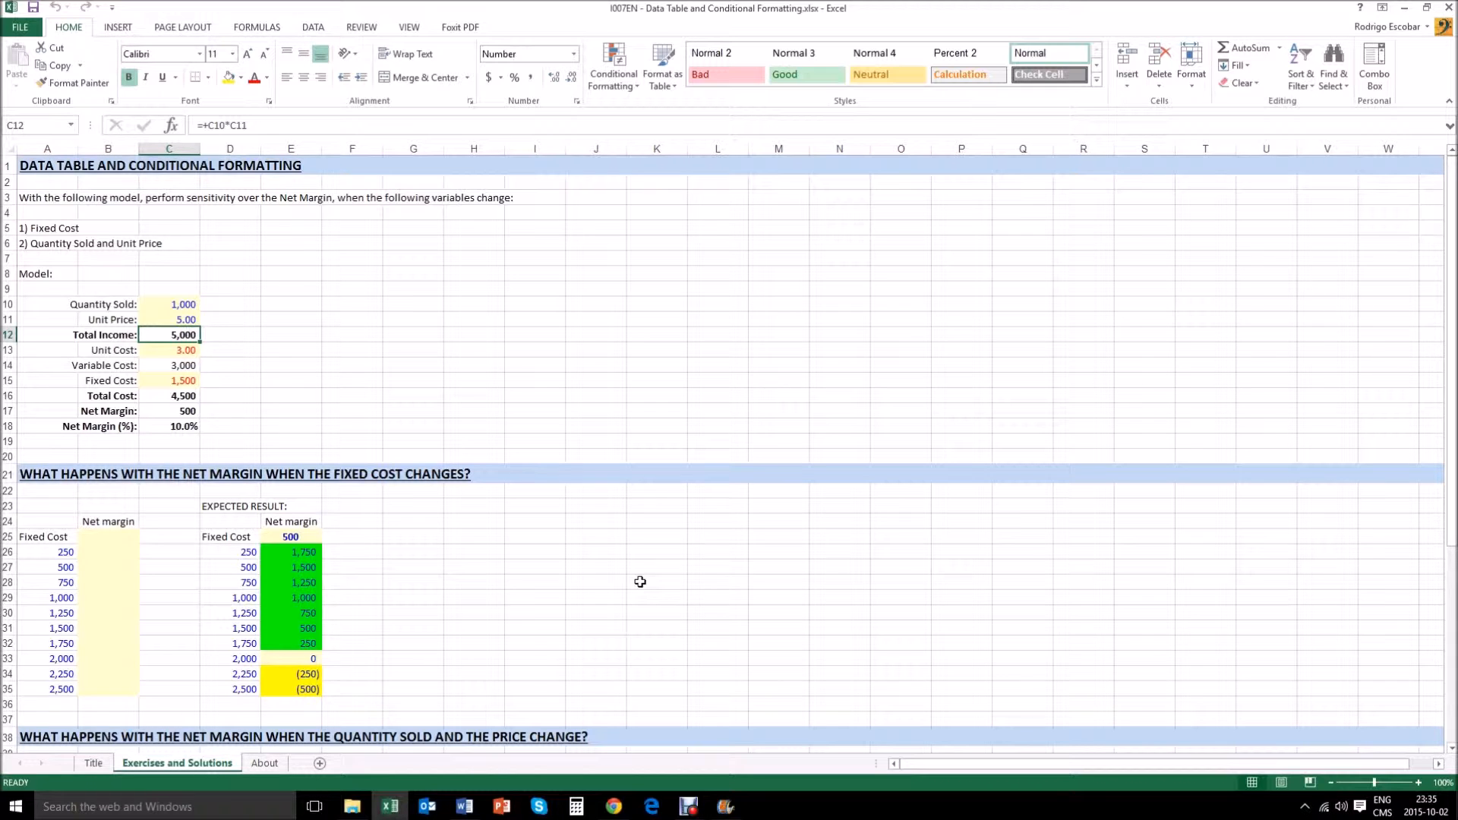
key("Down")
key("Down")
key("Down")
key("Down")
key("Down")
key("Down")
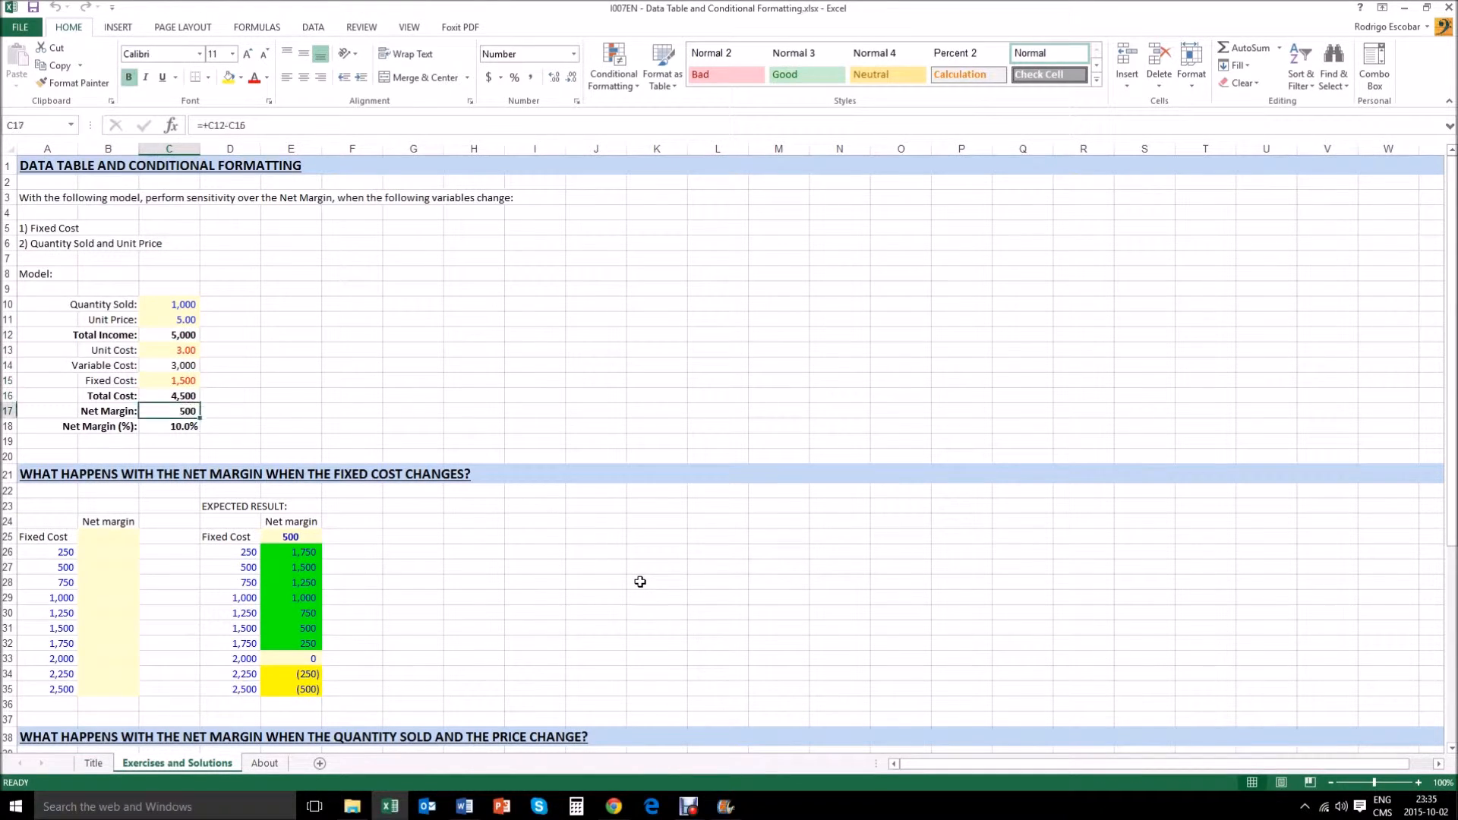
- Set the model's Fixed Cost in C15 to 2000 and check the Net Margin
key("Up")
key("Up")
key("Up")
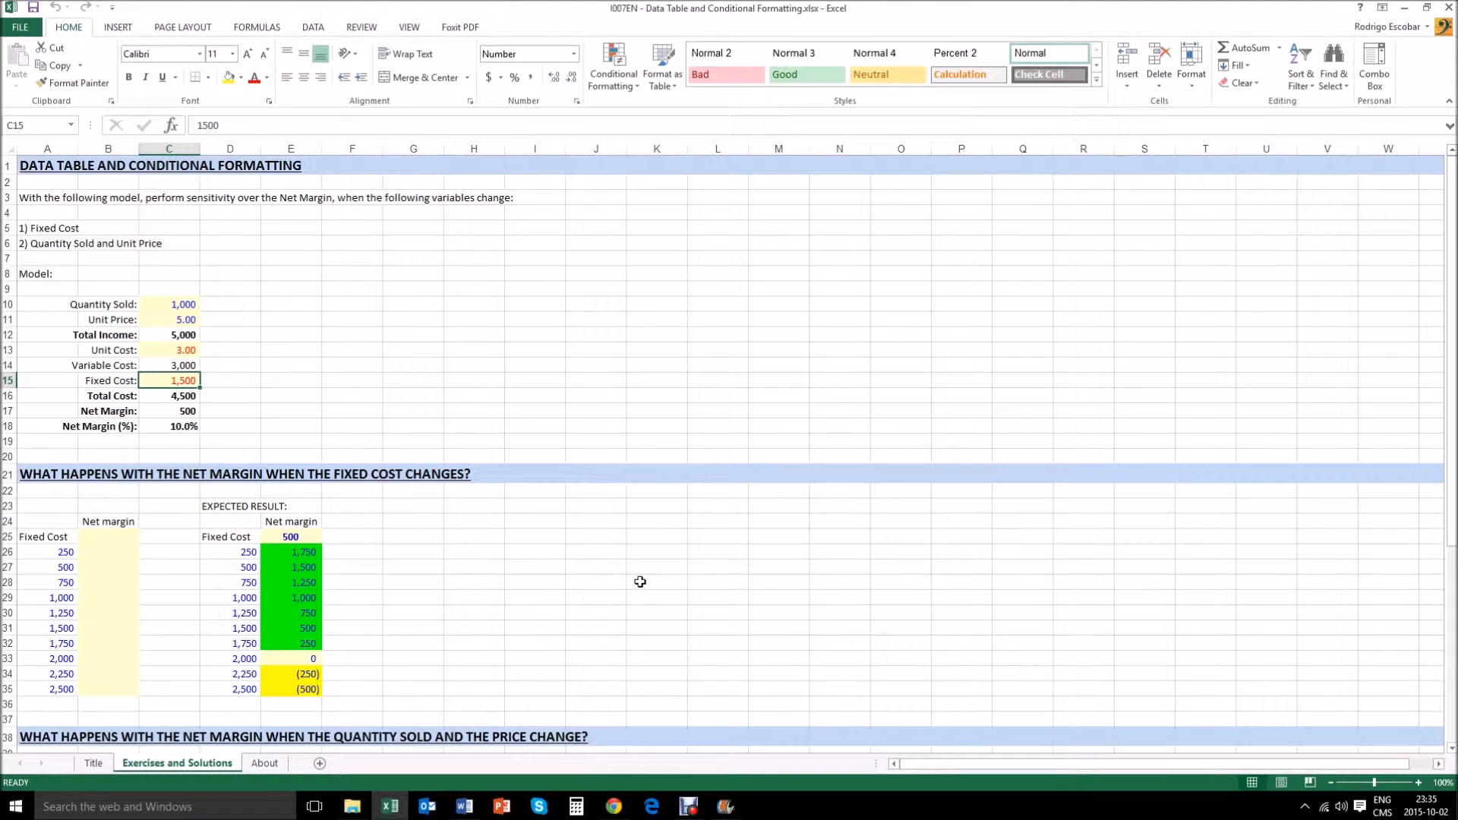
type("2,00")
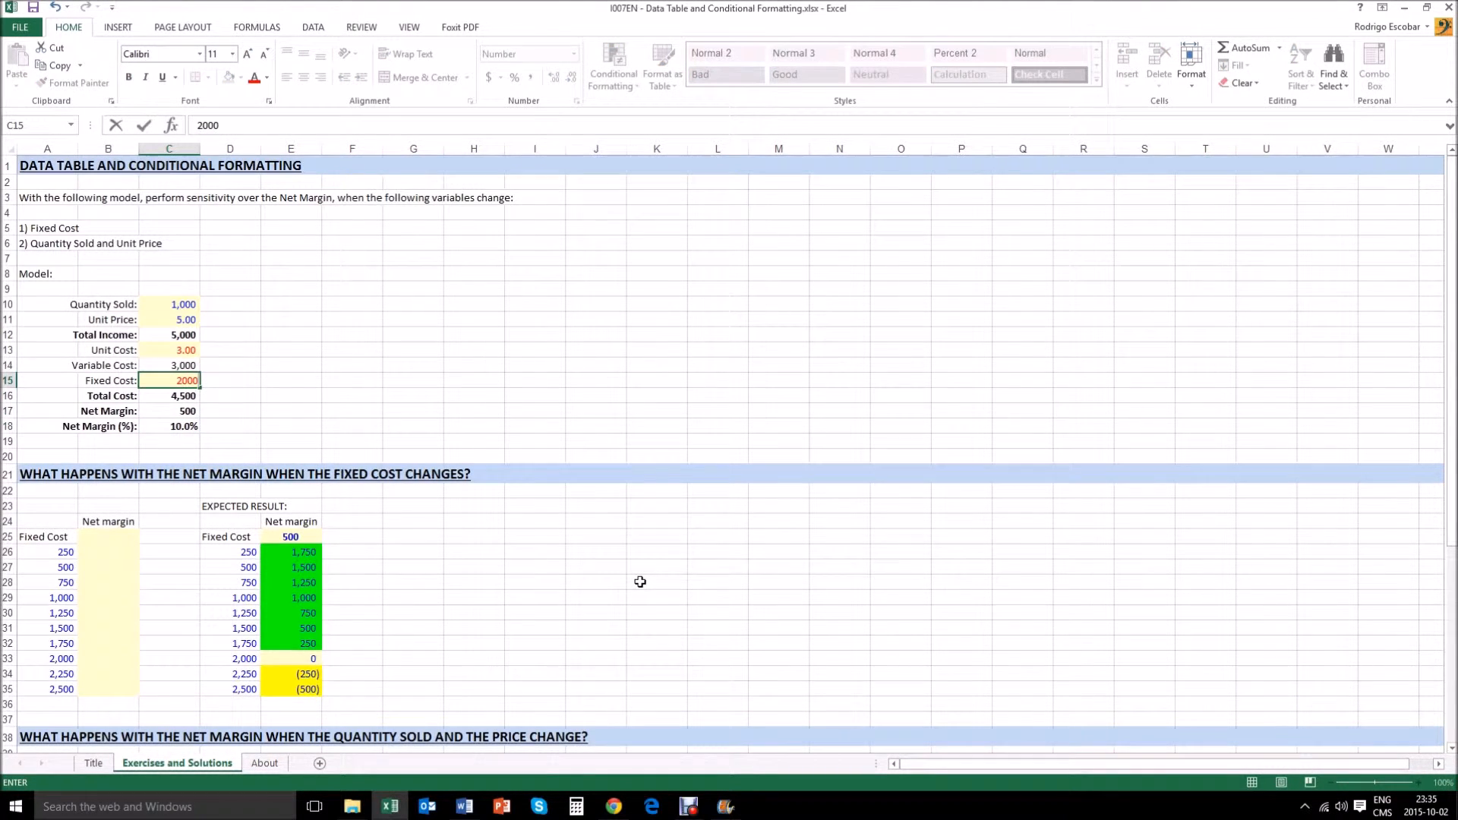
type("0")
key("Return")
key("Up")
key("Down")
key("Down")
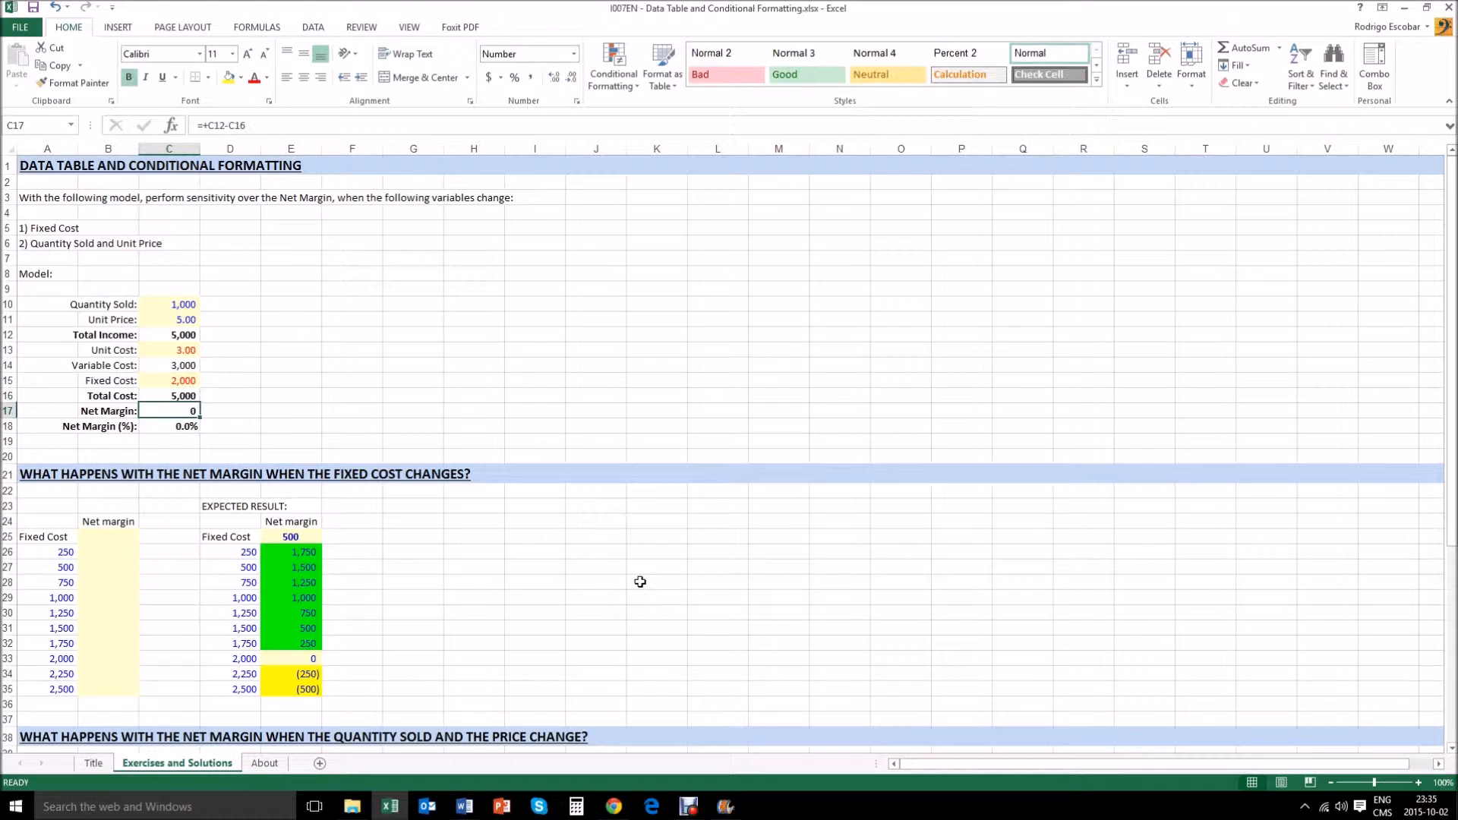
- Set the model's Fixed Cost in C15 to 2500 and check the Net Margin
key("Up")
key("Up")
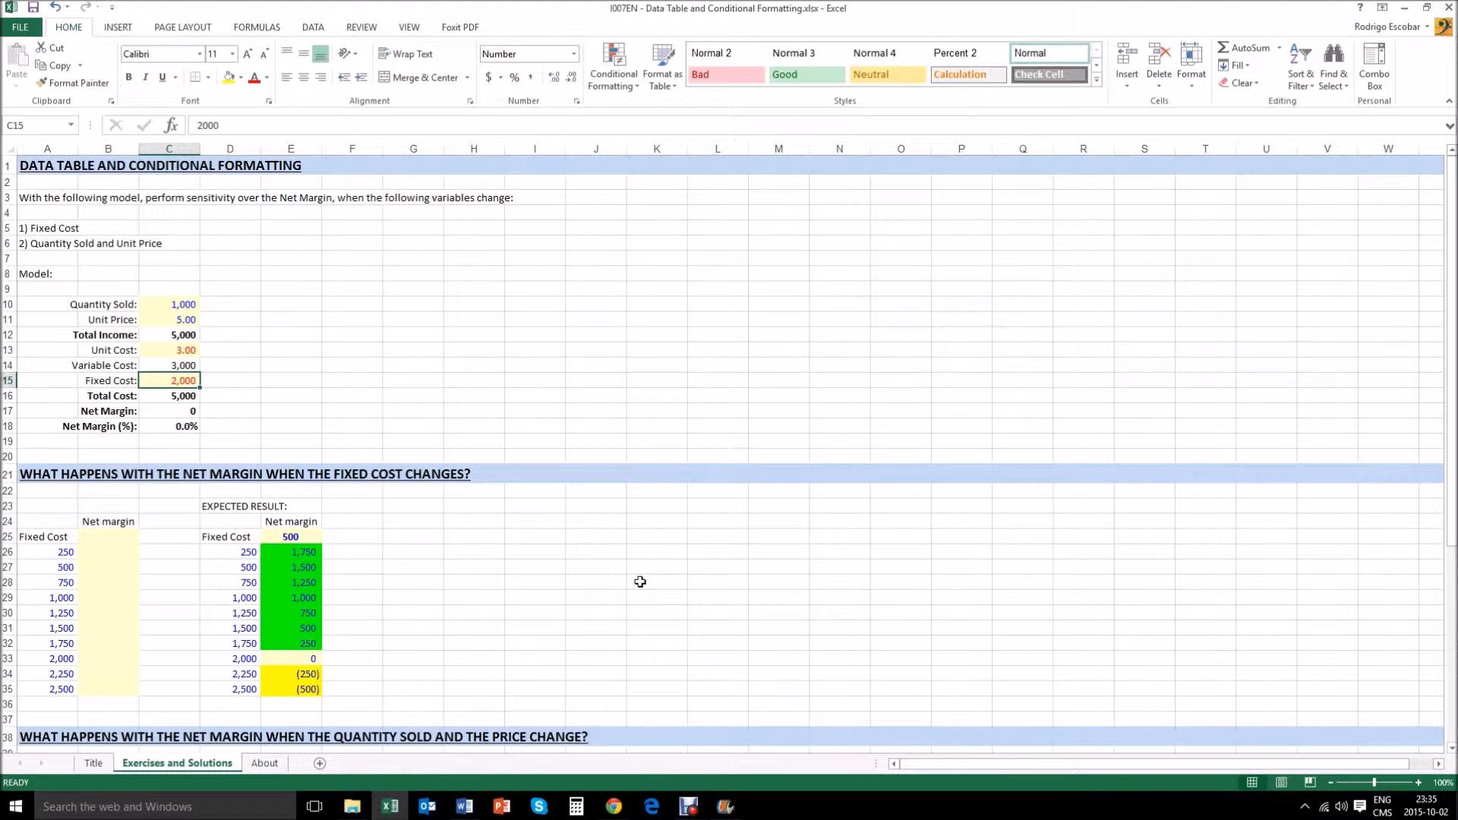
type("2500")
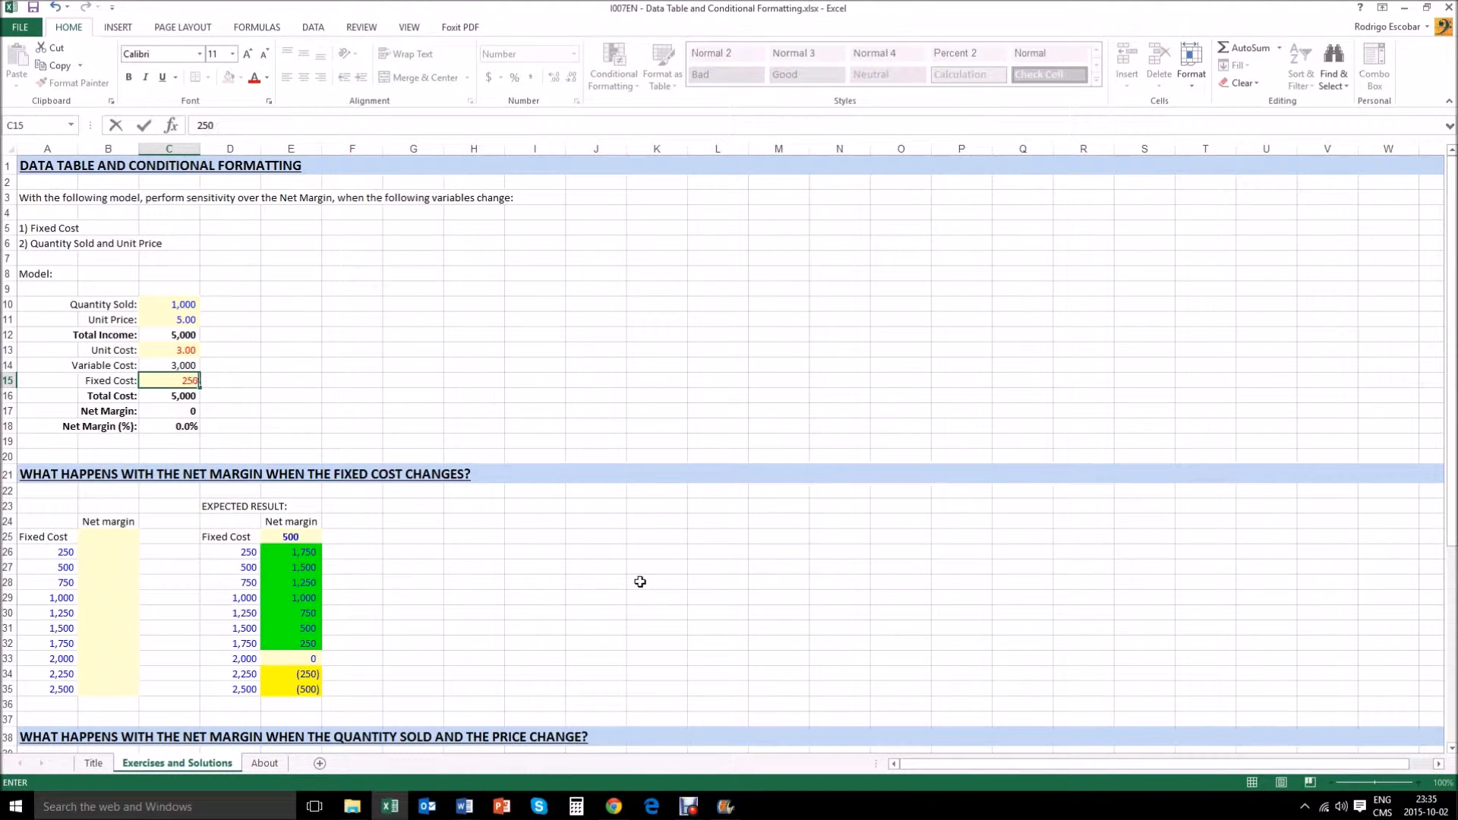
key("Return")
key("Up")
key("Down")
key("Down")
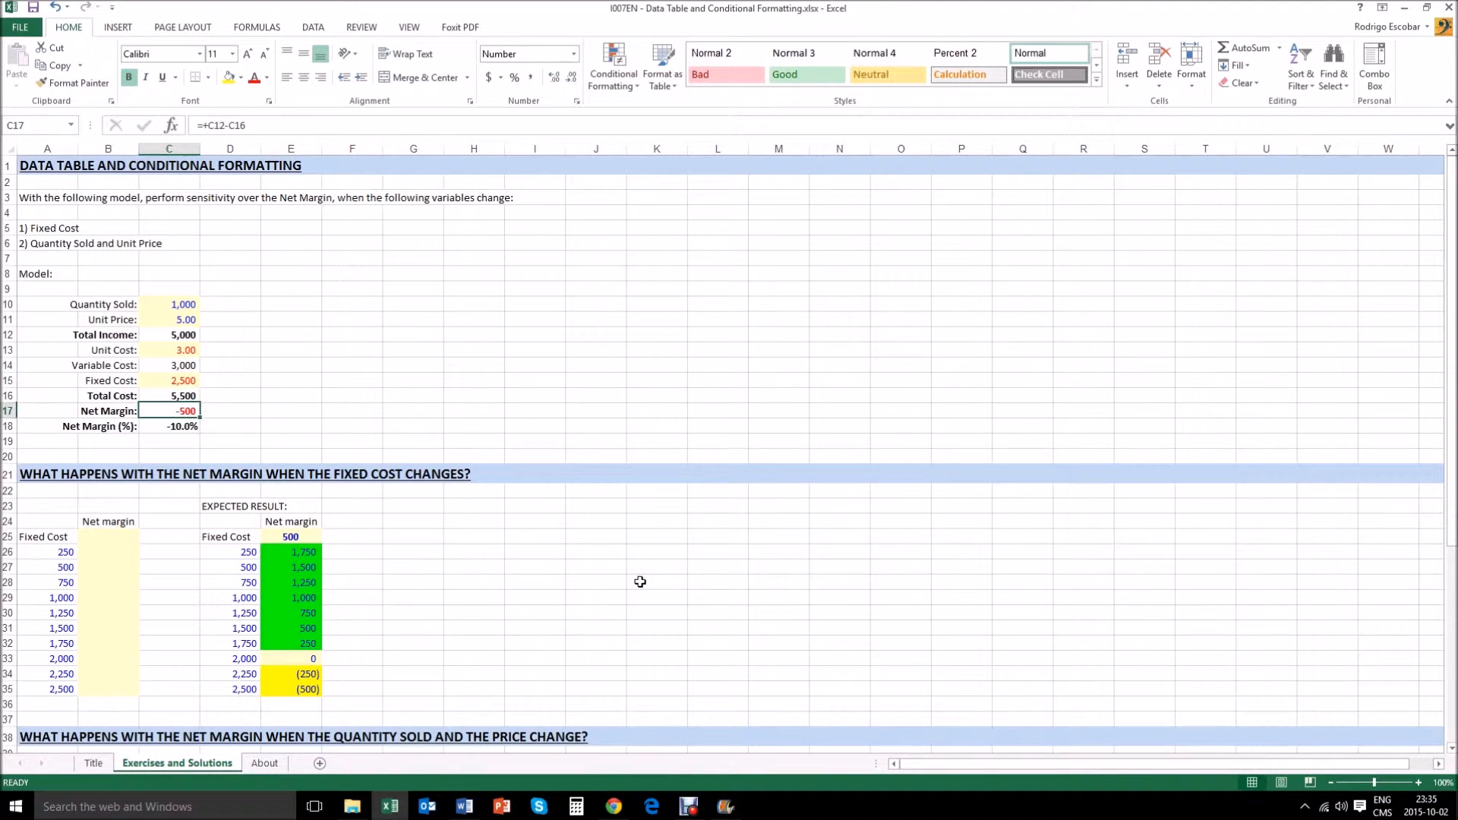
- Set the model's Fixed Cost in C15 to 500 and check the Net Margin and its percentage
key("Up")
key("Up")
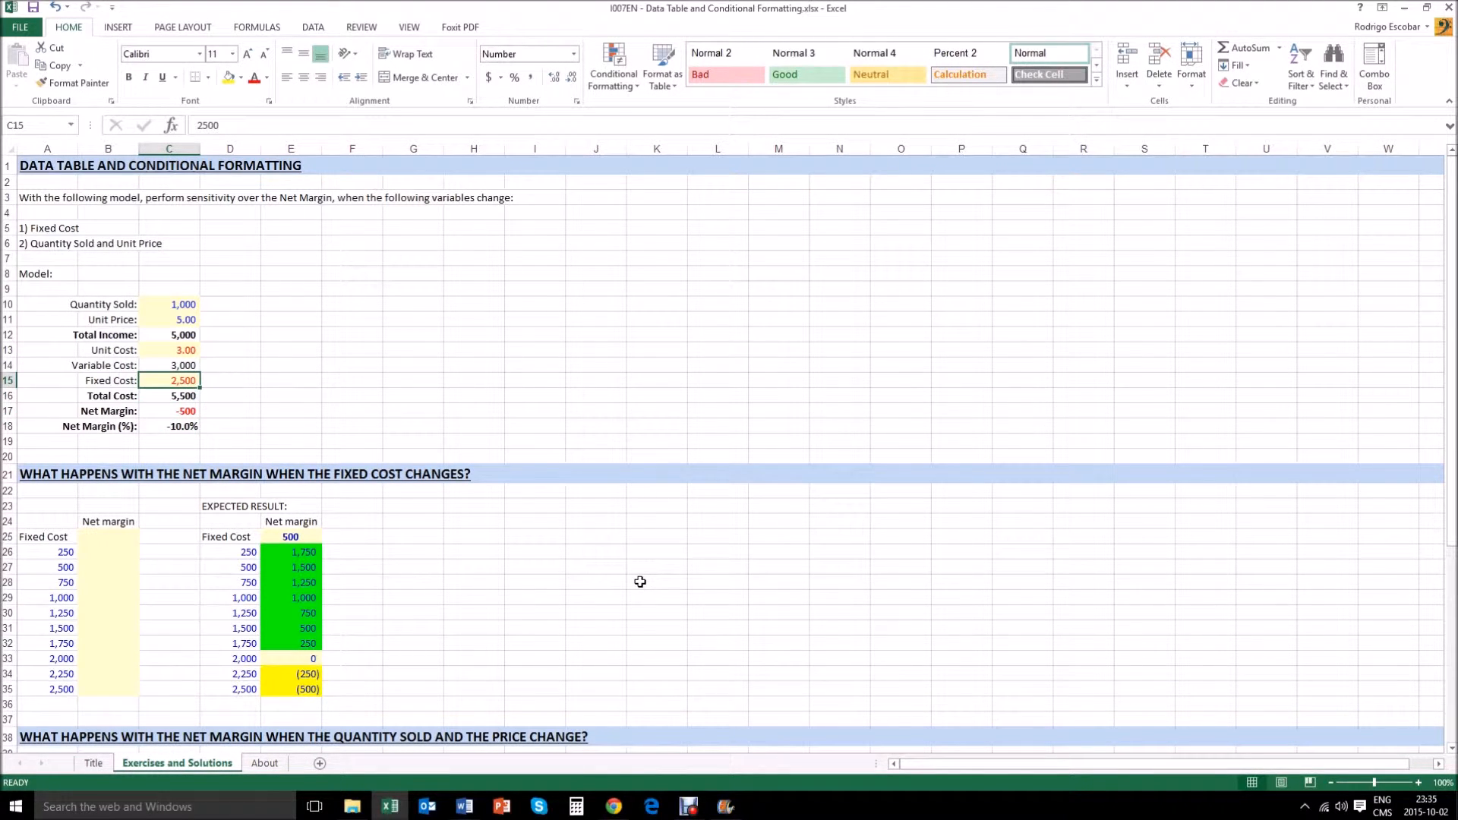
type("500")
key("Return")
key("Down")
key("Down")
- Restore the model's Fixed Cost in C15 to 1500
key("Up")
key("Up")
key("Up")
type("1500")
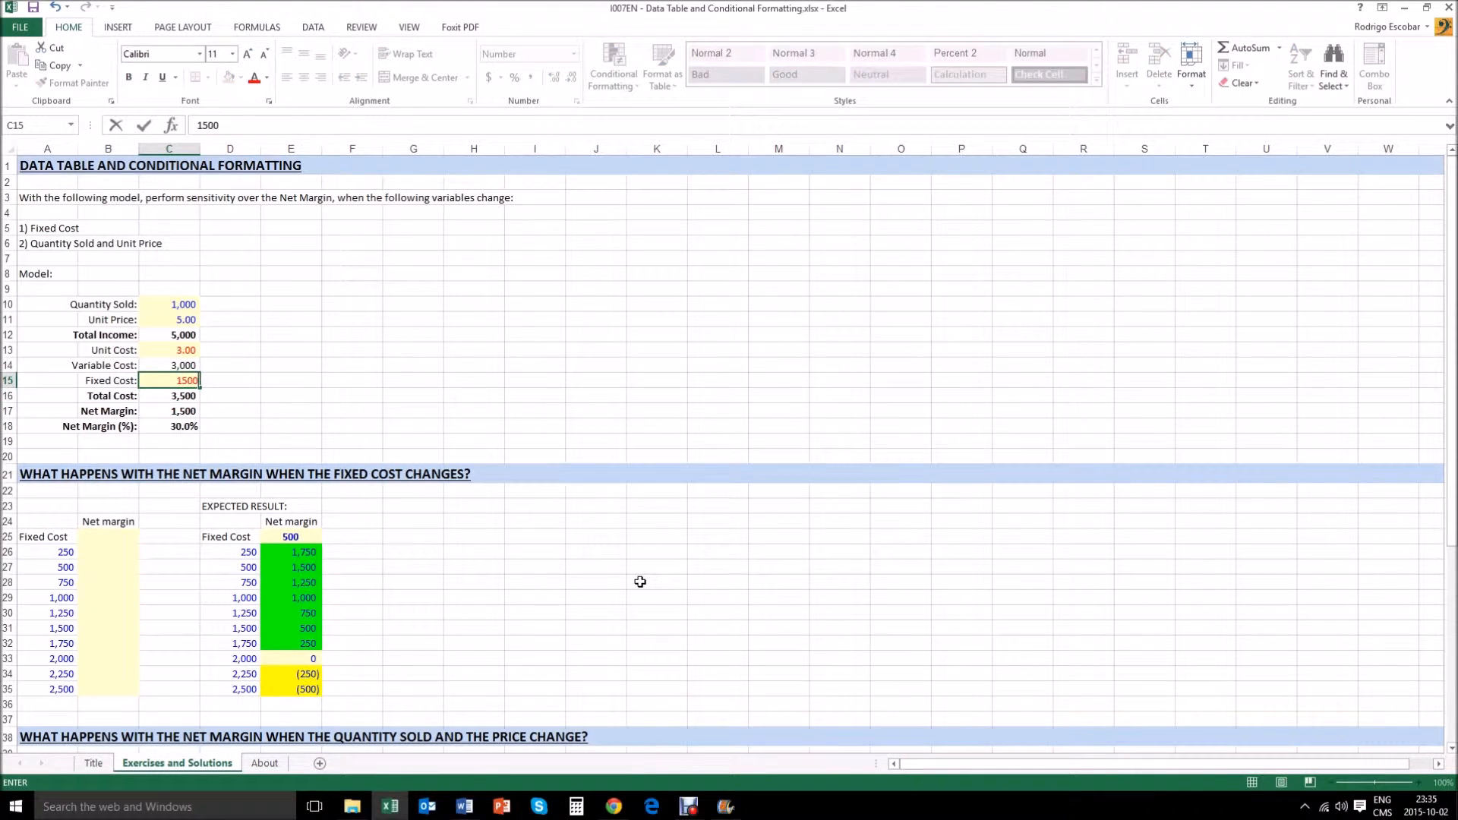
key("Return")
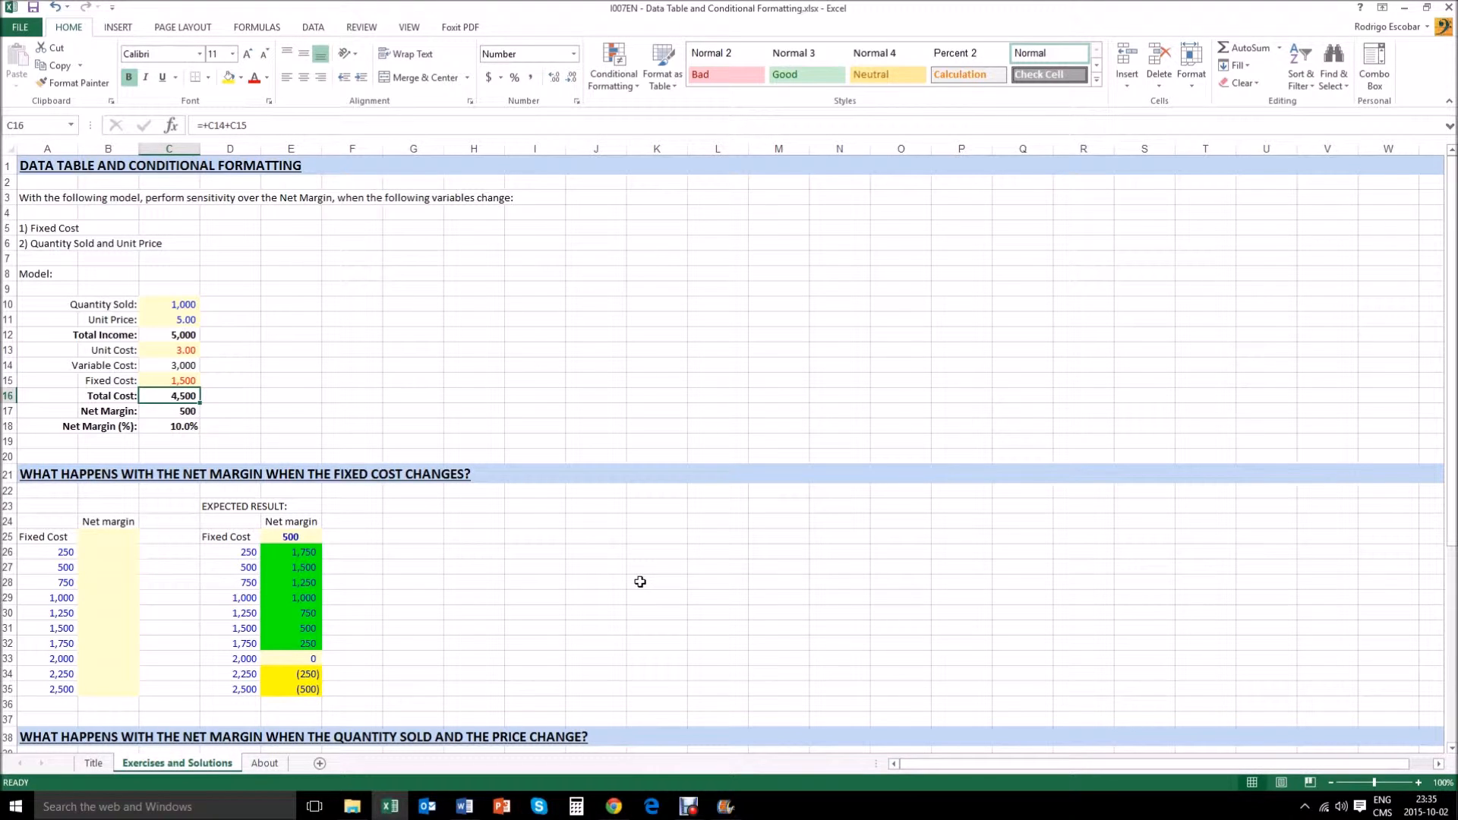
- Examine the list of Fixed Cost values in A26:A35 of the unfinished sensitivity table
key("Down")
key("Down")
key("Down")
key("Down")
key("Down")
key("Down")
key("Down")
key("Down")
key("Down")
key("Down")
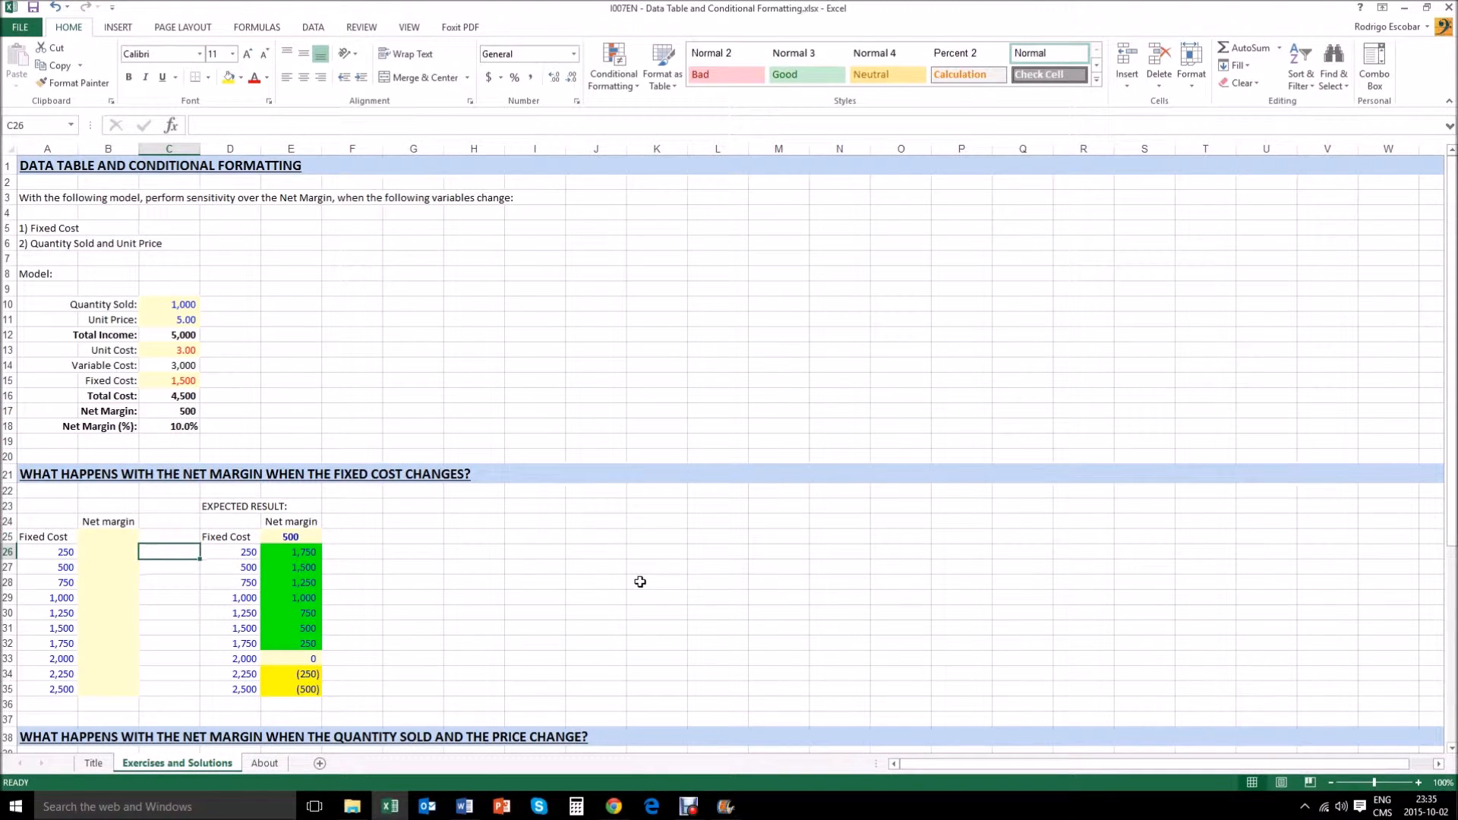
key("Left")
key("Left")
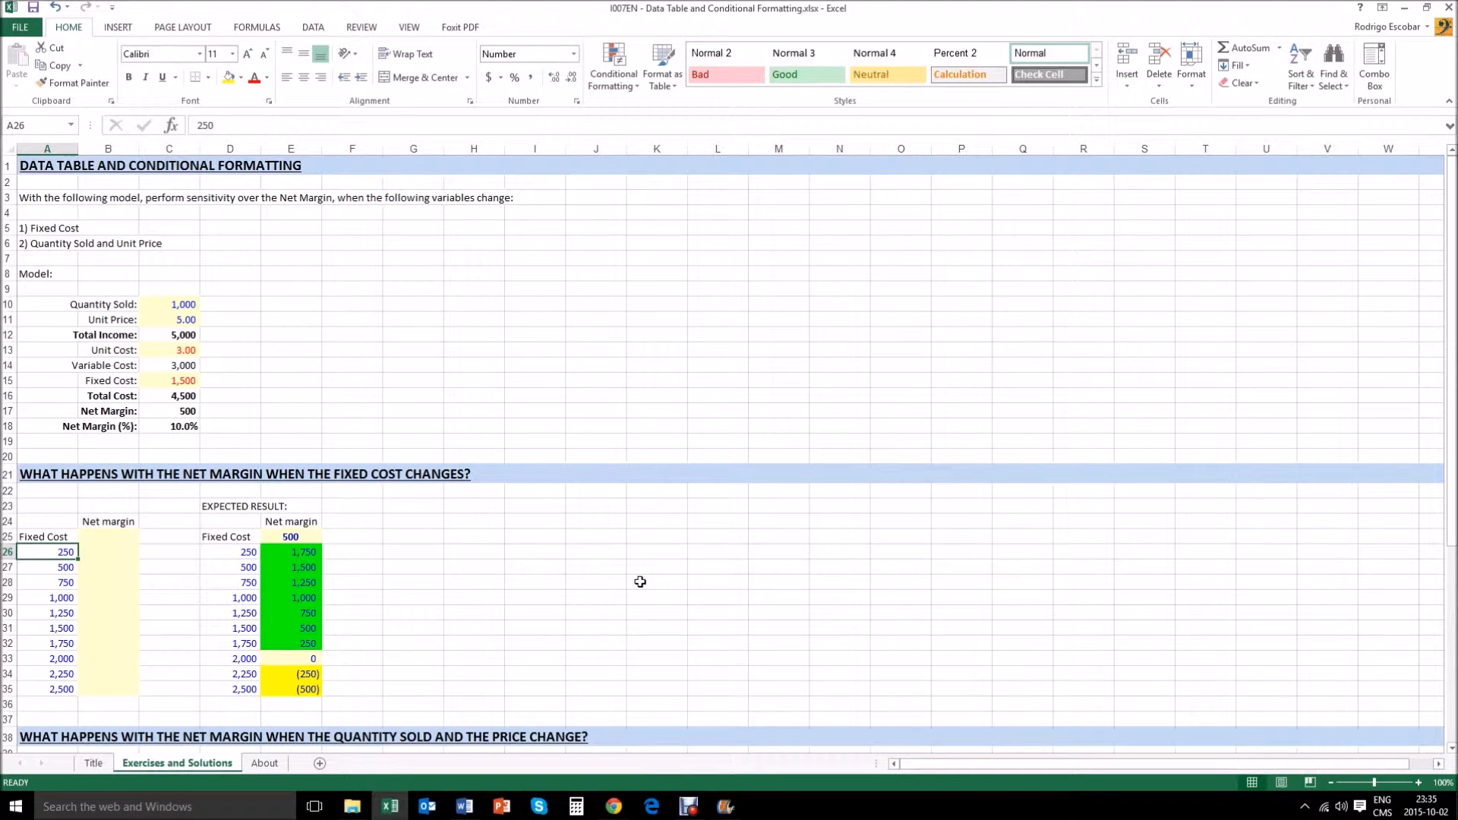
key("Up")
key("Down")
key("Down")
key("Down")
key("Down")
key("Down")
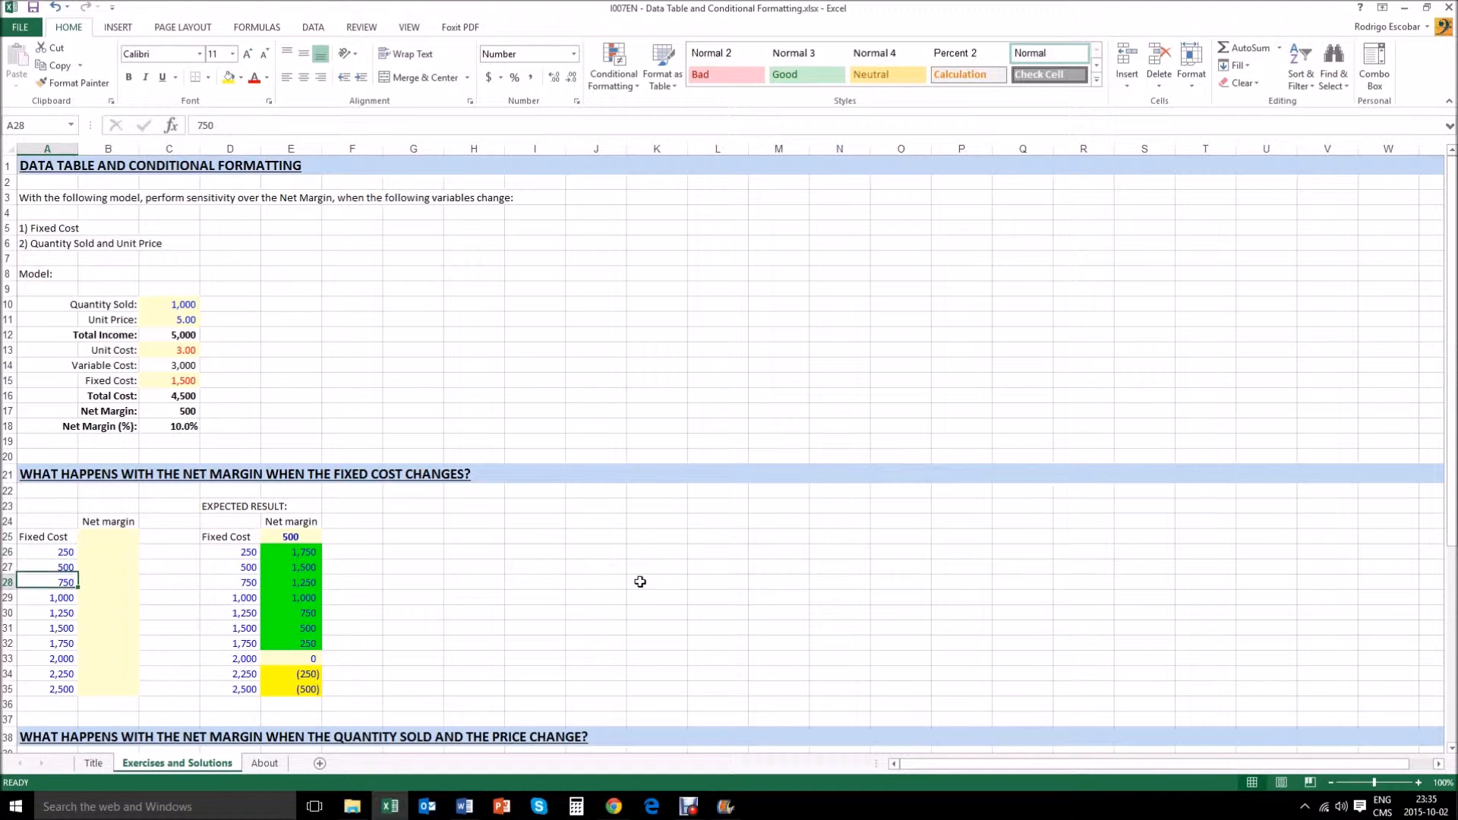
key("Down")
key("Down")
key("Down")
key("Down")
key("Down")
key("Up")
key("Up")
key("Up")
key("Up")
key("Up")
key("Up")
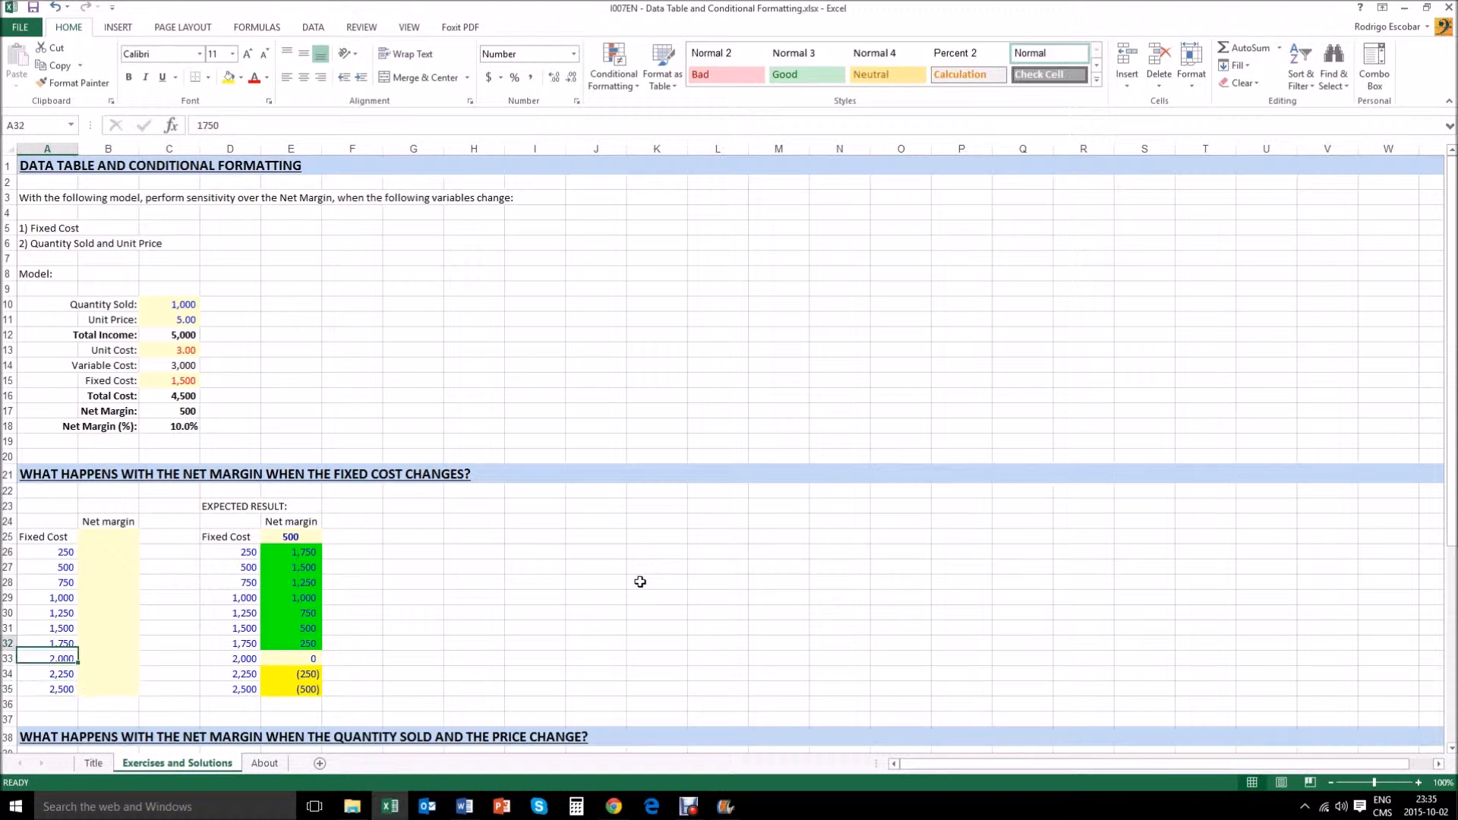
key("Up")
key("Up")
key("Up")
key("Up")
key("Down")
key("Down")
key("Down")
key("Down")
key("Down")
key("Down")
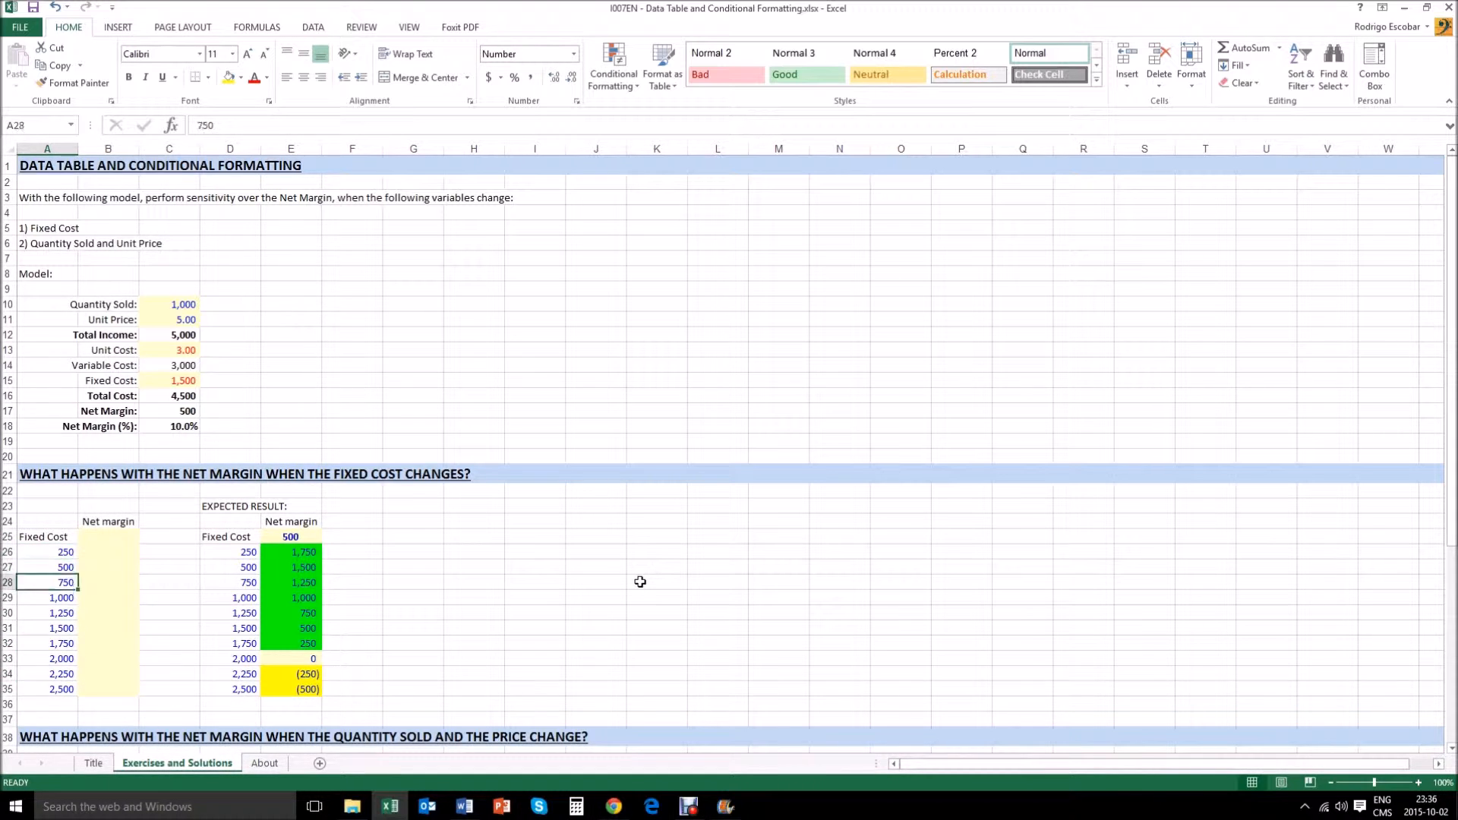
key("Down")
key("Down")
key("Down")
key("Down")
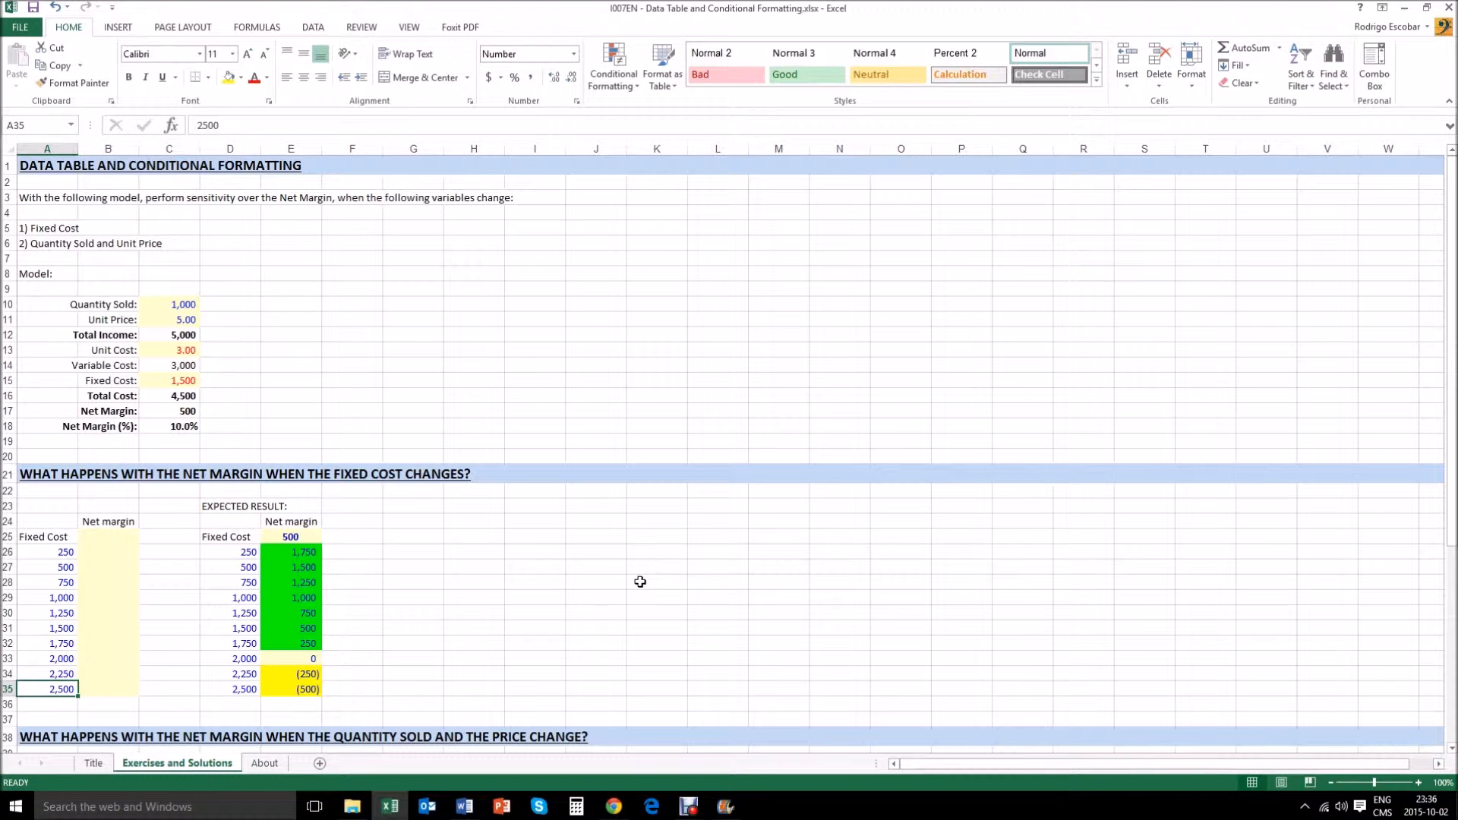
- Link cell B25, under the Net margin heading of the sensitivity table, to the model's Net Margin with the formula +C17
key("Up")
key("Up")
key("Up")
key("Up")
key("Up")
key("Up")
key("Up")
key("Up")
key("Up")
key("Up")
key("Right")
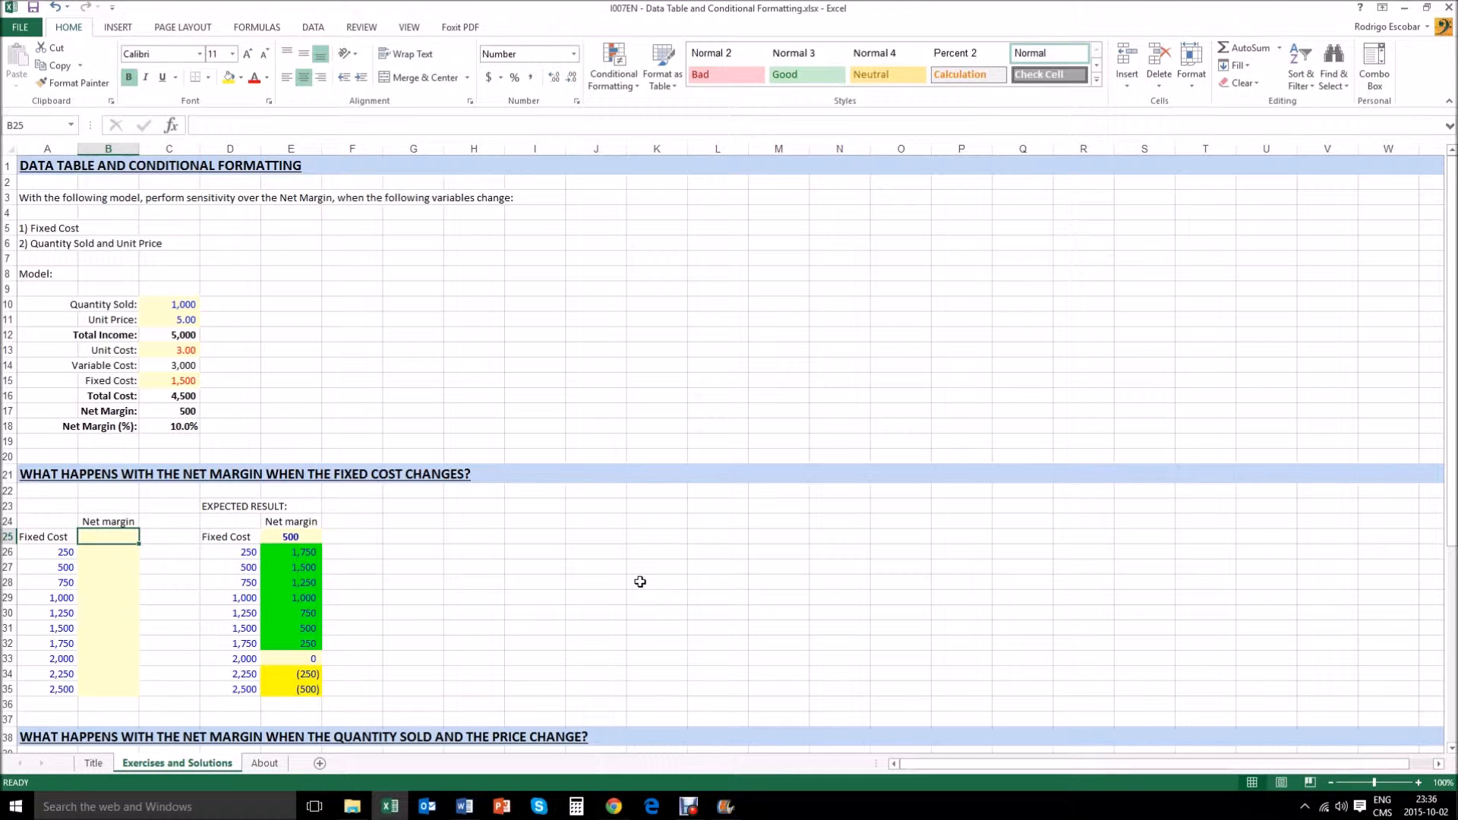
type("+")
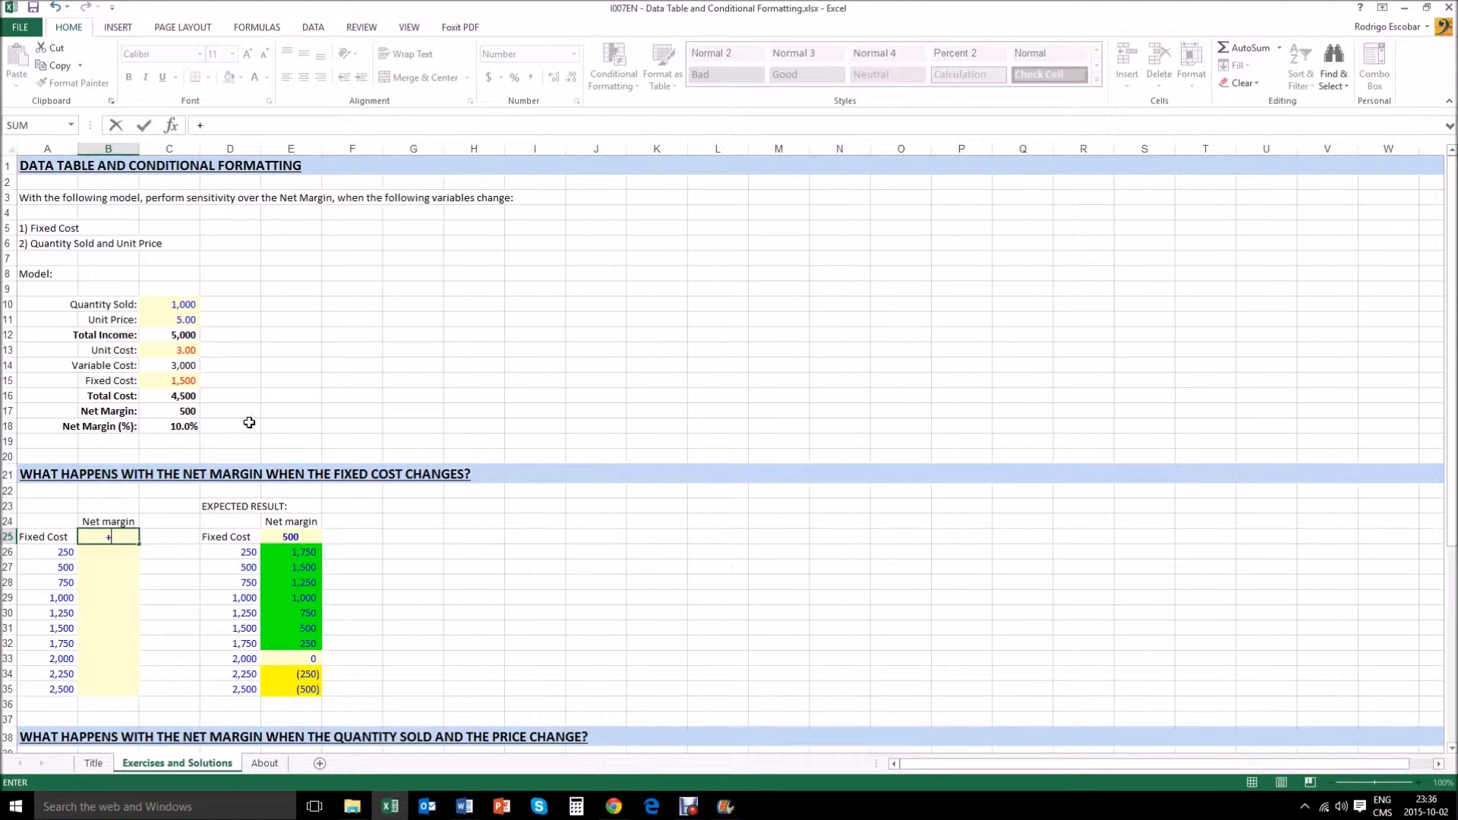
left_click(167, 412)
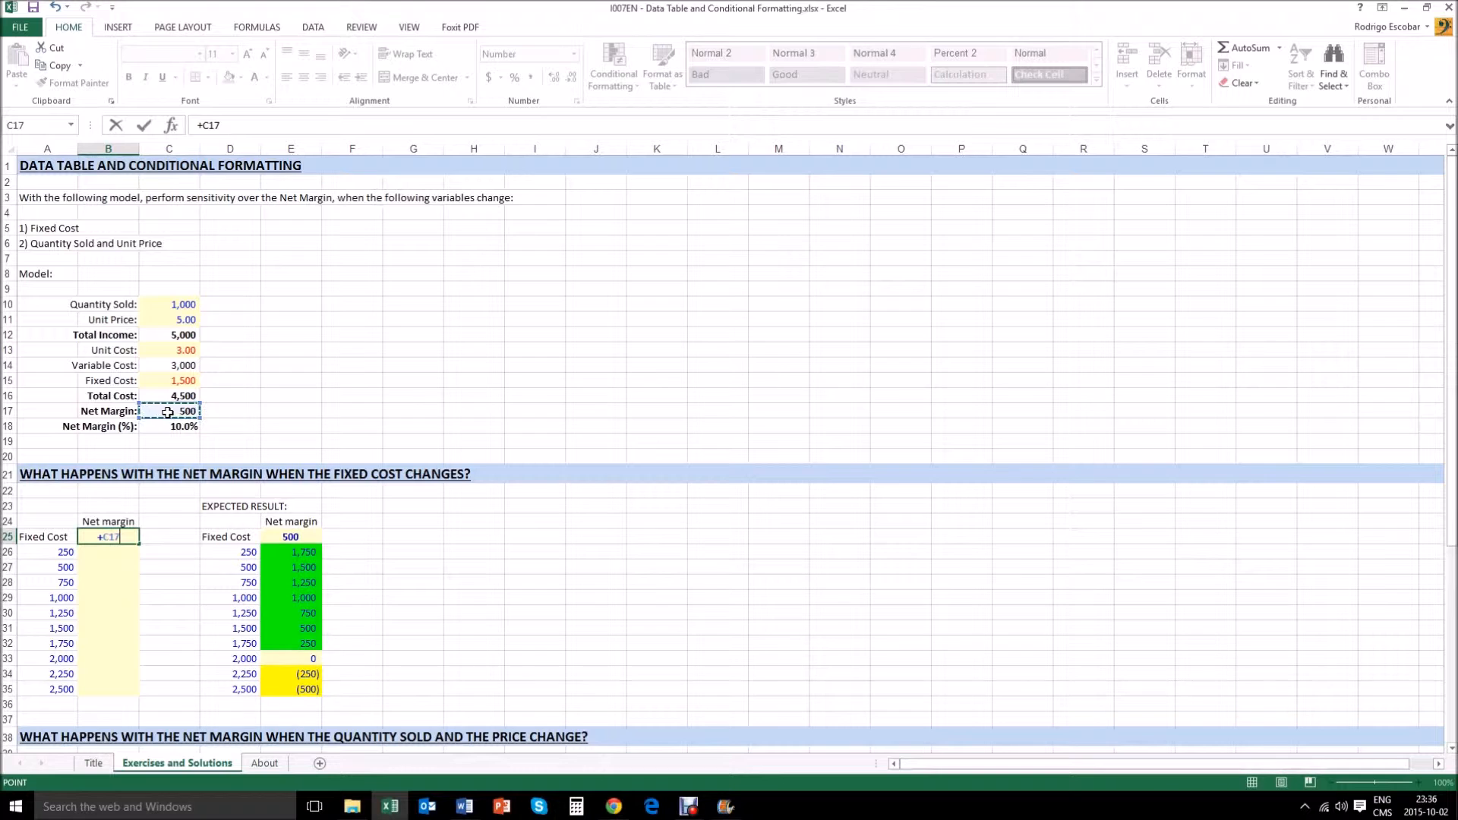
key("Return")
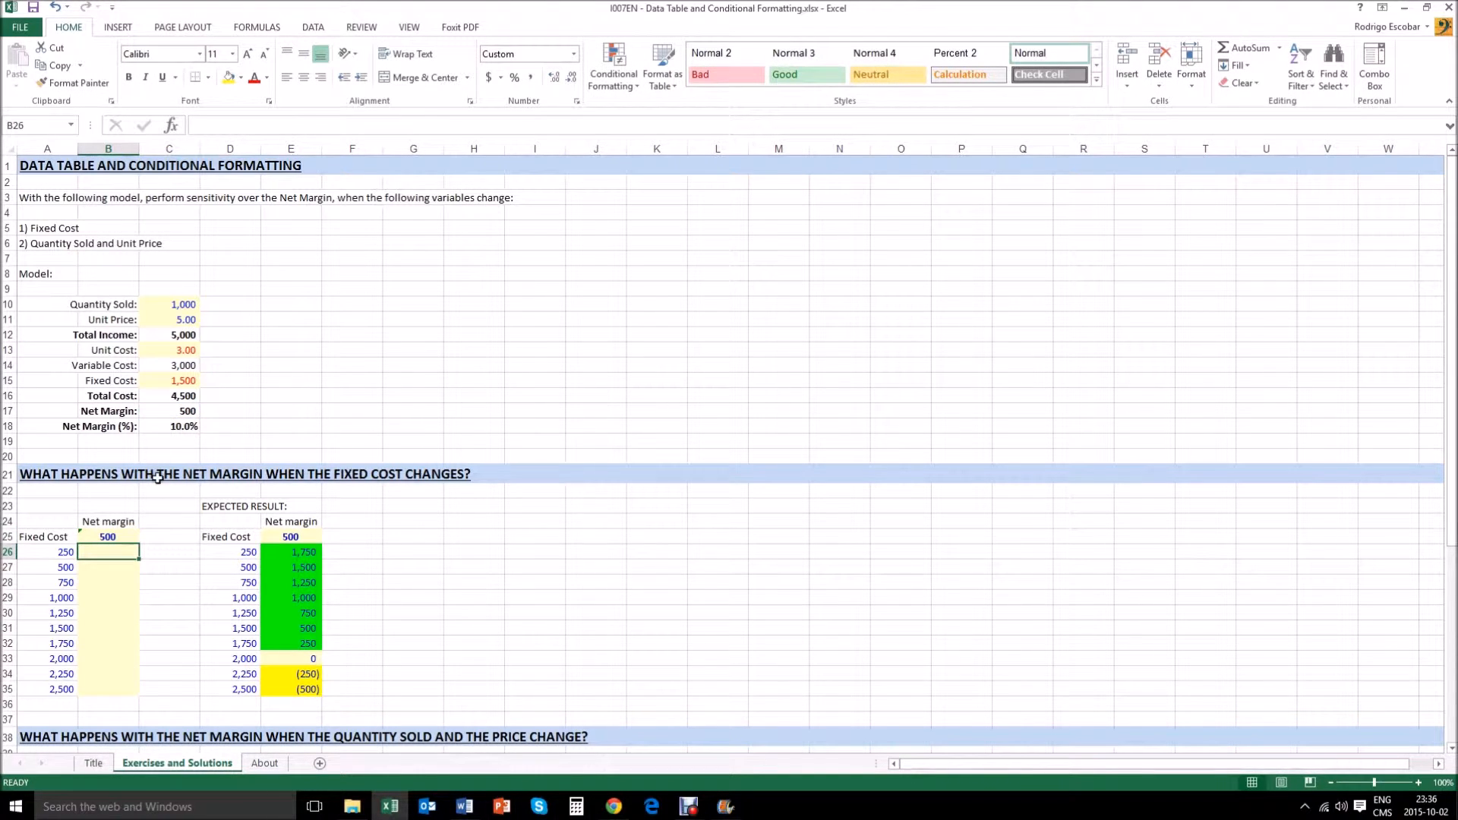
- Create a one-variable data table over A25:B35, using the model's Fixed Cost in C15 as the column input cell
left_click(58, 536)
left_click_drag(59, 536, 101, 687)
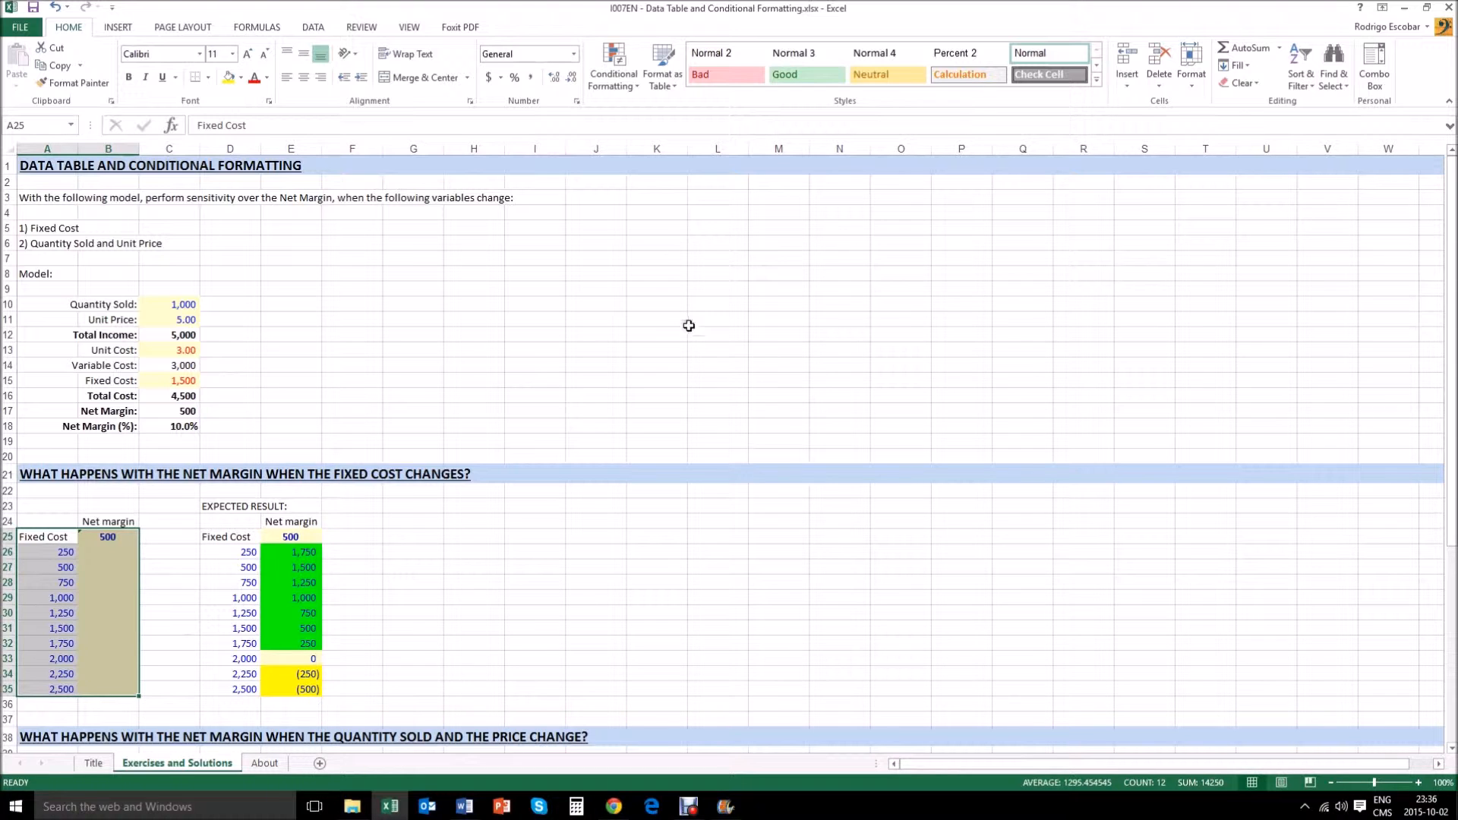
left_click(314, 29)
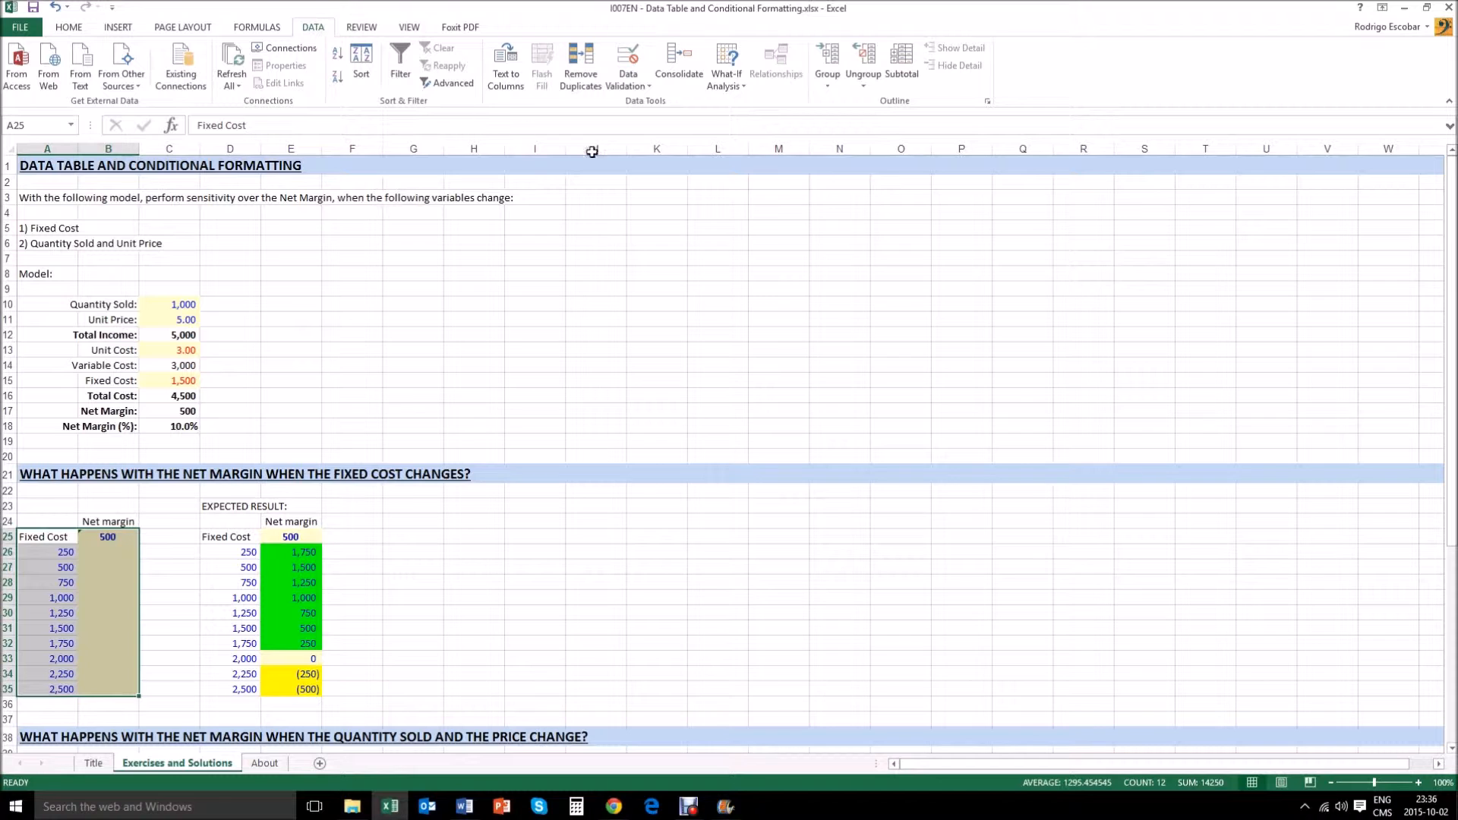
left_click(735, 86)
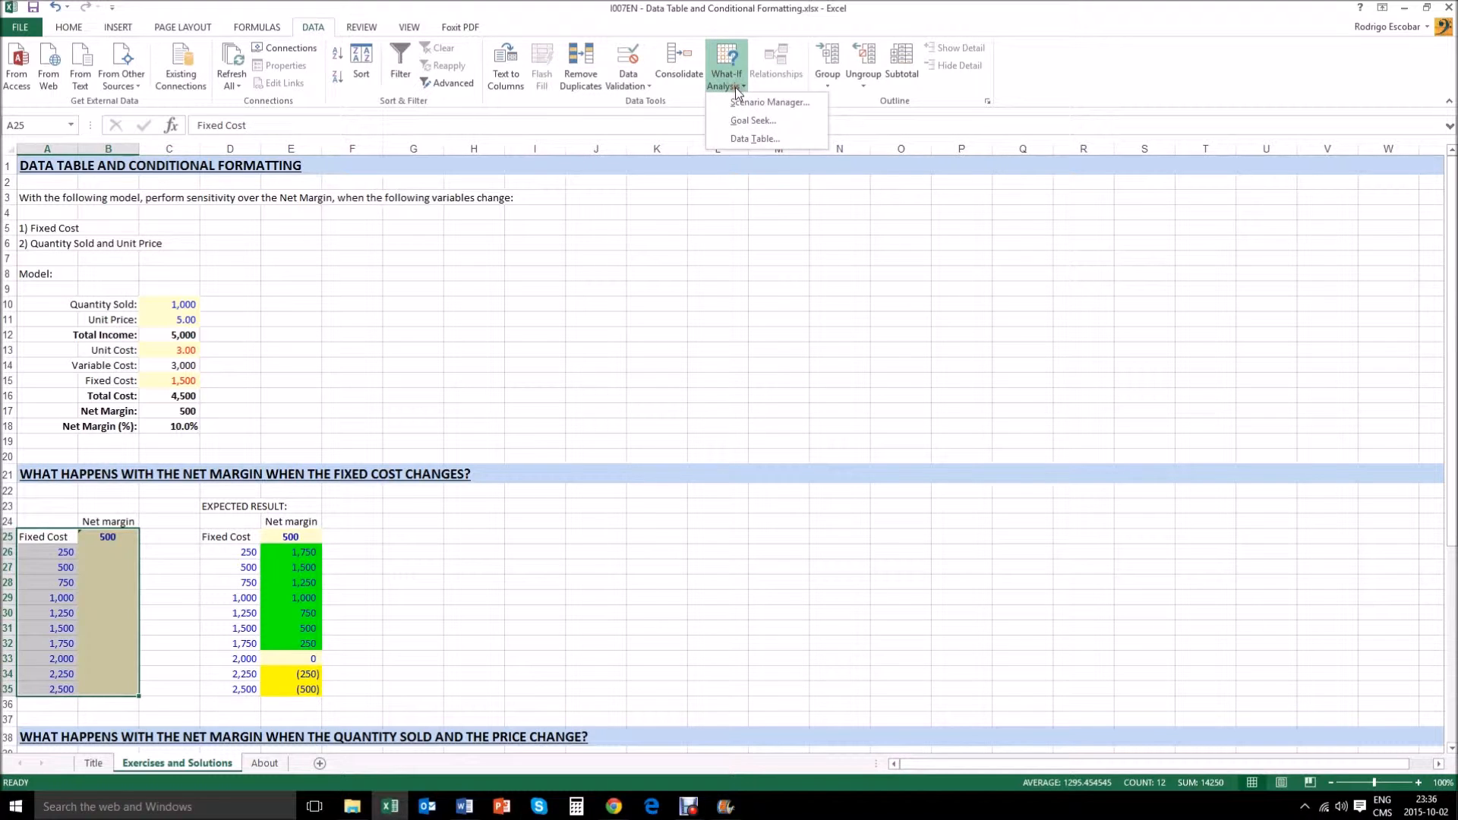
left_click(749, 138)
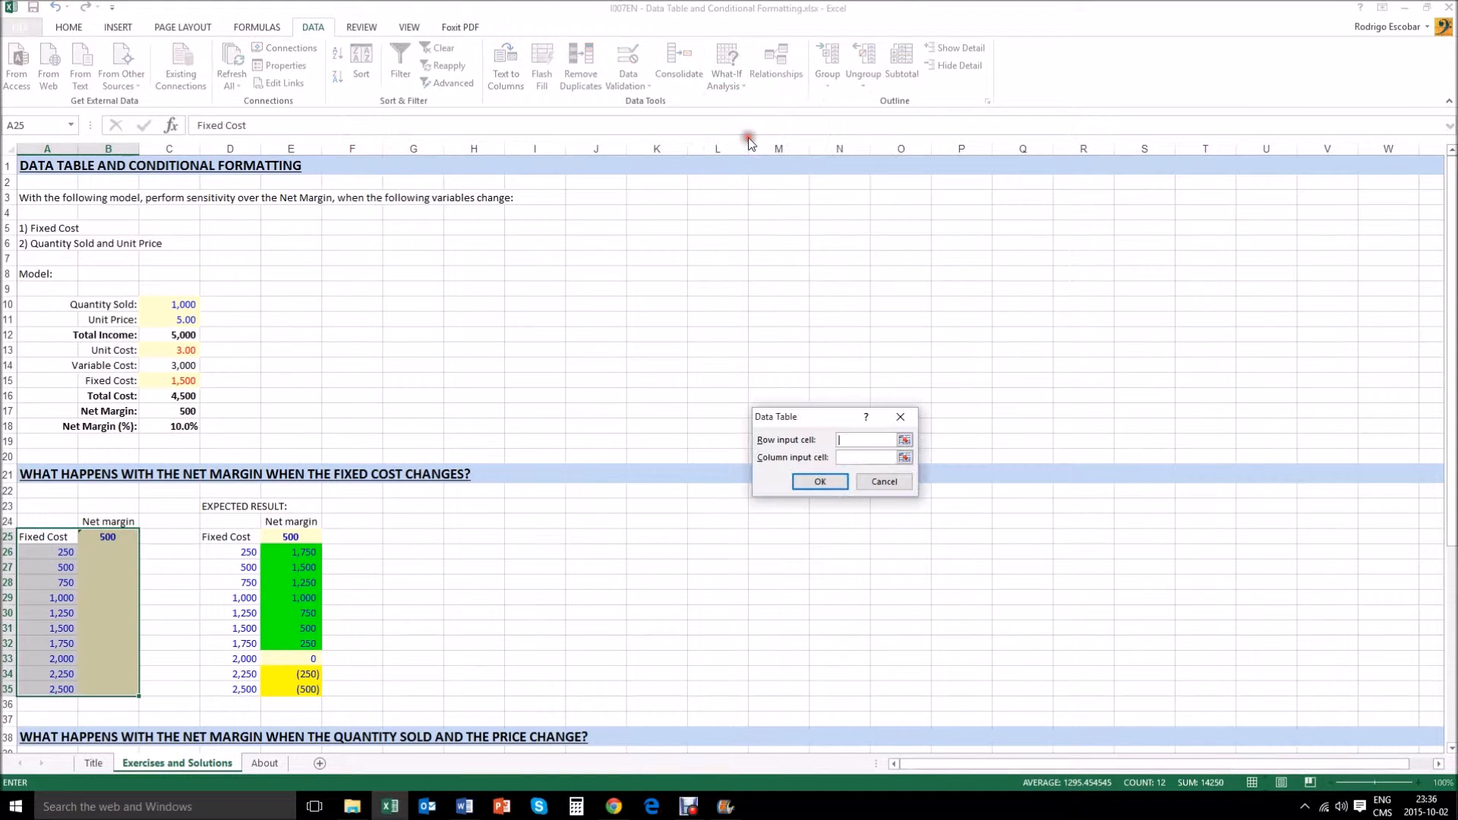
left_click_drag(809, 417, 651, 392)
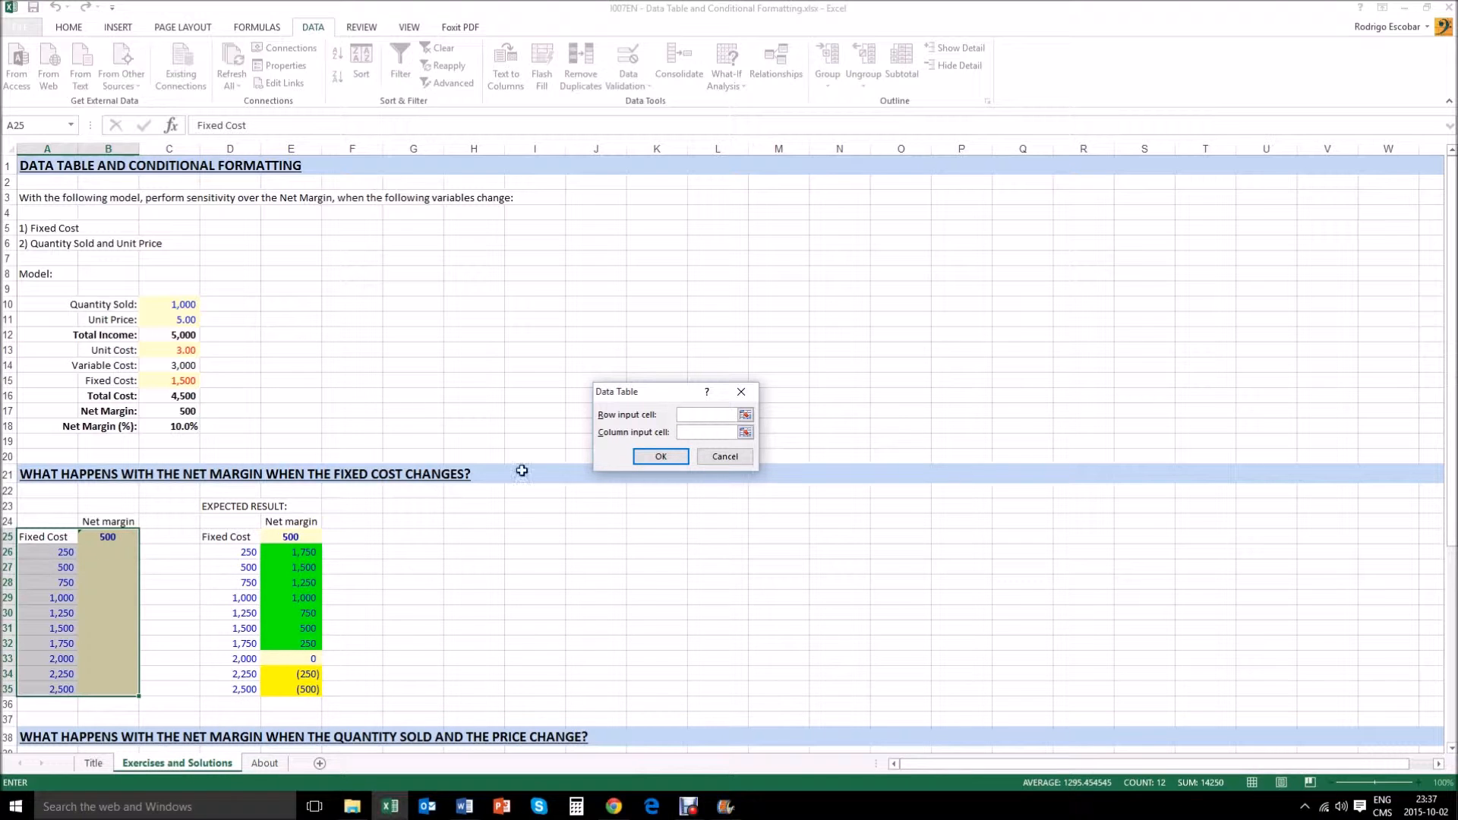
left_click(706, 433)
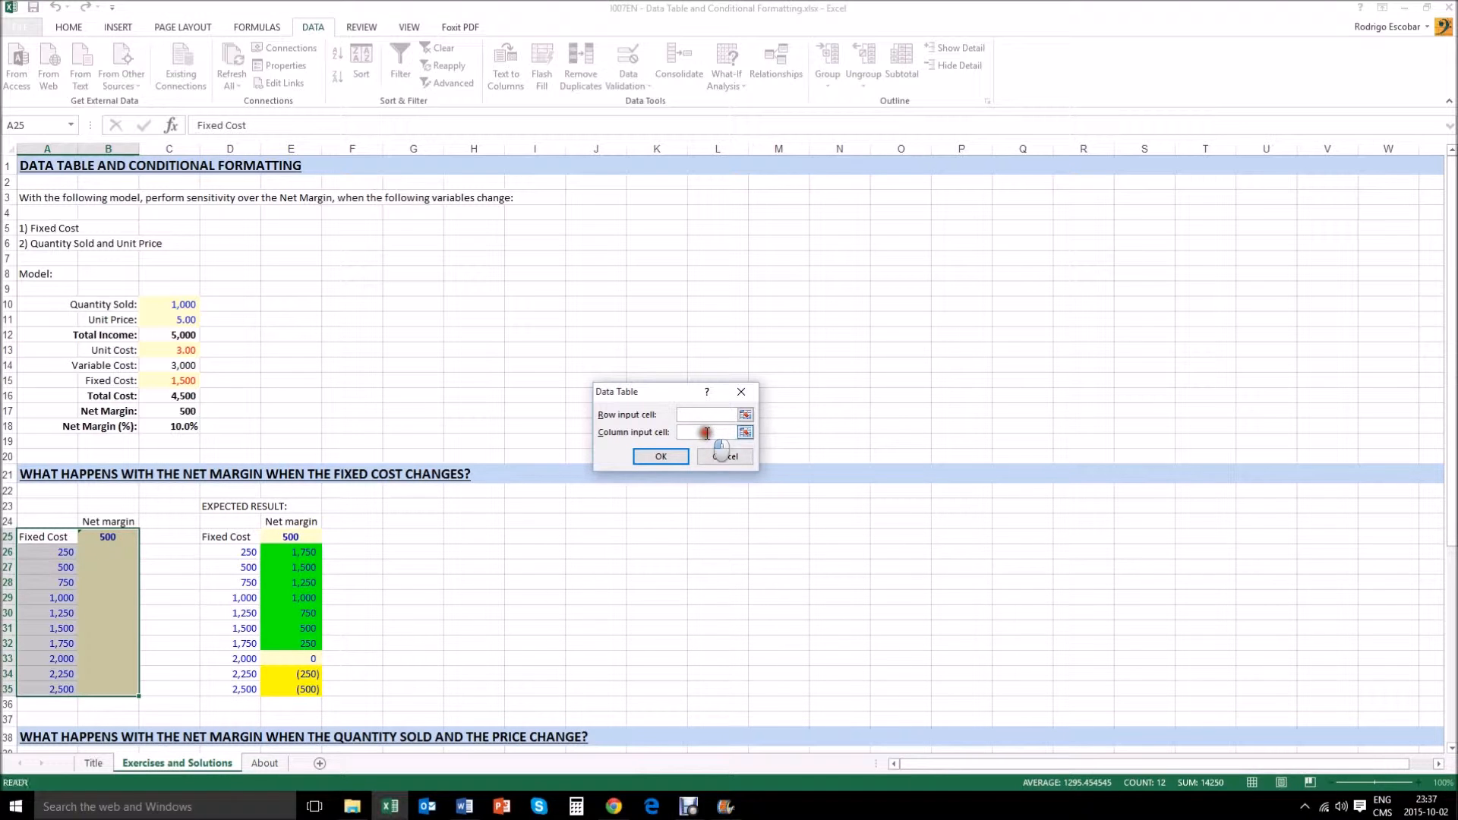
left_click(745, 432)
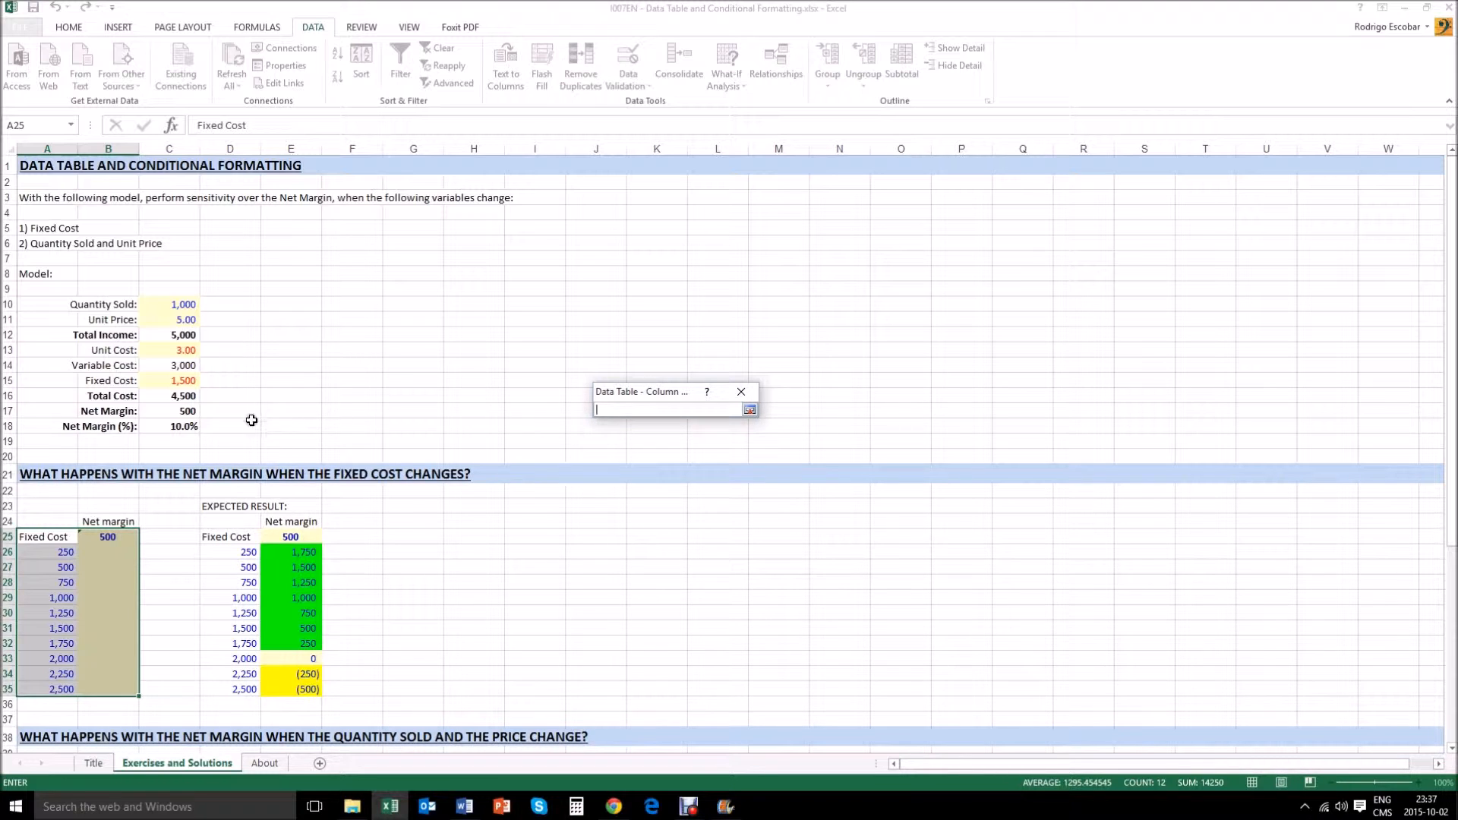
left_click(173, 382)
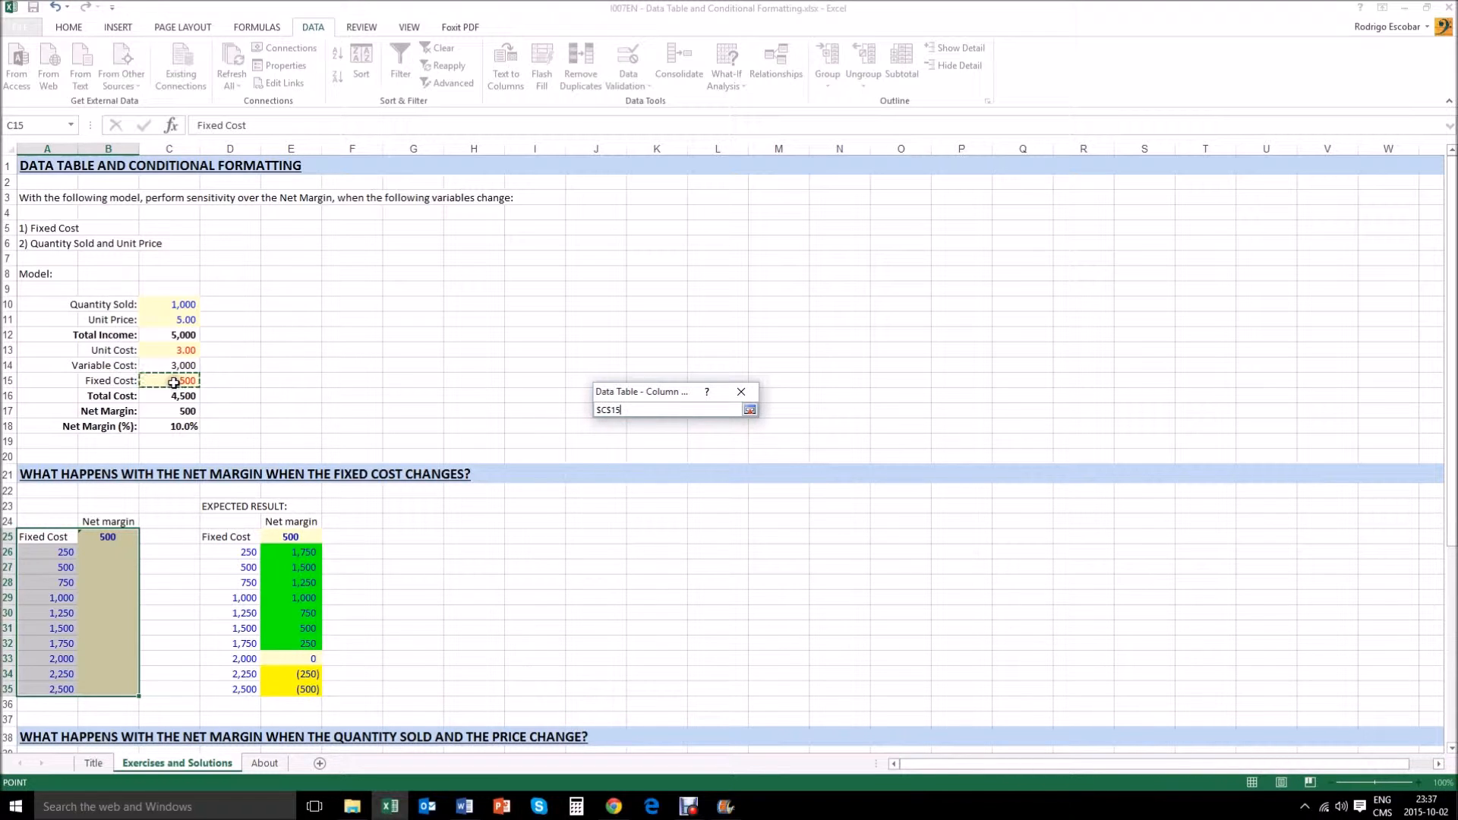
key("Return")
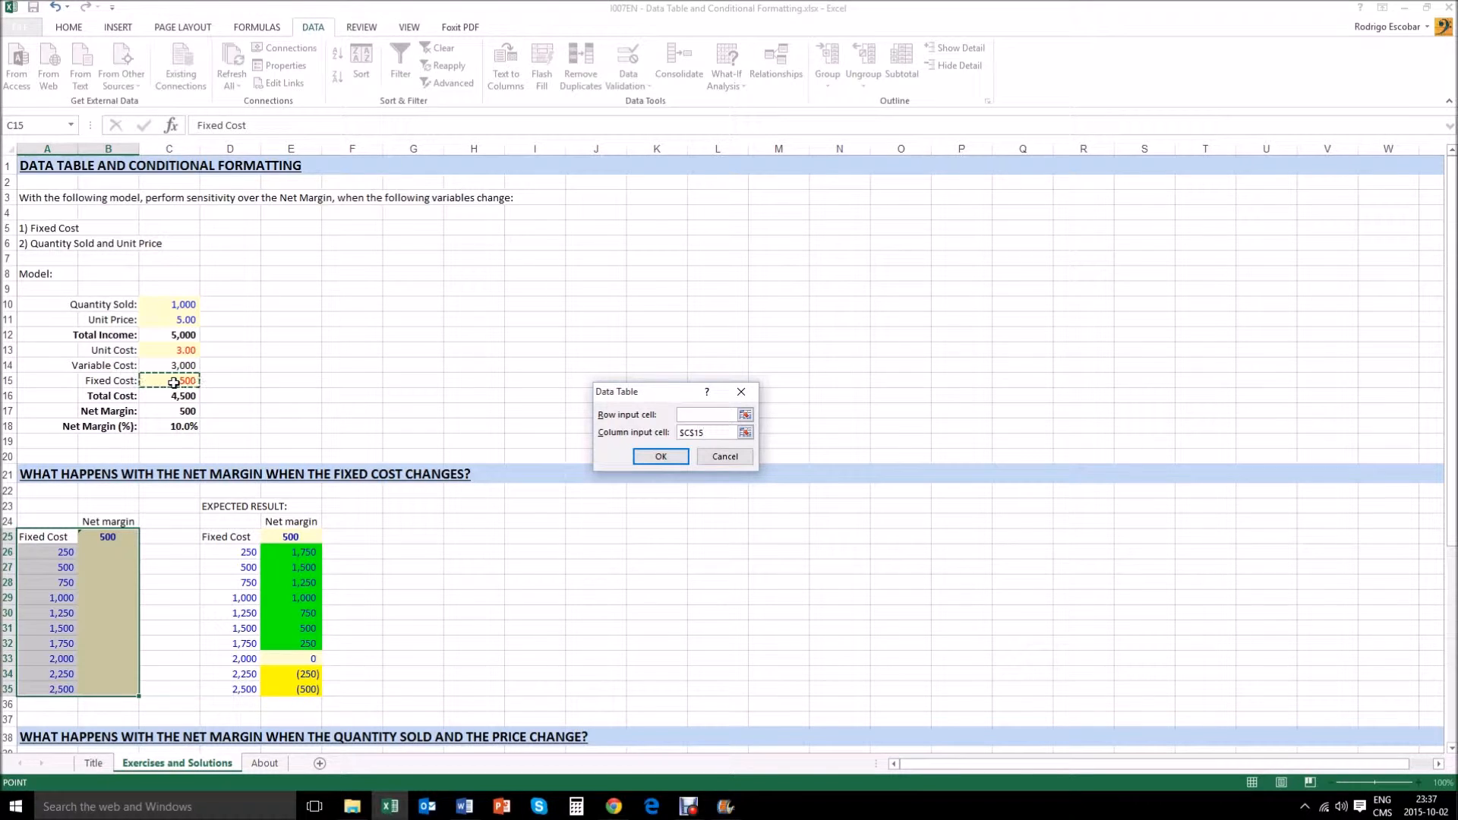
left_click(651, 461)
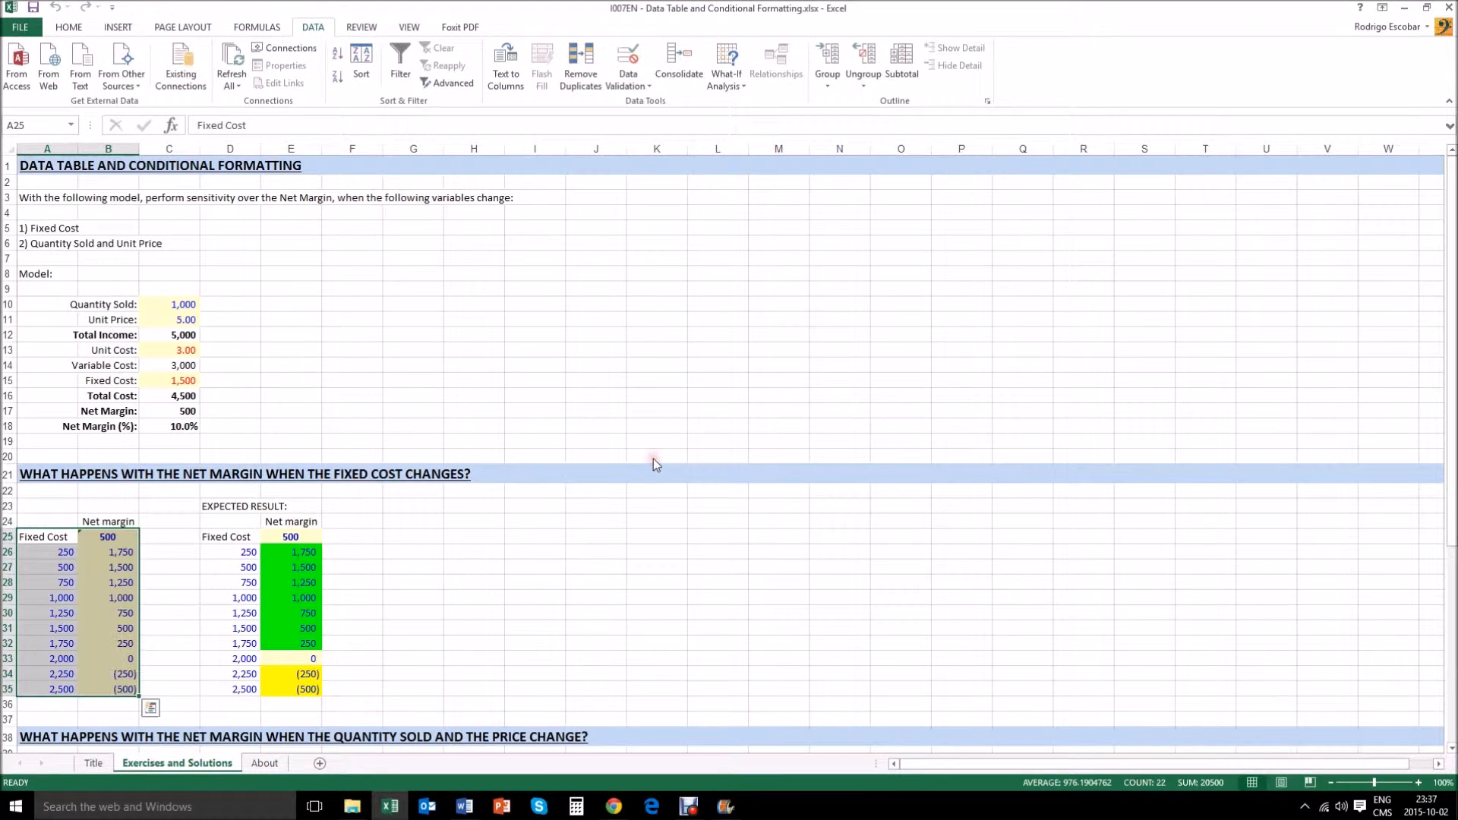
- Examine the Net margin results in B26:B35 and the table formula behind them, against the Fixed Cost values beside them
left_click(64, 537)
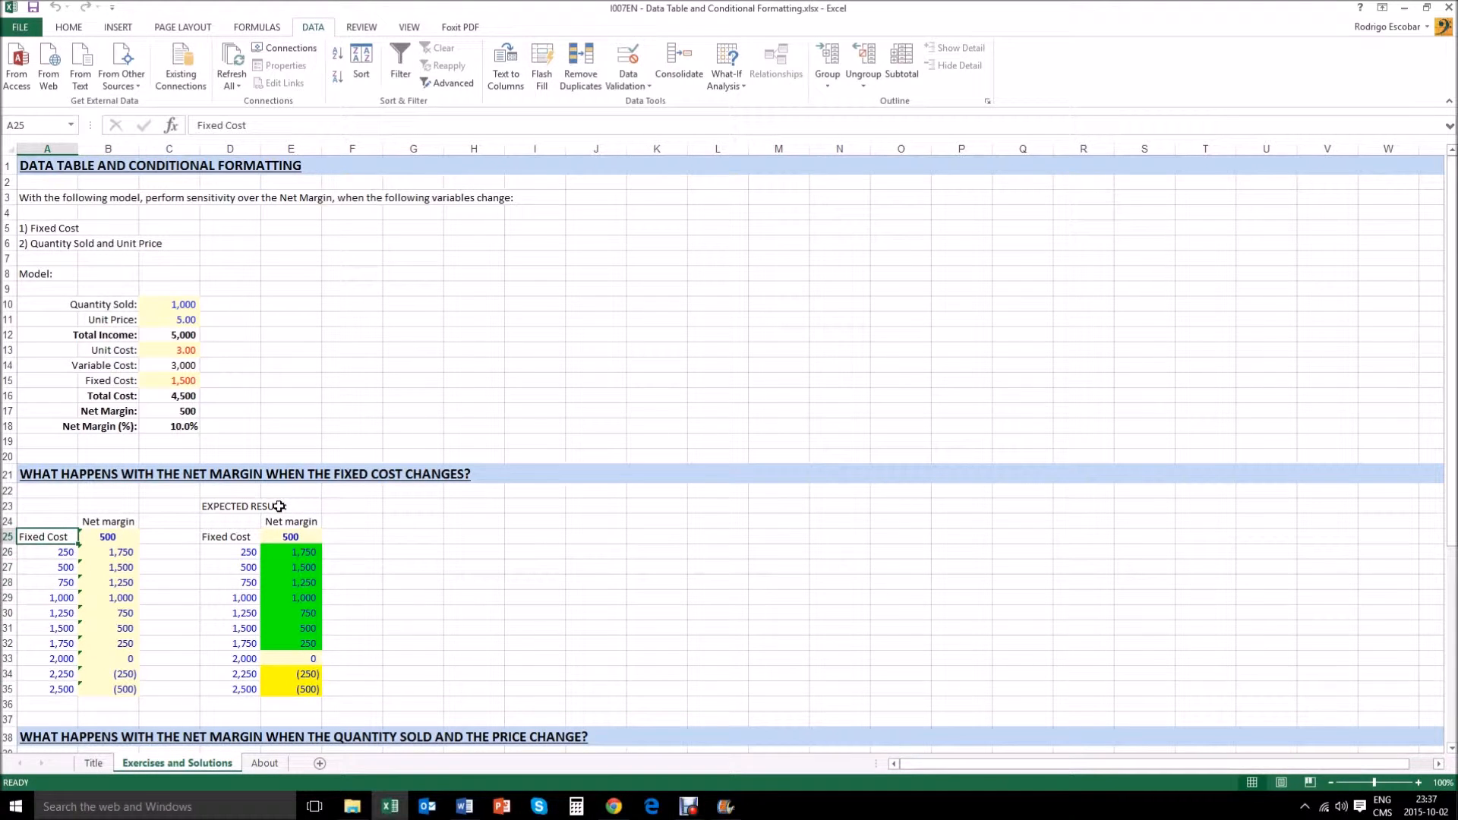
key("Down")
key("Right")
key("Left")
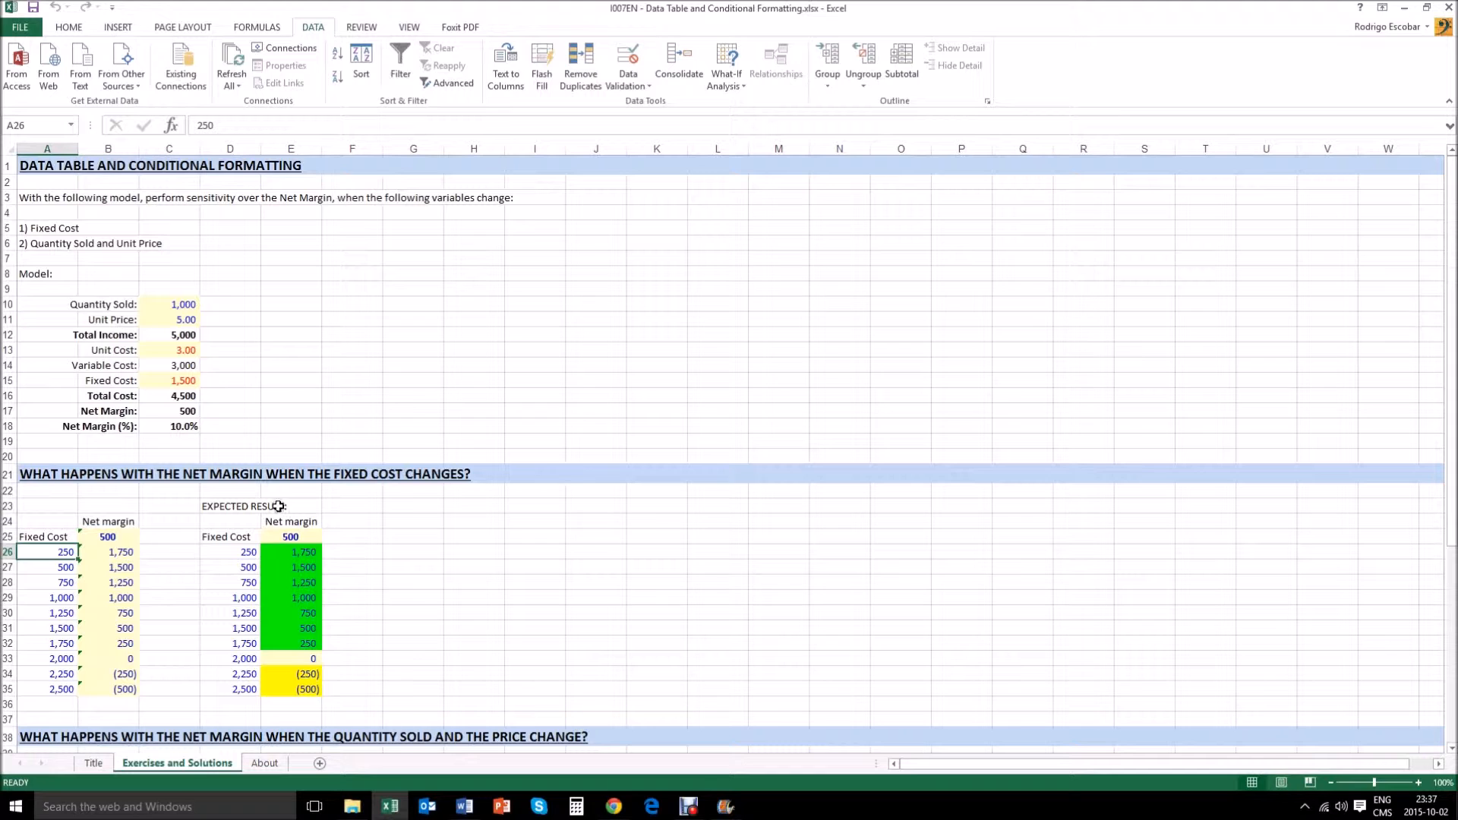
key("Right")
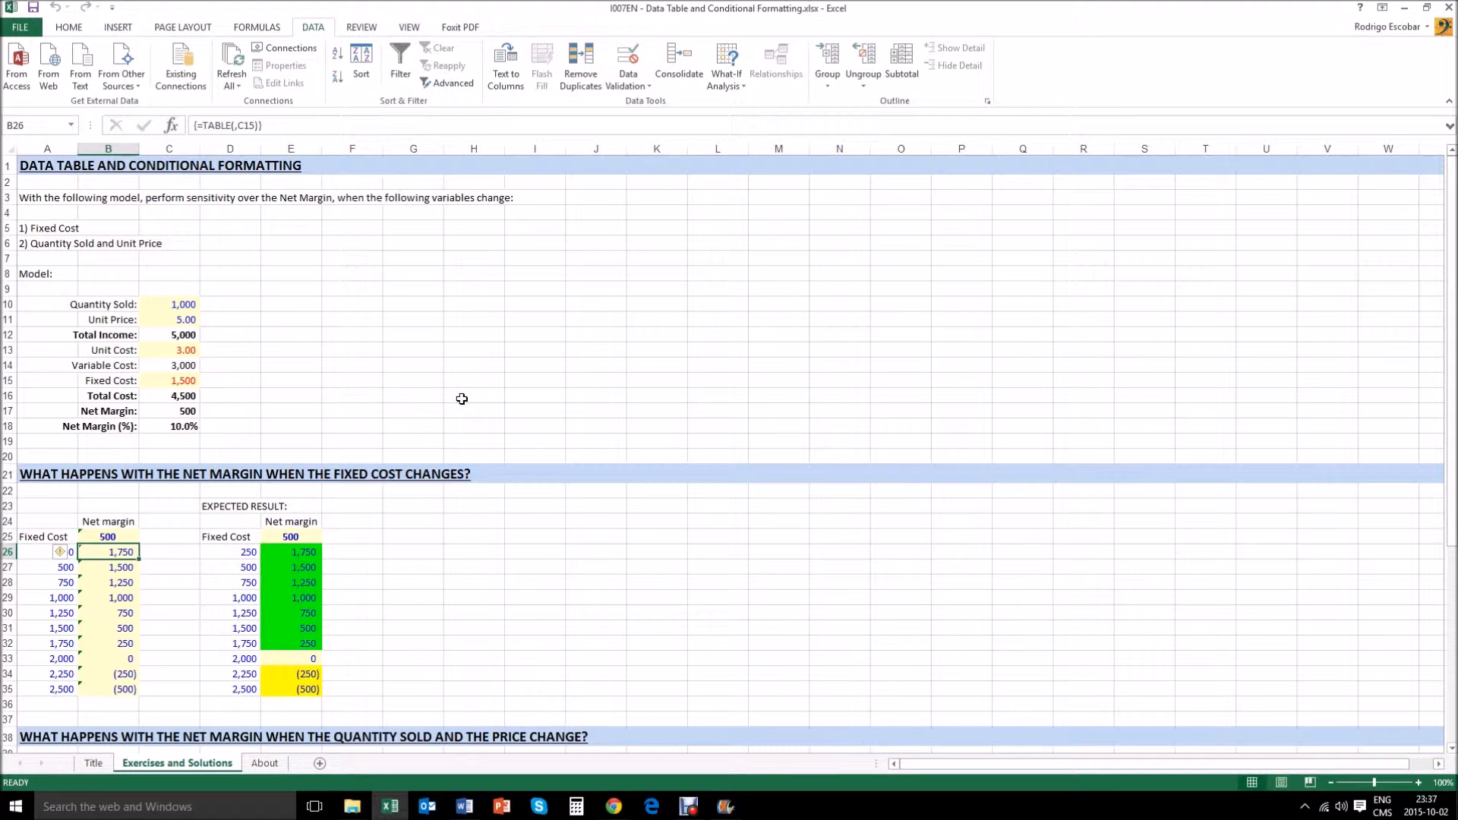
key("Down")
key("Down")
key("Down")
key("Down")
key("Down")
key("Down")
key("Down")
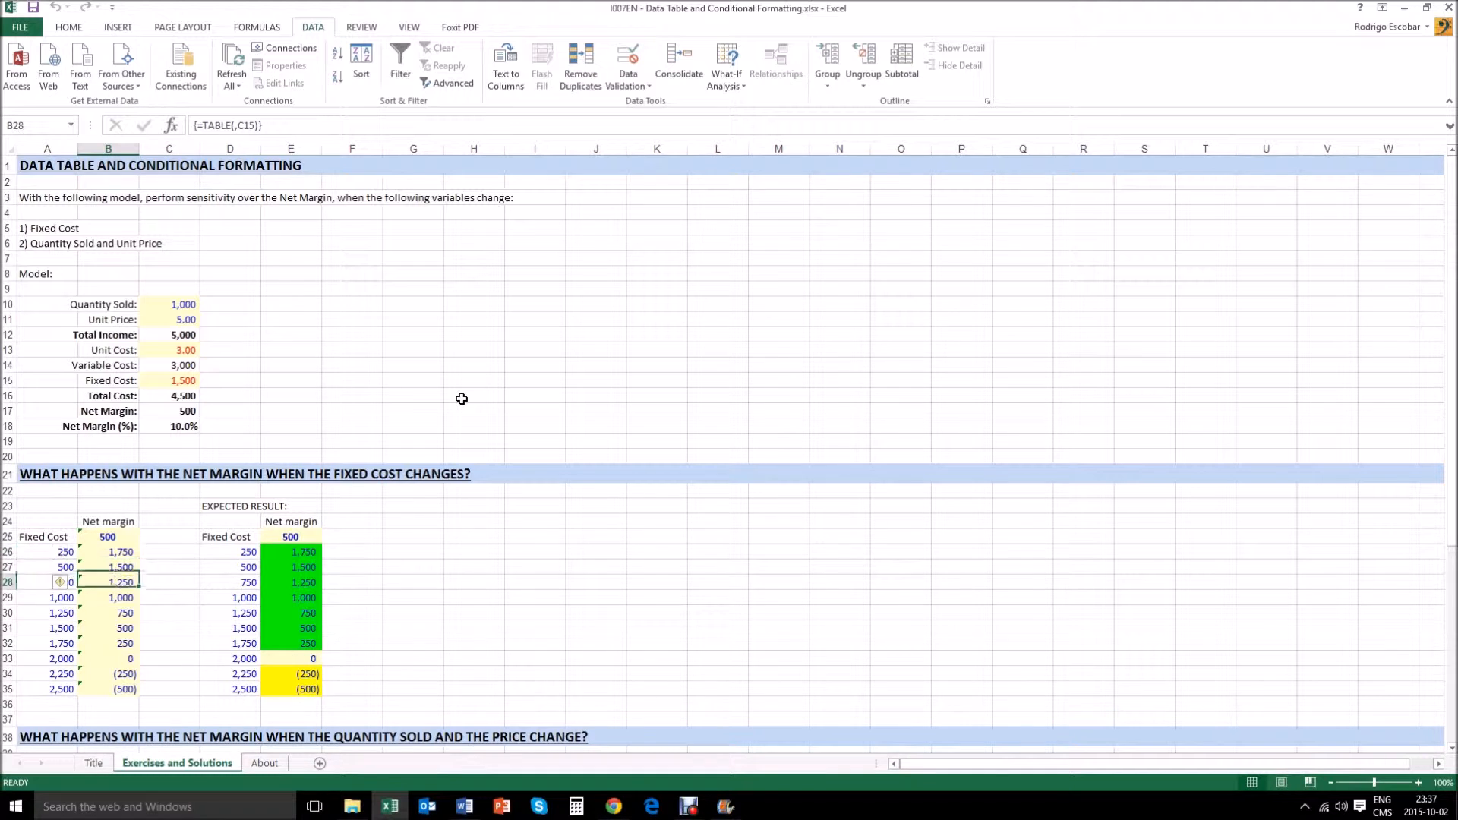
key("Right")
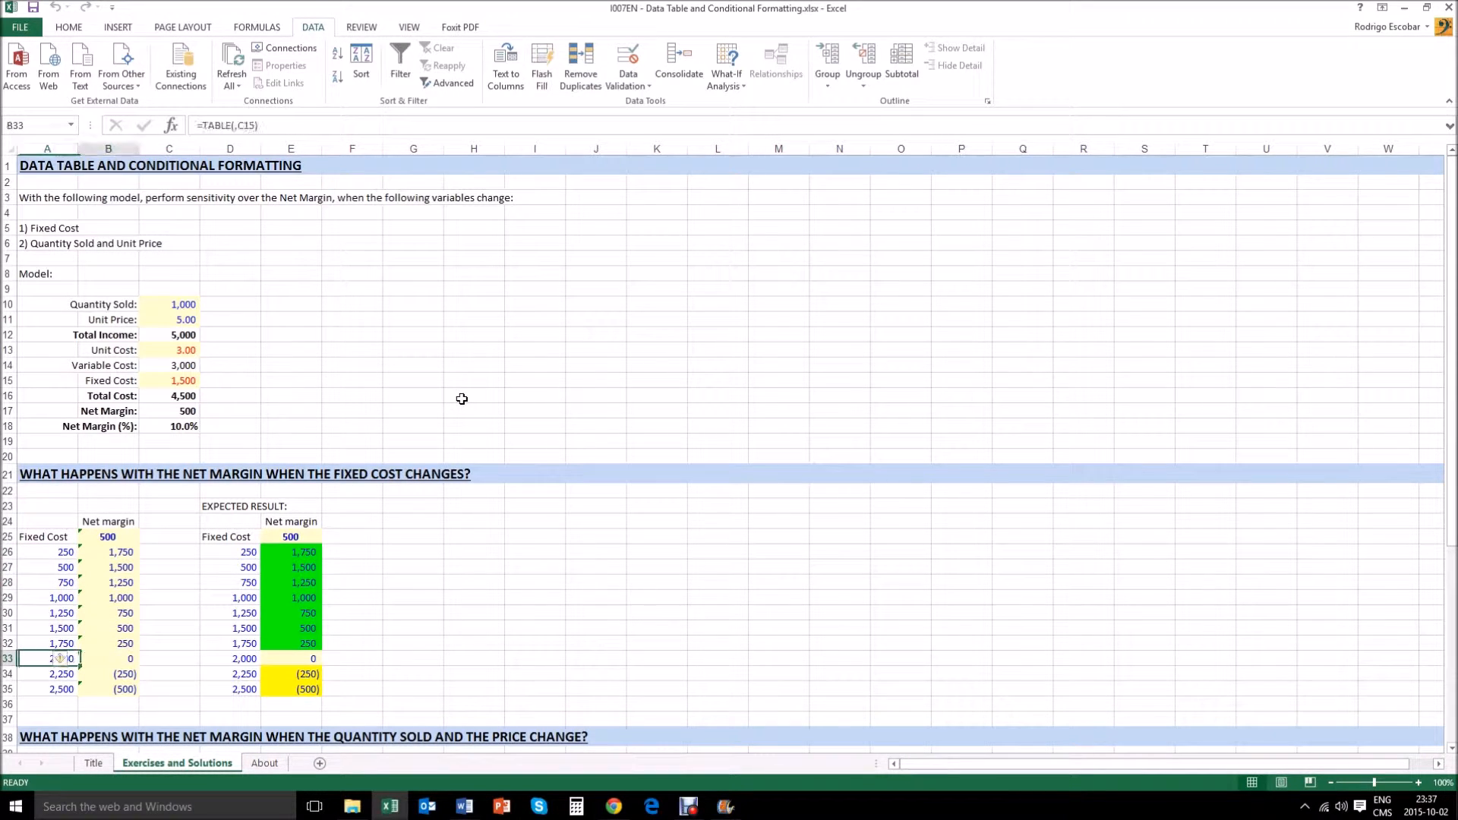
key("Down")
key("Down")
key("Up")
key("Up")
key("Up")
key("Up")
key("Up")
key("Up")
key("Up")
key("Up")
key("Up")
key("Up")
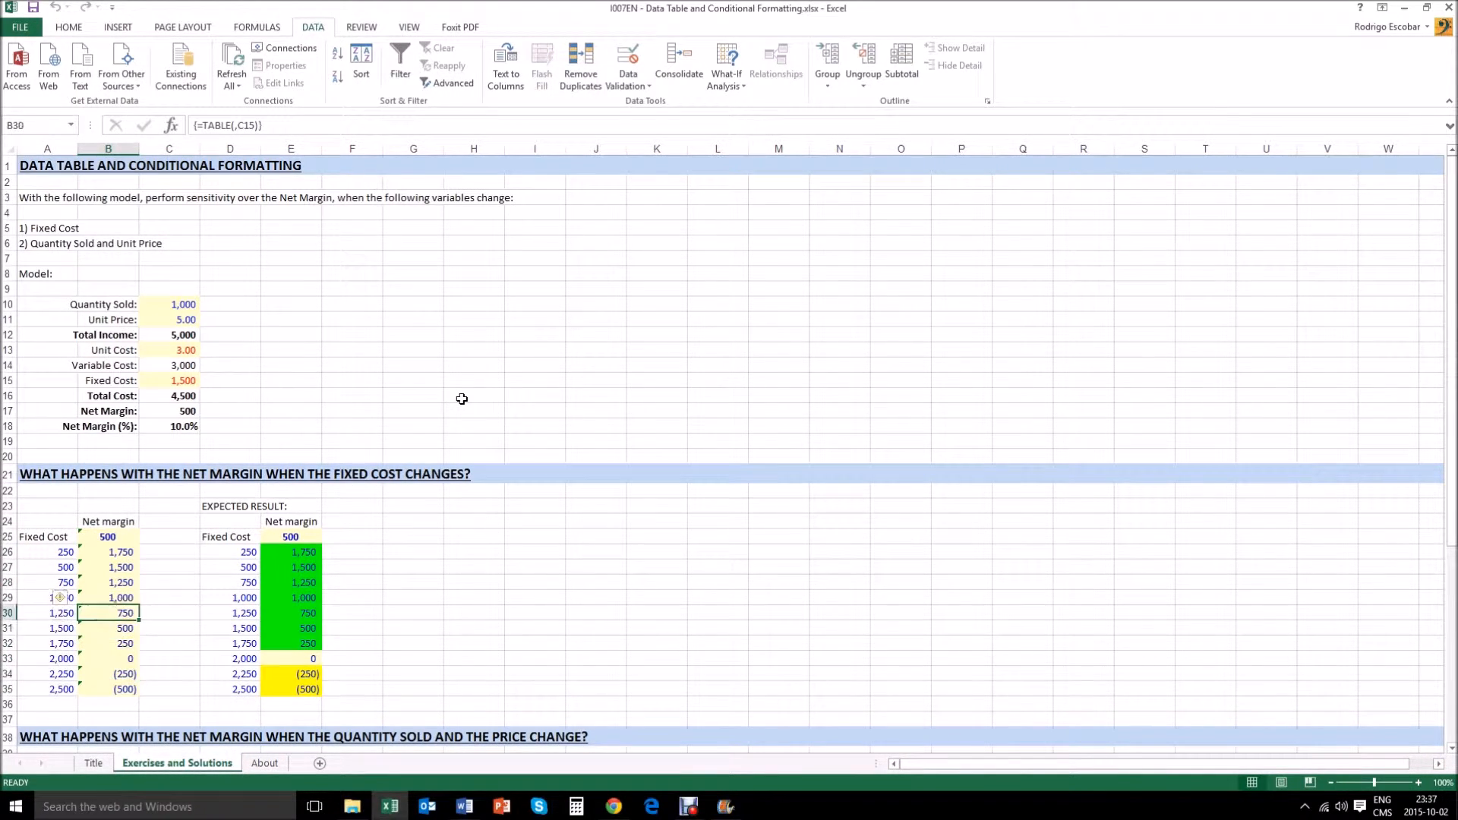
key("Down")
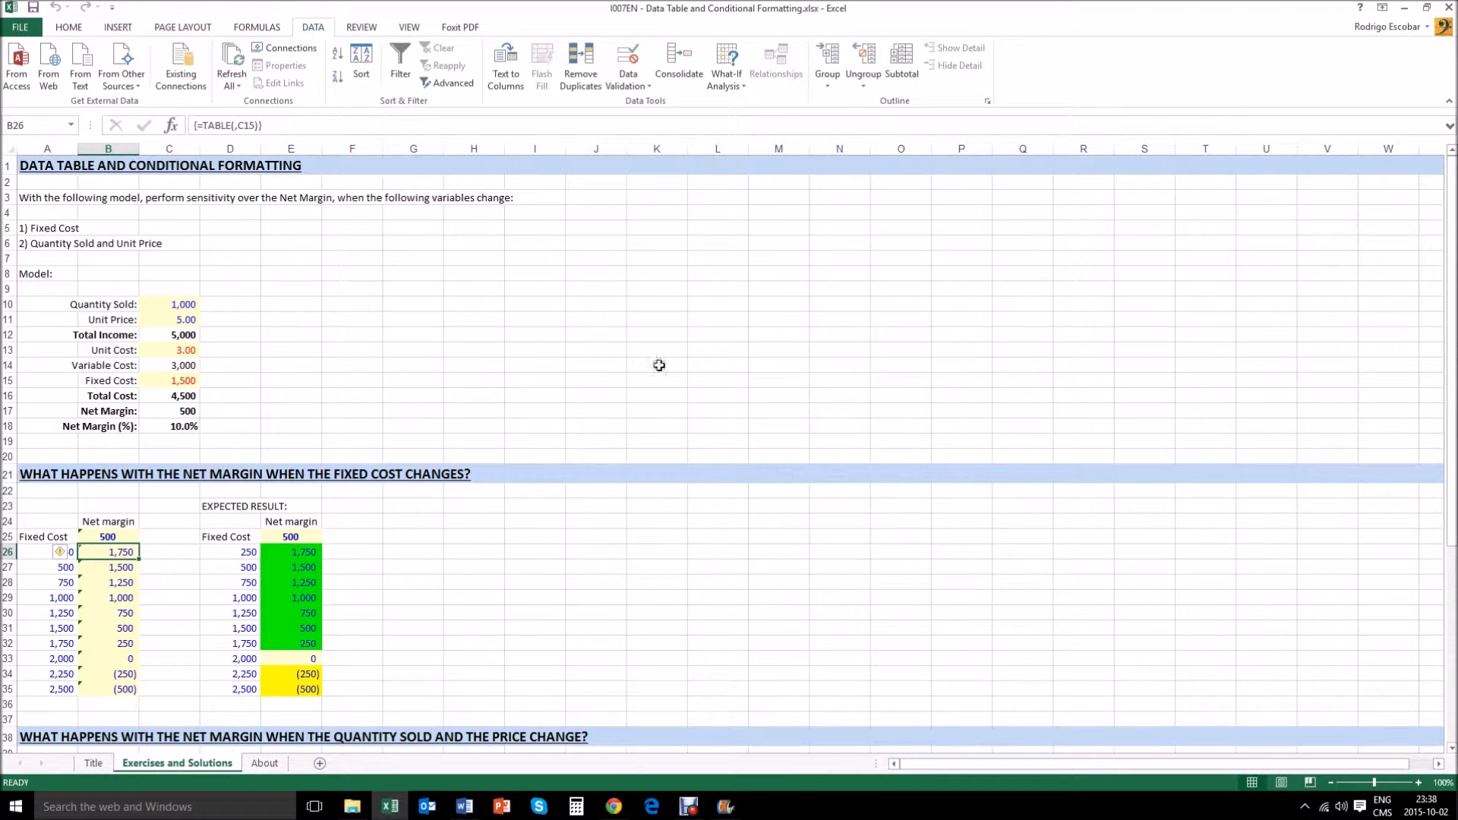
- Start a formula-based conditional formatting rule for B26, beginning its formula with the relative reference =B26
left_click(69, 27)
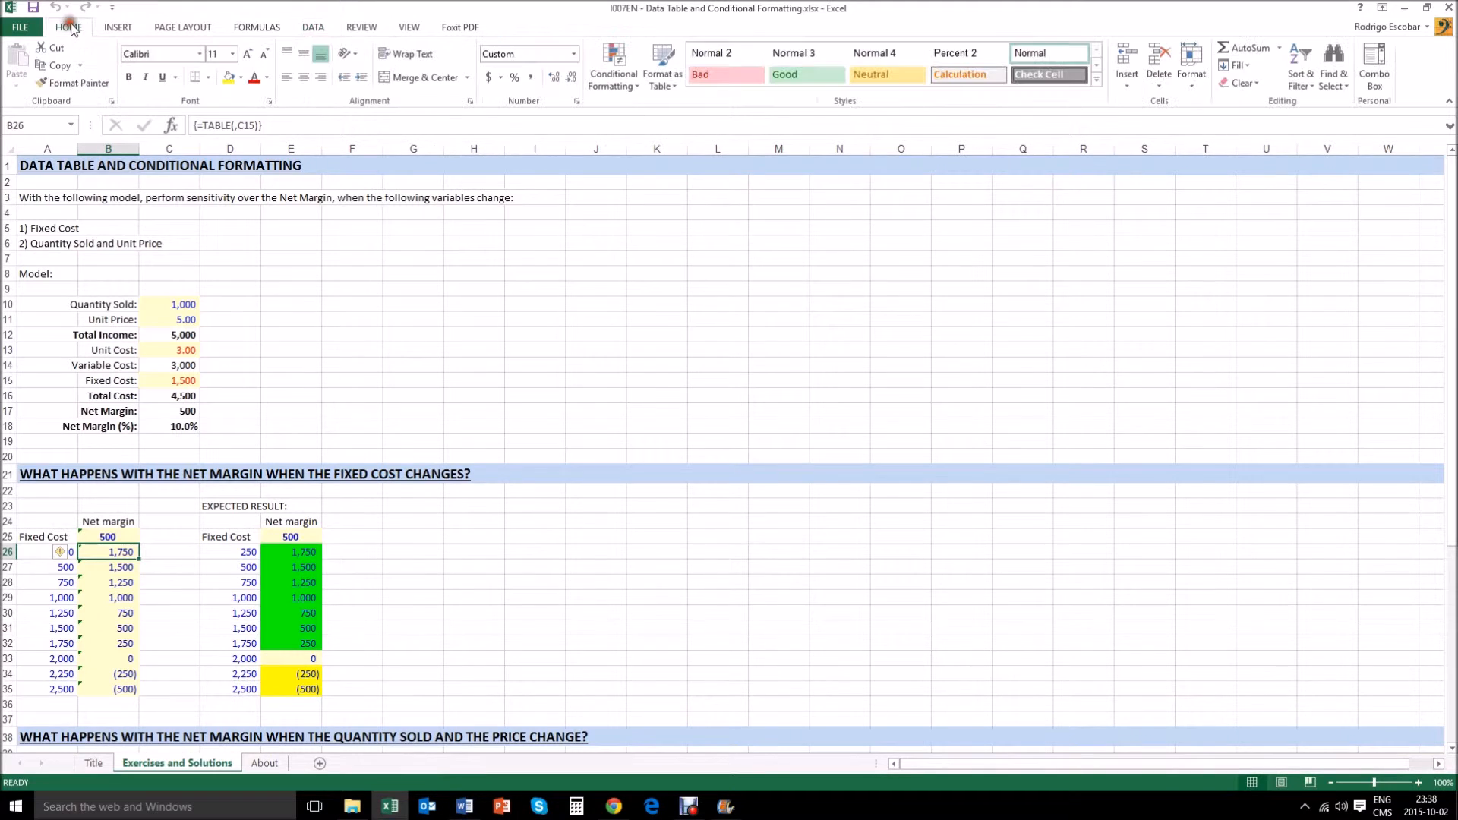
left_click(625, 85)
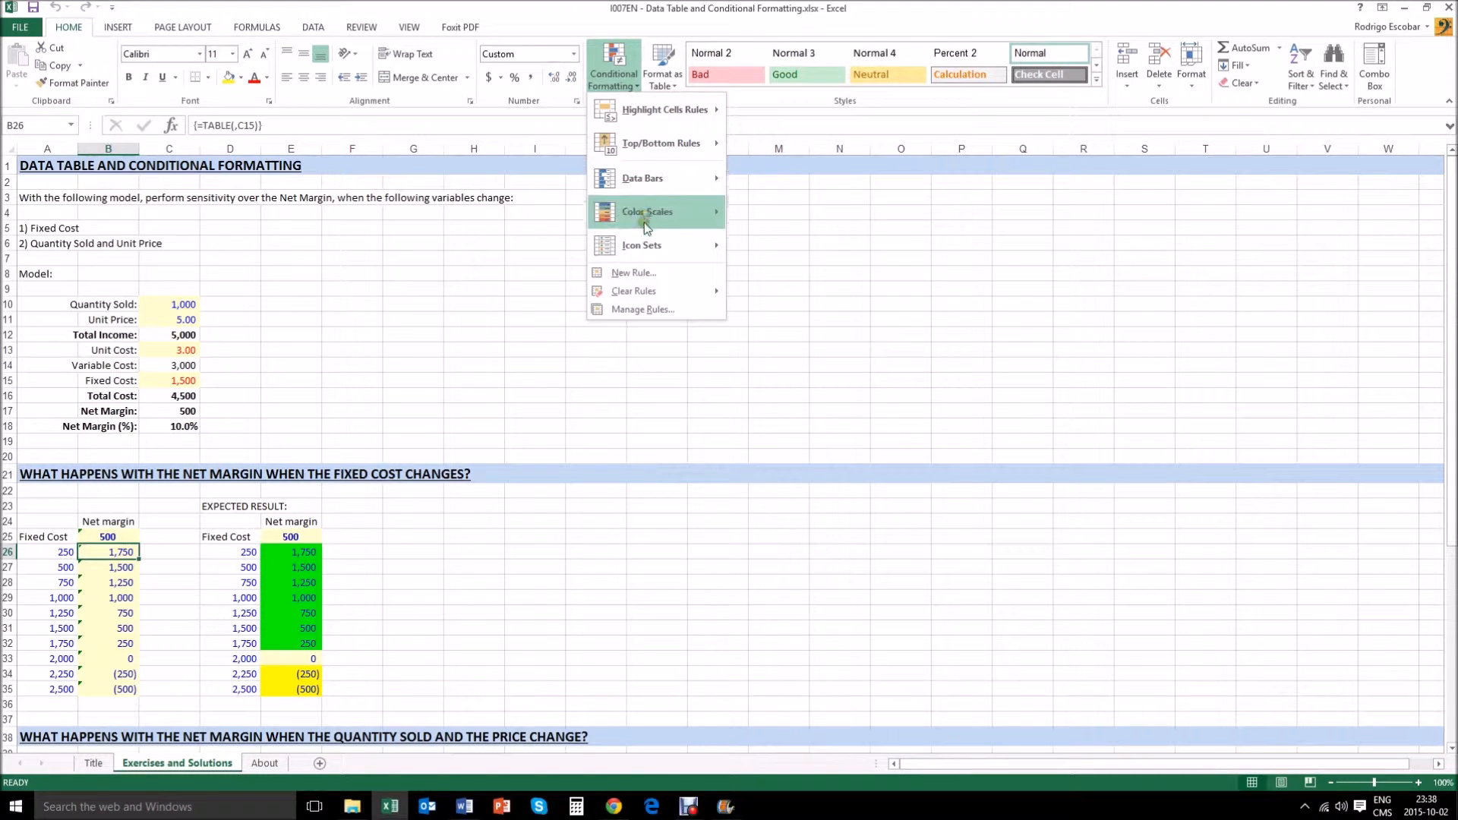
left_click(637, 272)
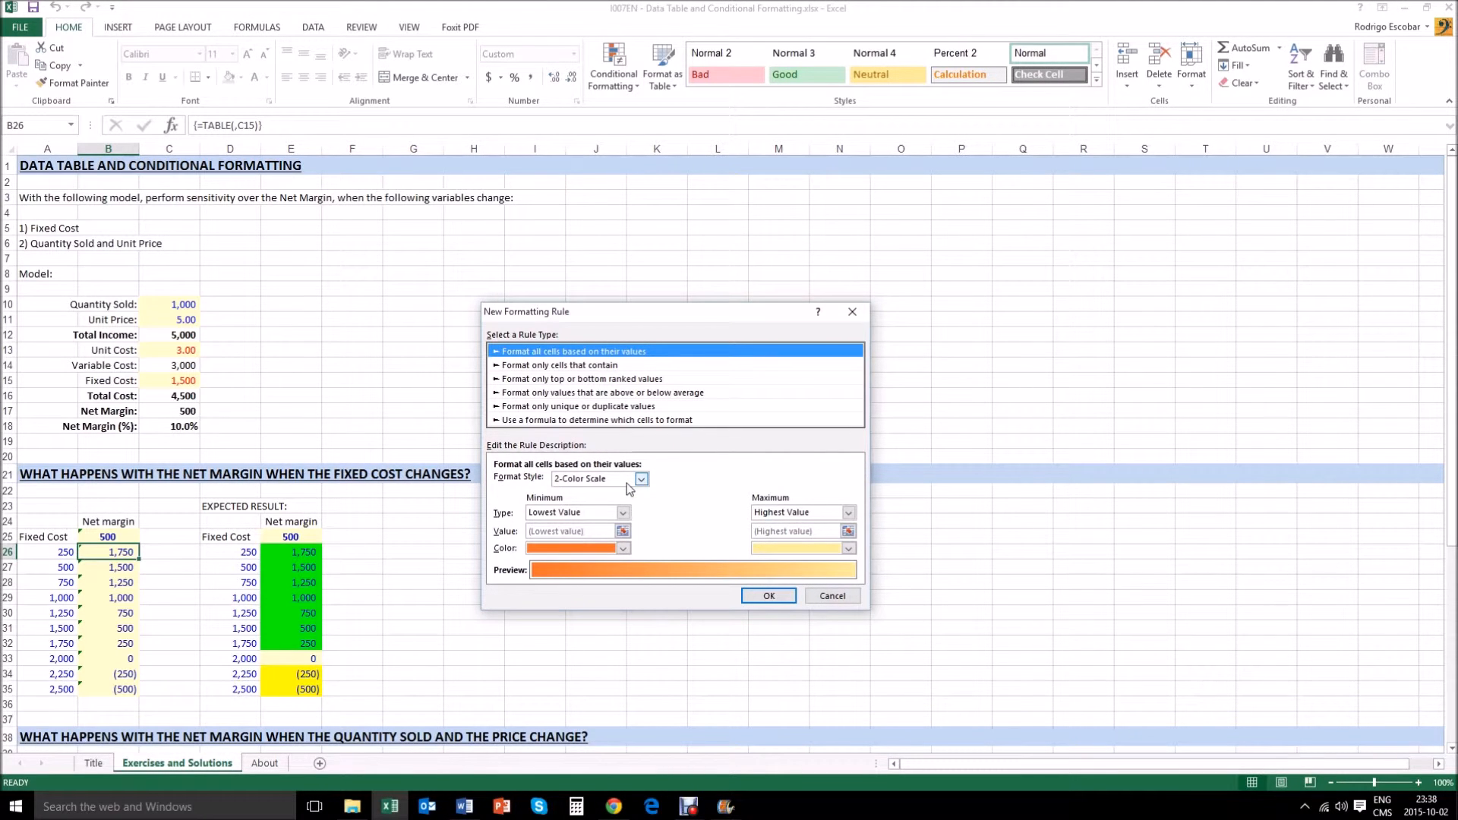
left_click(555, 420)
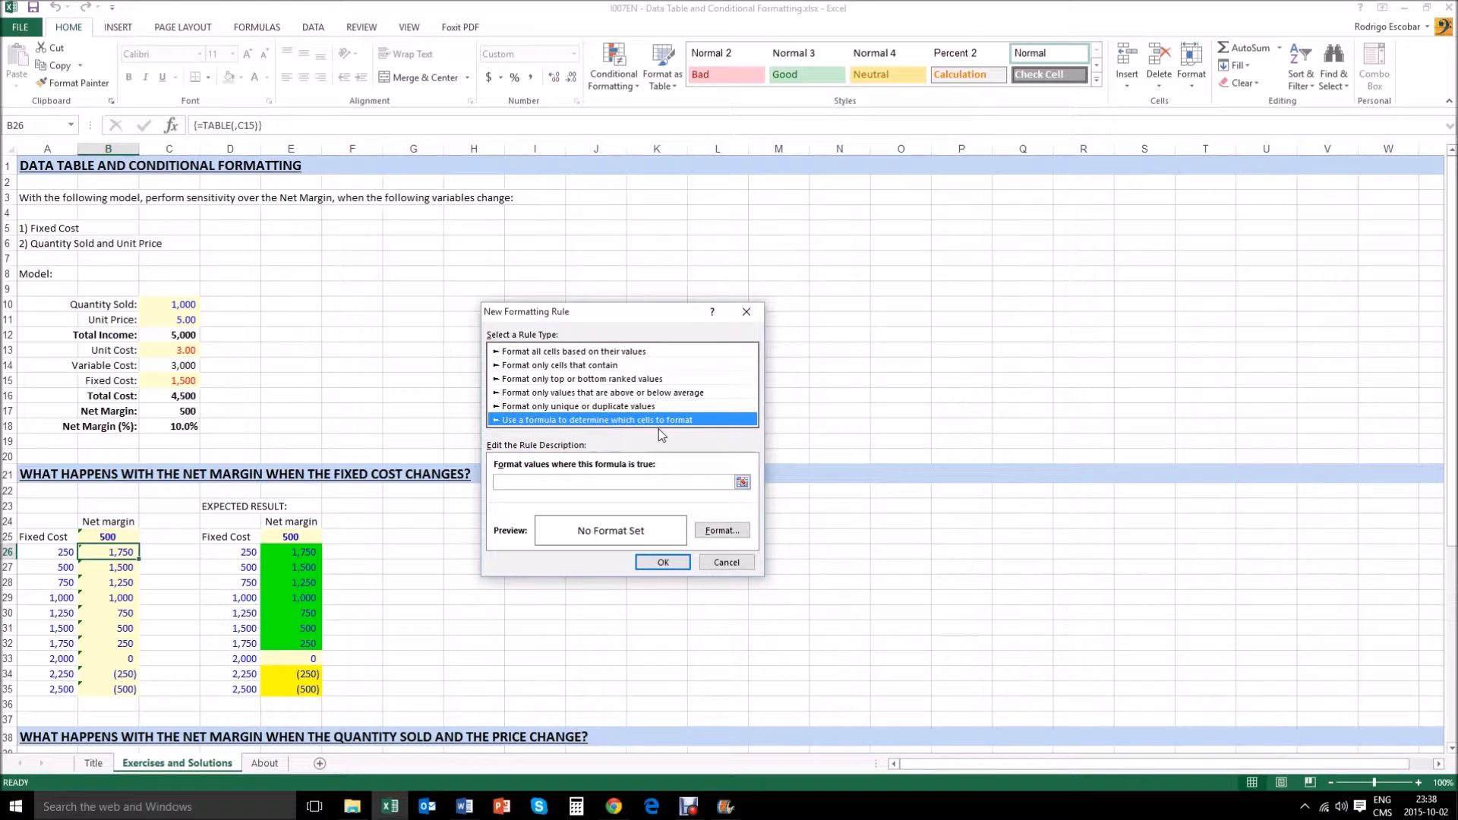
left_click(741, 484)
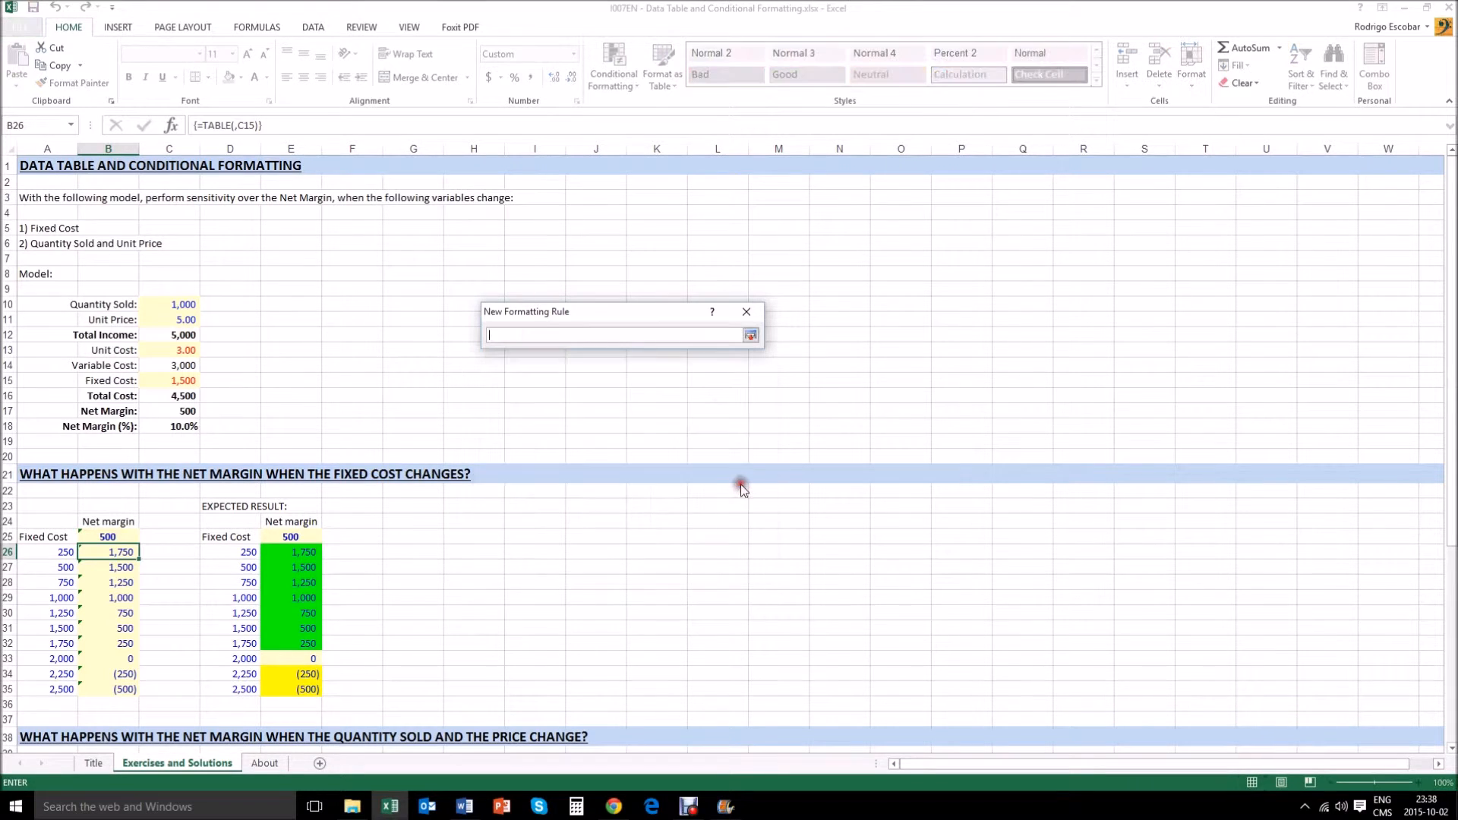
left_click(108, 551)
key("F4")
key("F4")
key("F4")
type("'")
key("BackSpace")
type("'0")
key("BackSpace")
key("BackSpace")
key("BackSpace")
type("6M'\"ÉÉ:ÉÀ")
key("BackSpace")
key("BackSpace")
key("BackSpace")
key("BackSpace")
key("BackSpace")
key("BackSpace")
key("BackSpace")
key("BackSpace")
- Switch the keyboard layout to English (Canada) US and complete the rule's formula as =B26>0
left_click(1381, 806)
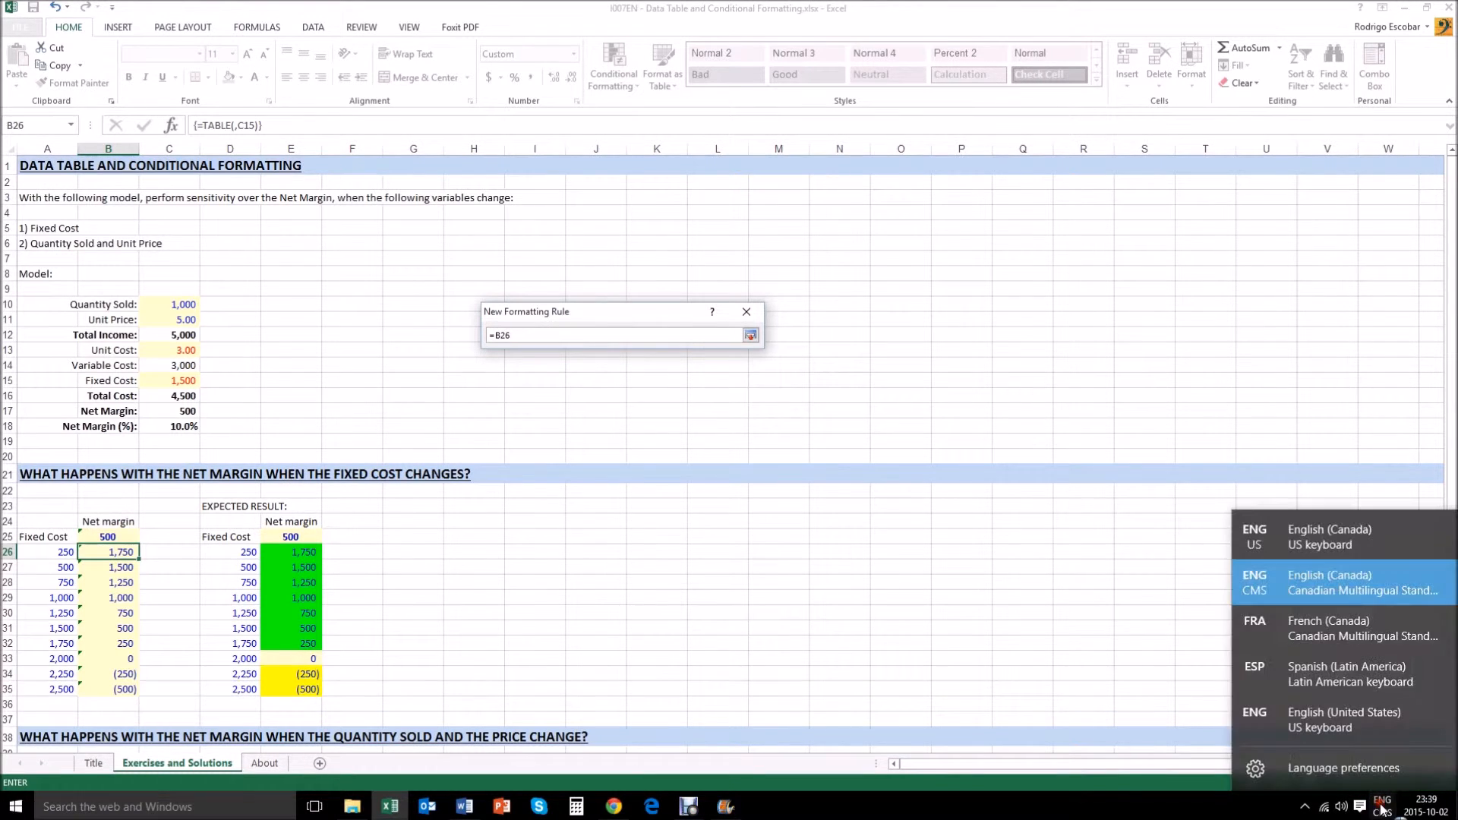
left_click(1306, 536)
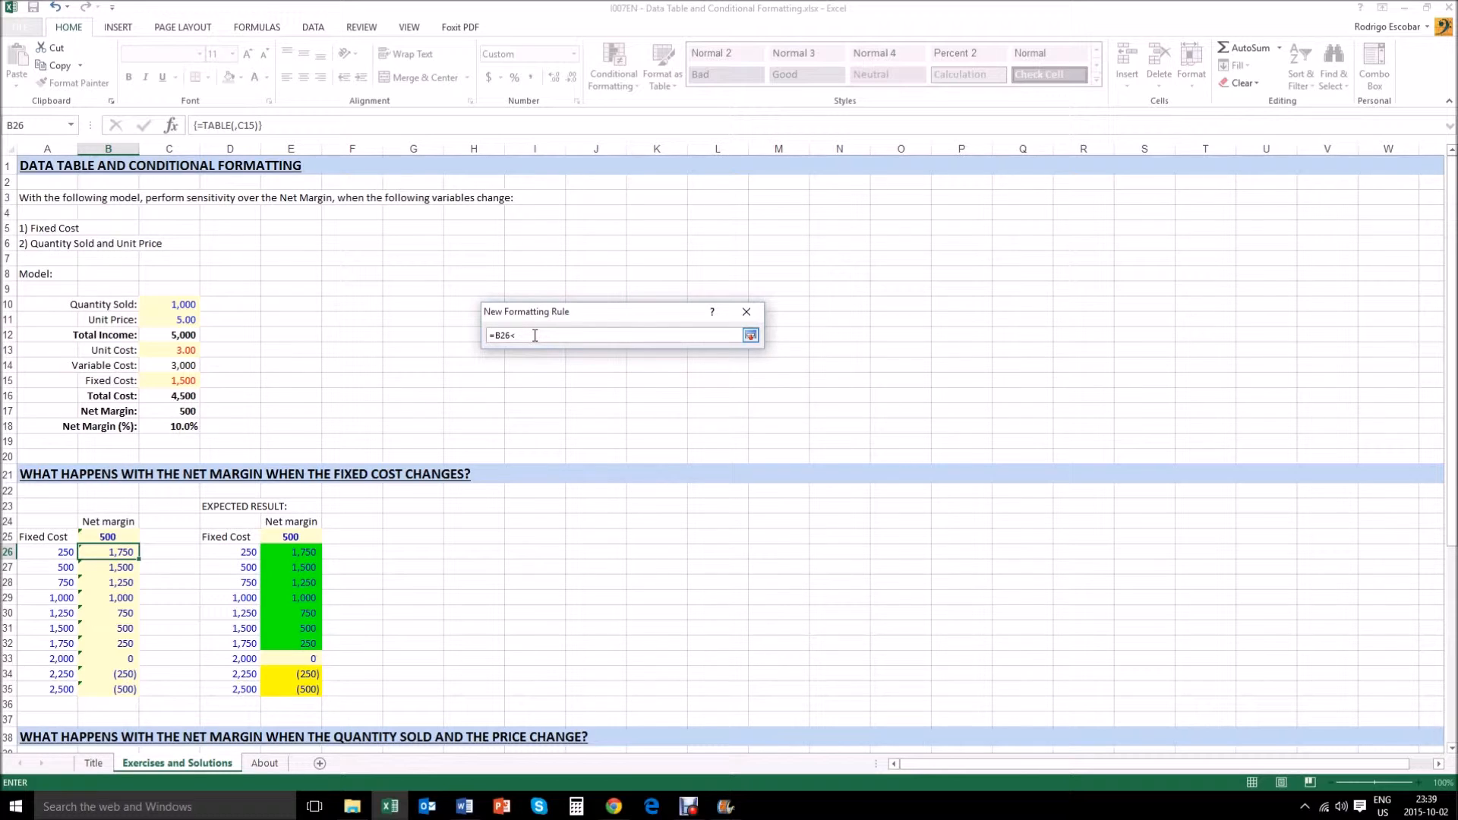
key("BackSpace")
type(">0")
key("Return")
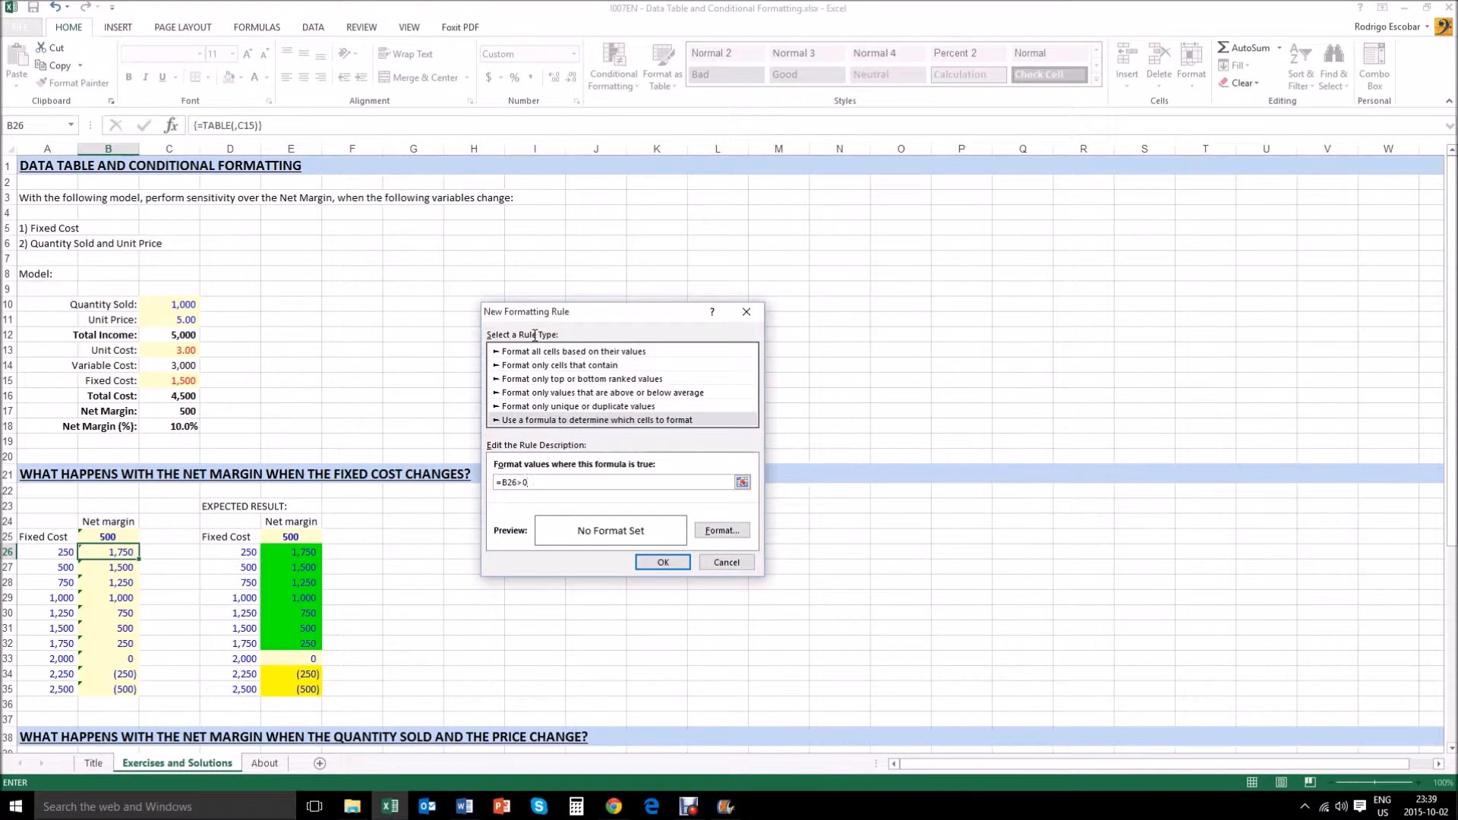
- Give the =B26>0 rule a light green background fill and apply it to B26
left_click(717, 531)
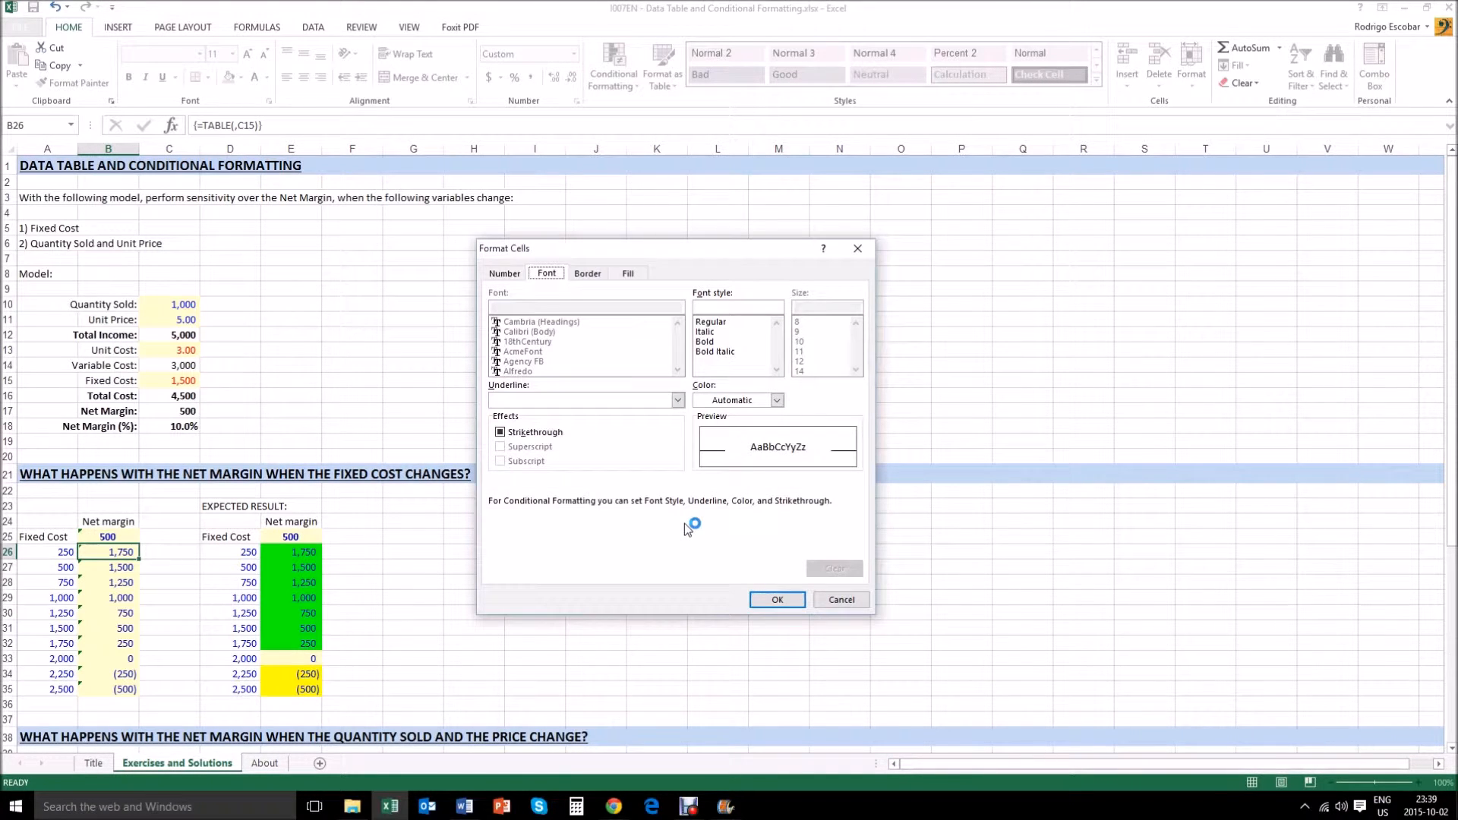
left_click(626, 274)
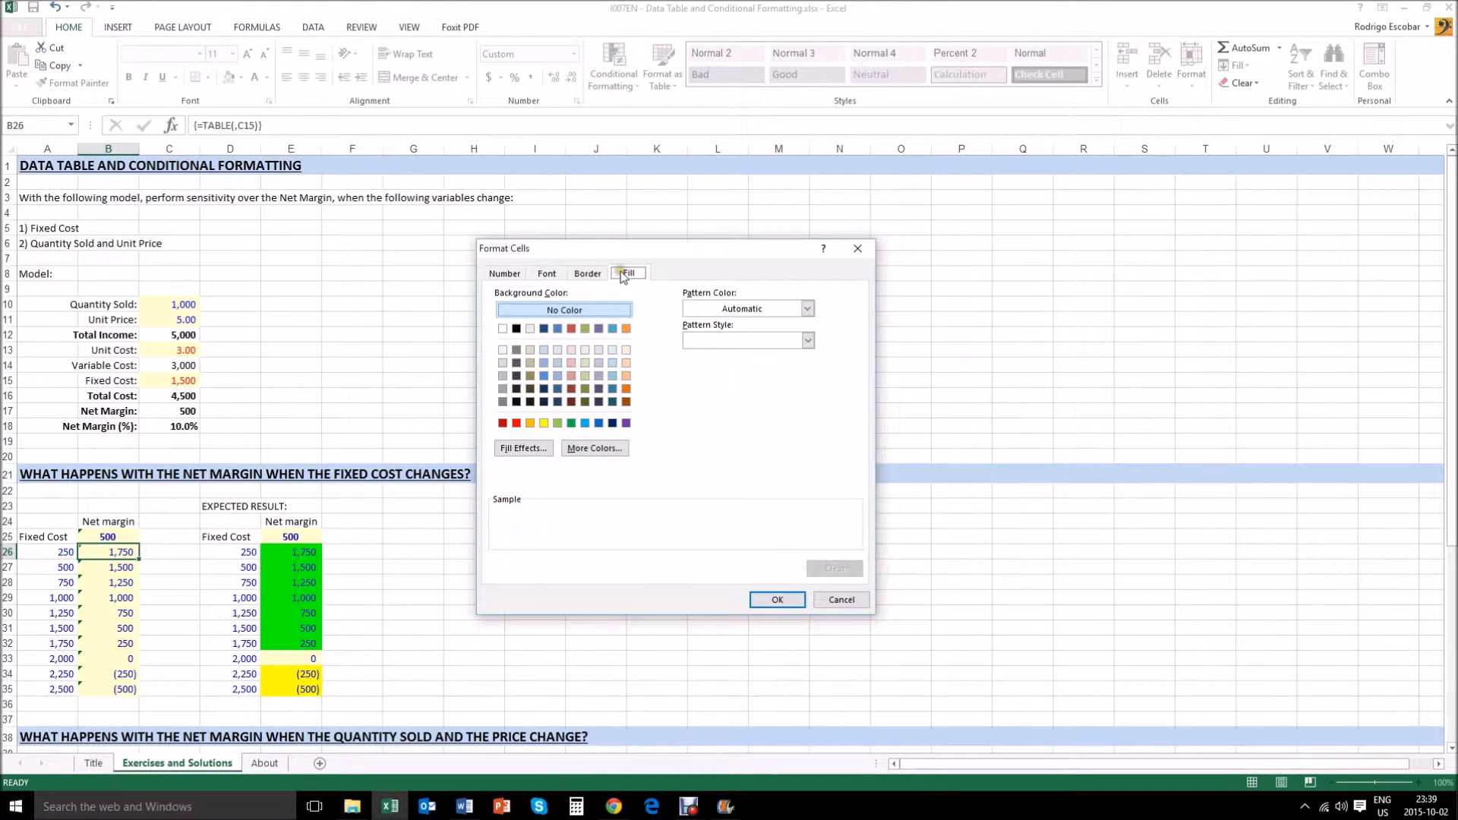
left_click(571, 424)
left_click(559, 424)
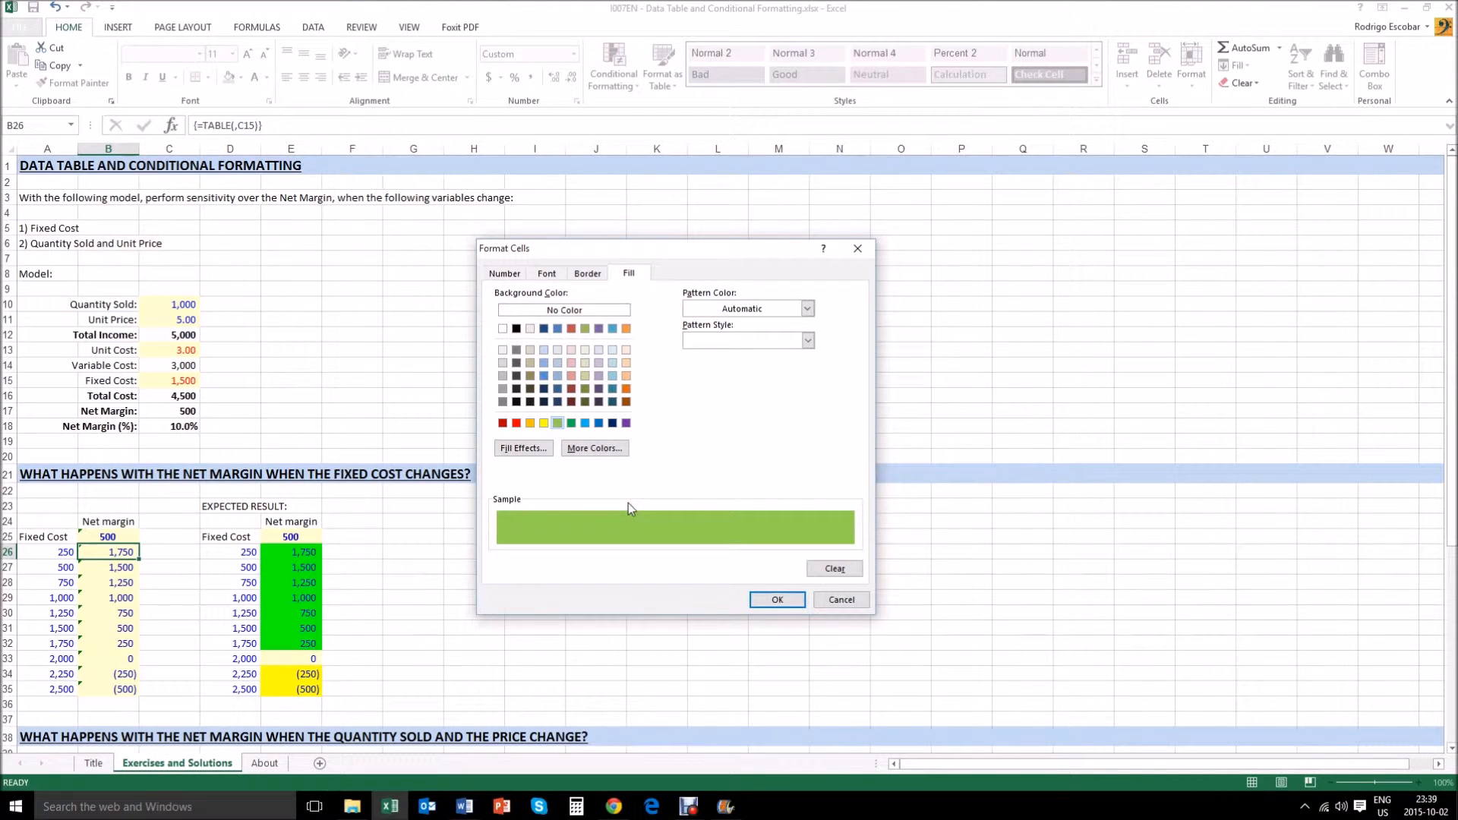
left_click(766, 600)
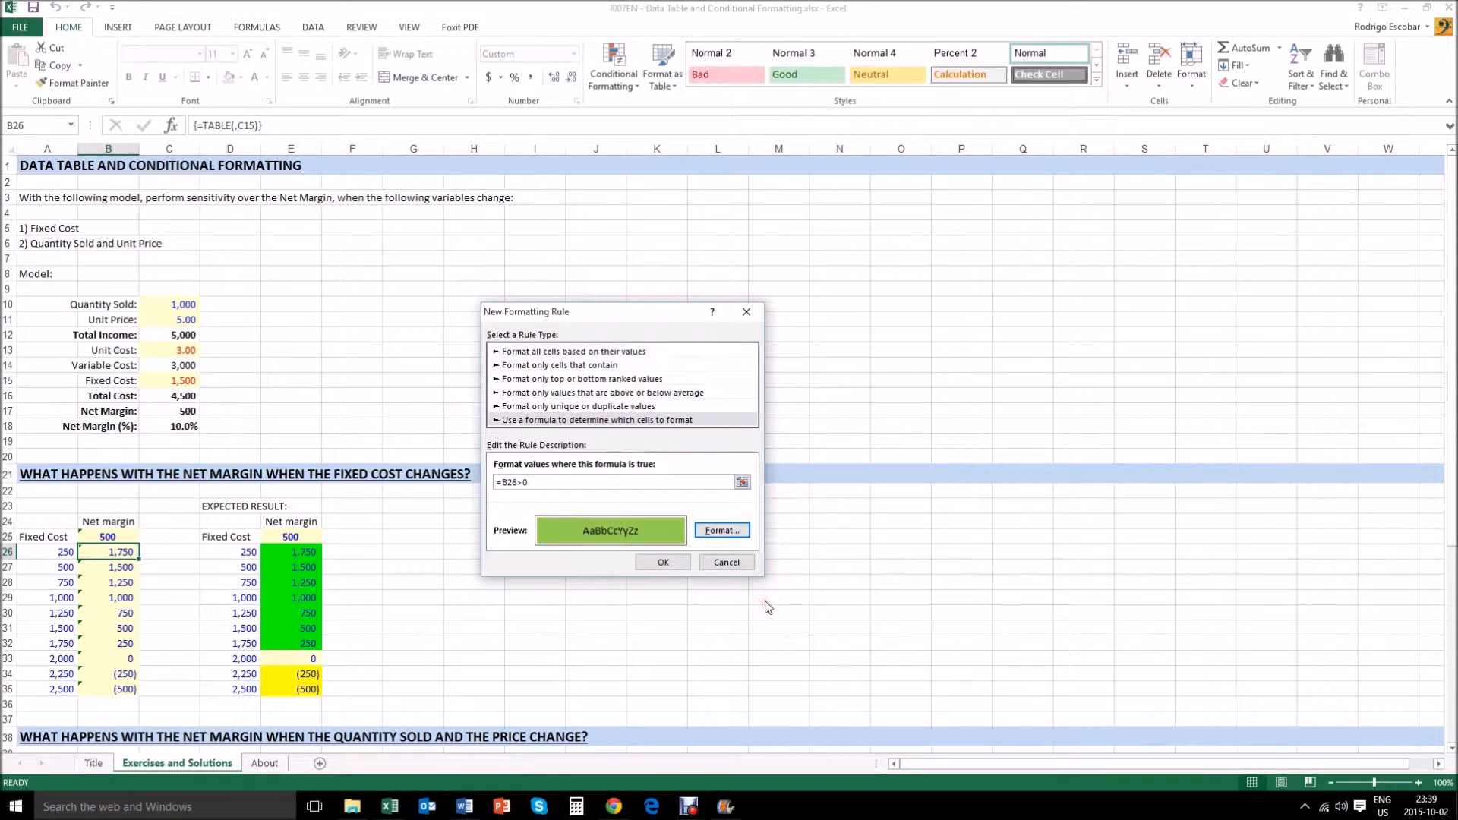
left_click(662, 563)
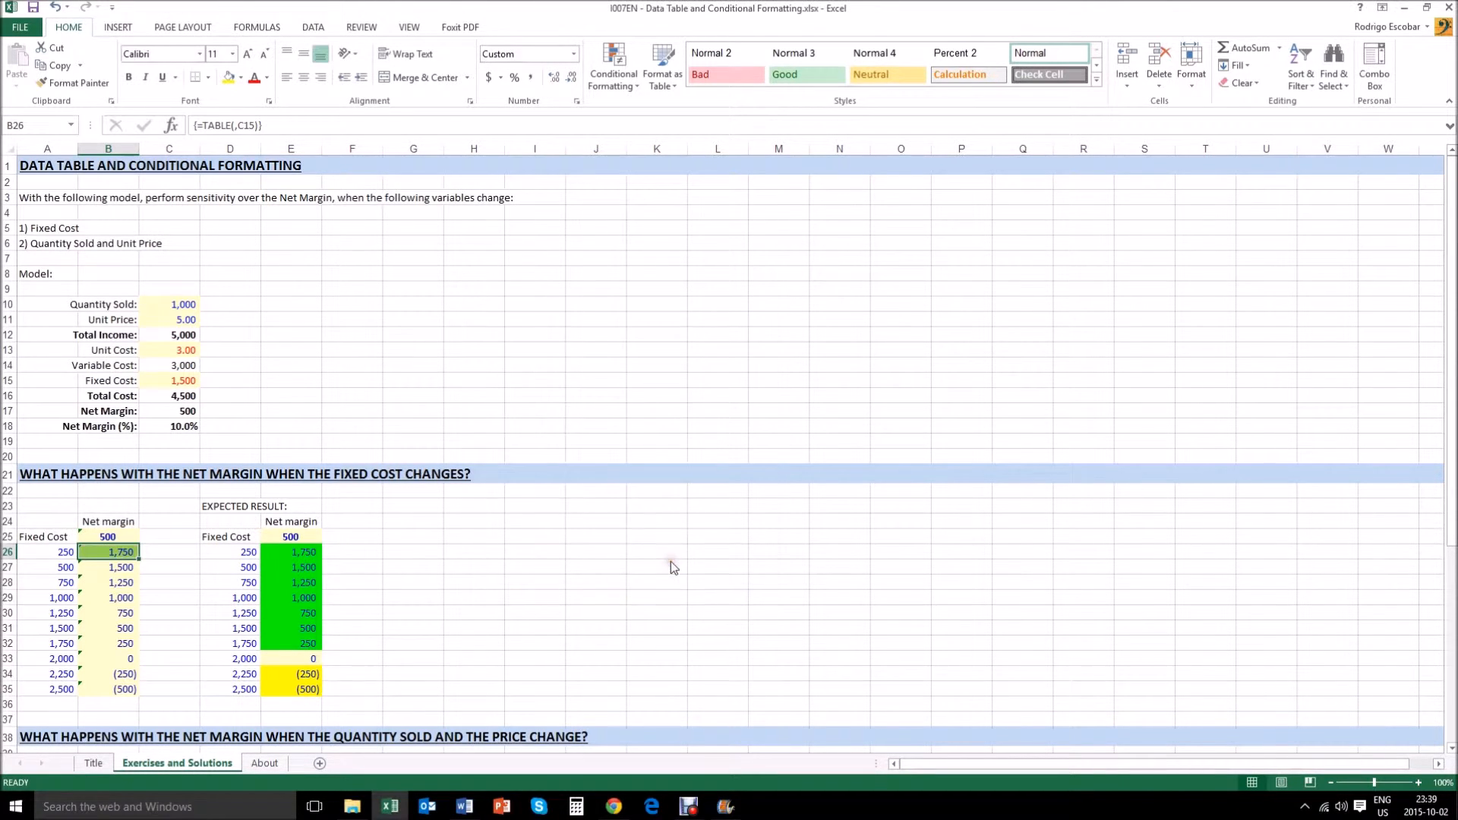
- Copy the formatting of B26 to the remaining Net margin results in B27:B35
left_click(73, 82)
left_click_drag(101, 566, 106, 687)
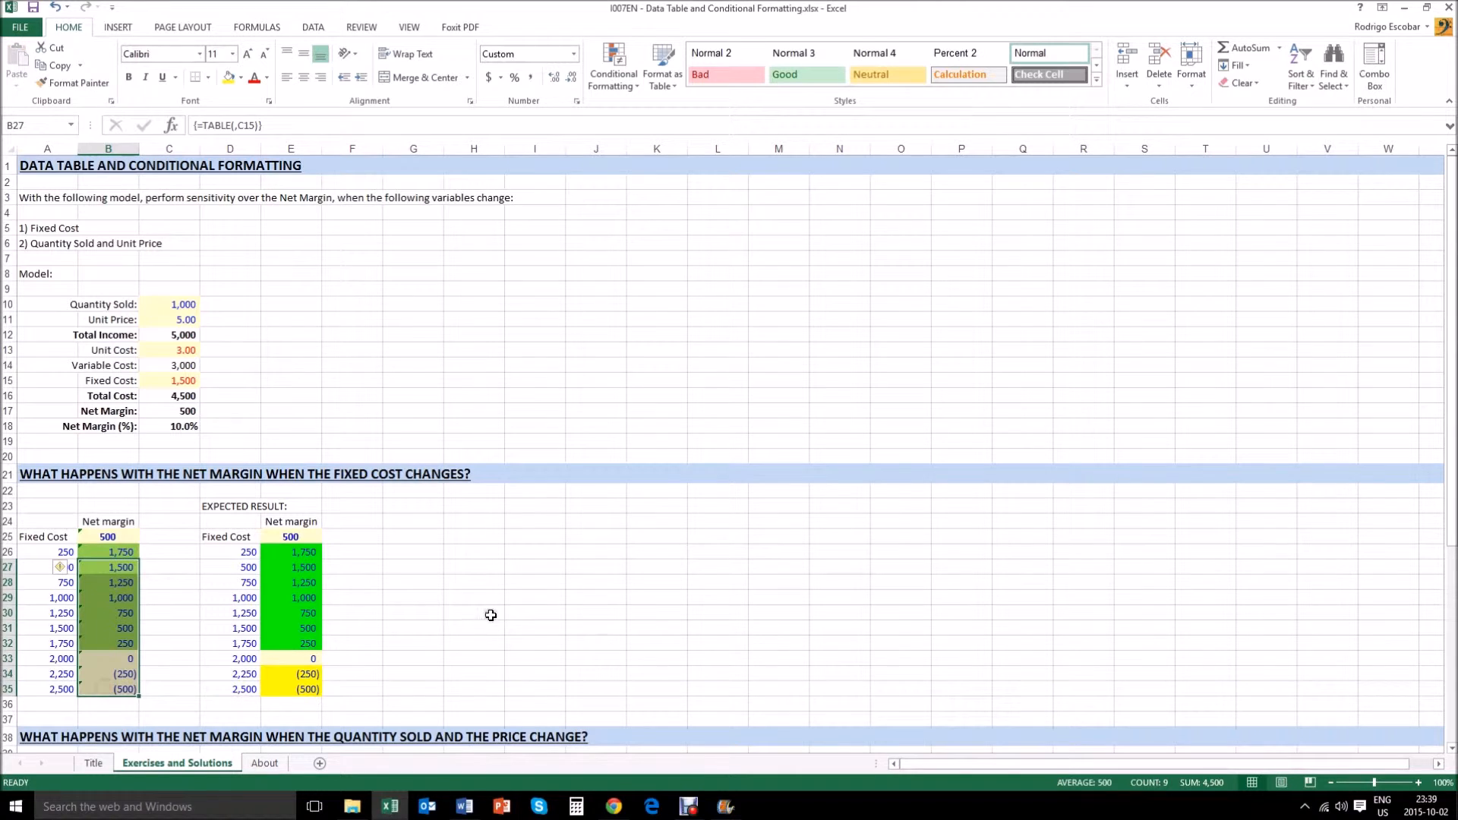
left_click(446, 609)
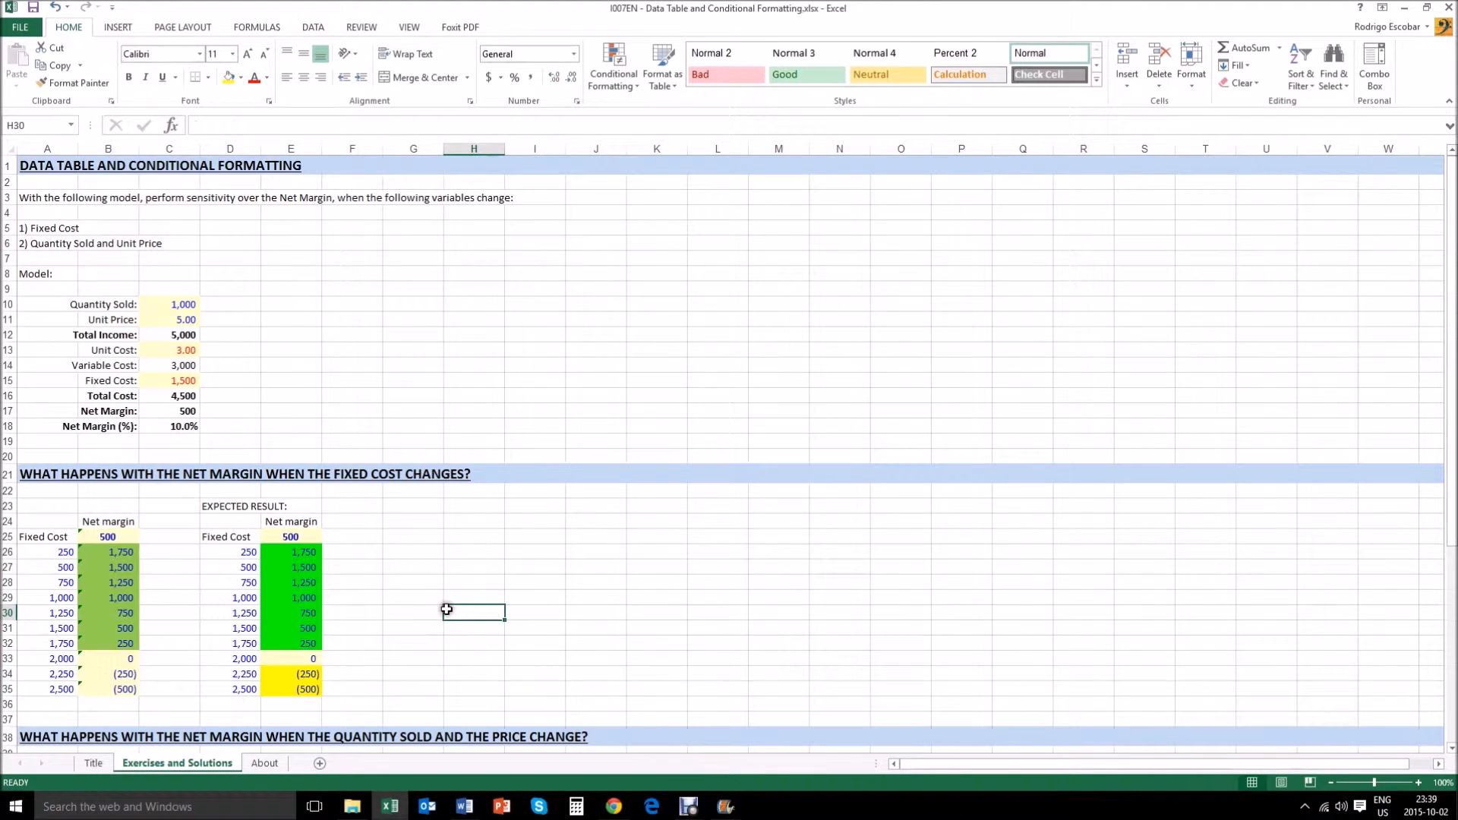
- Add a second formula-based conditional formatting rule to B26 with the relative formula =B26<0
left_click(108, 552)
left_click(613, 68)
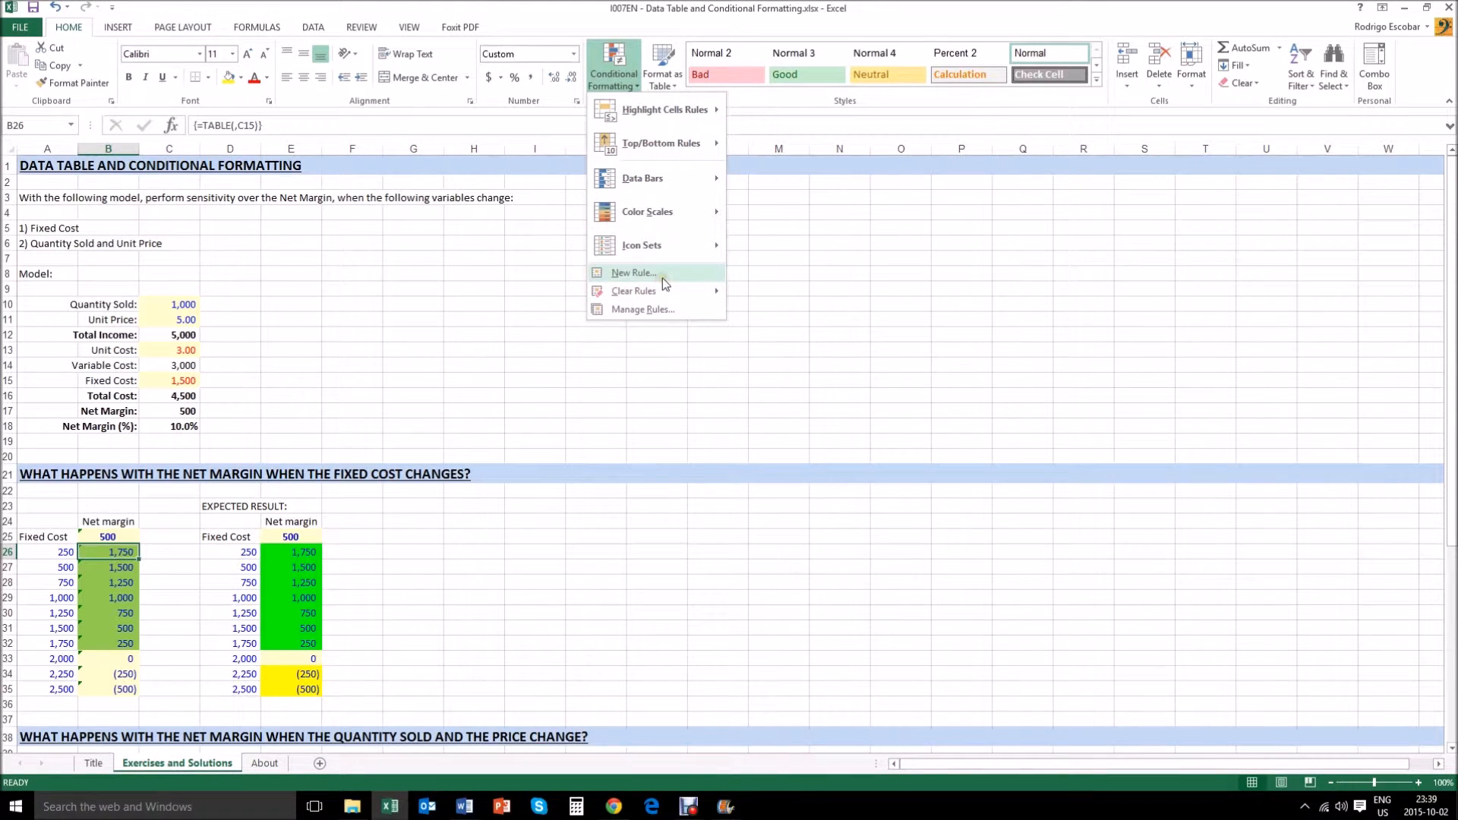
left_click(636, 312)
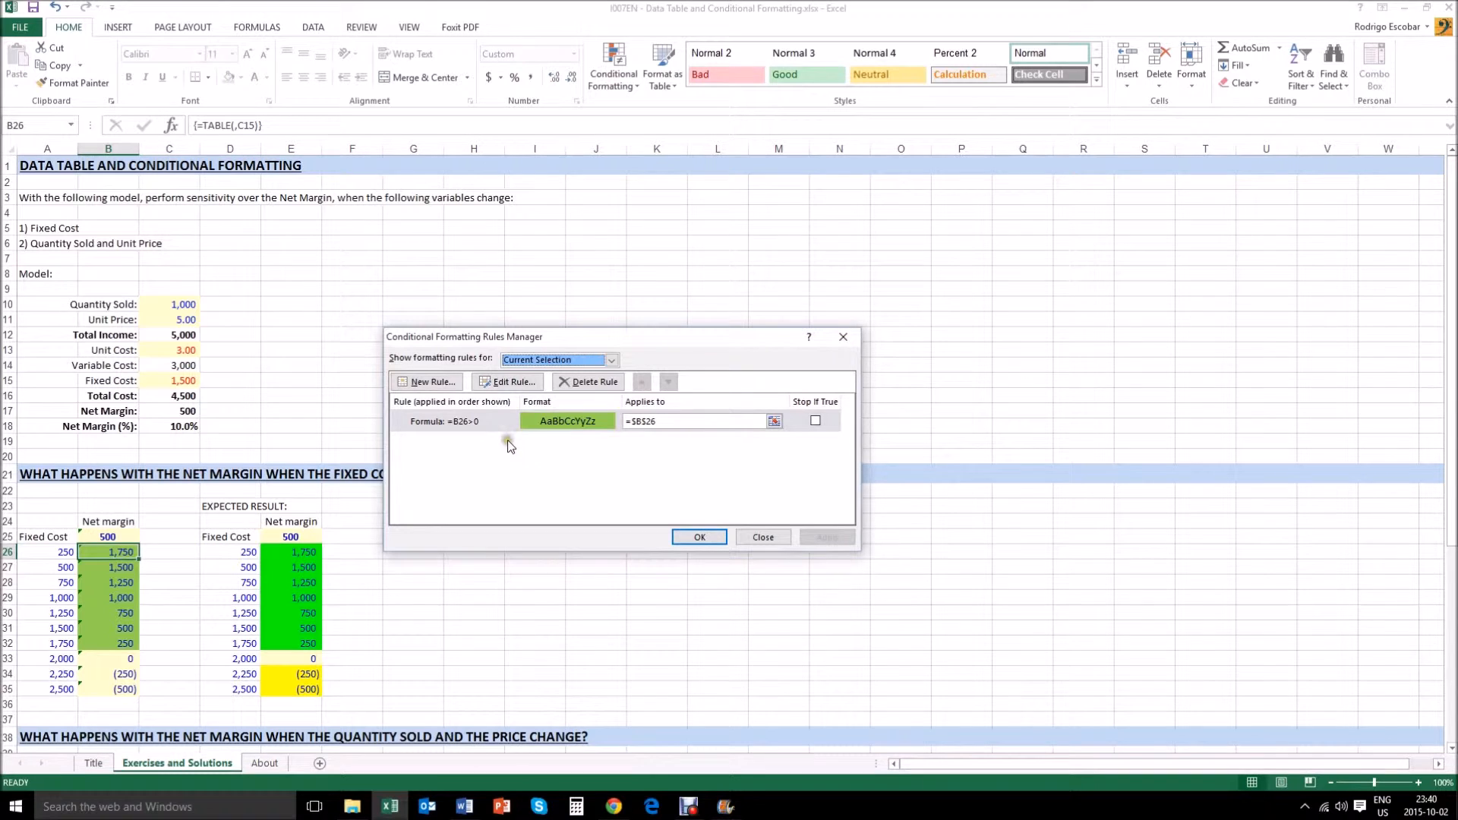
left_click(440, 385)
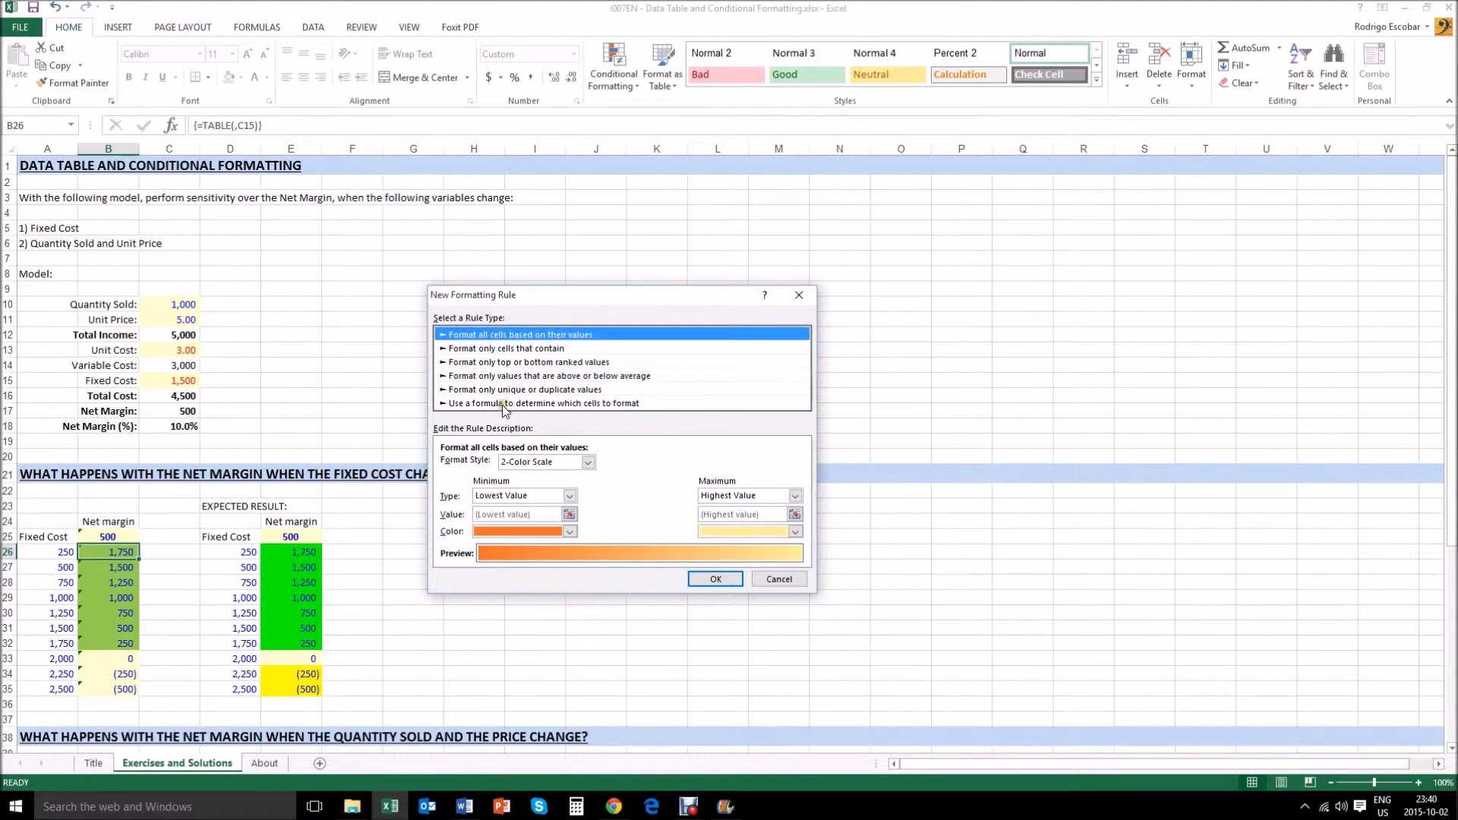
left_click(503, 403)
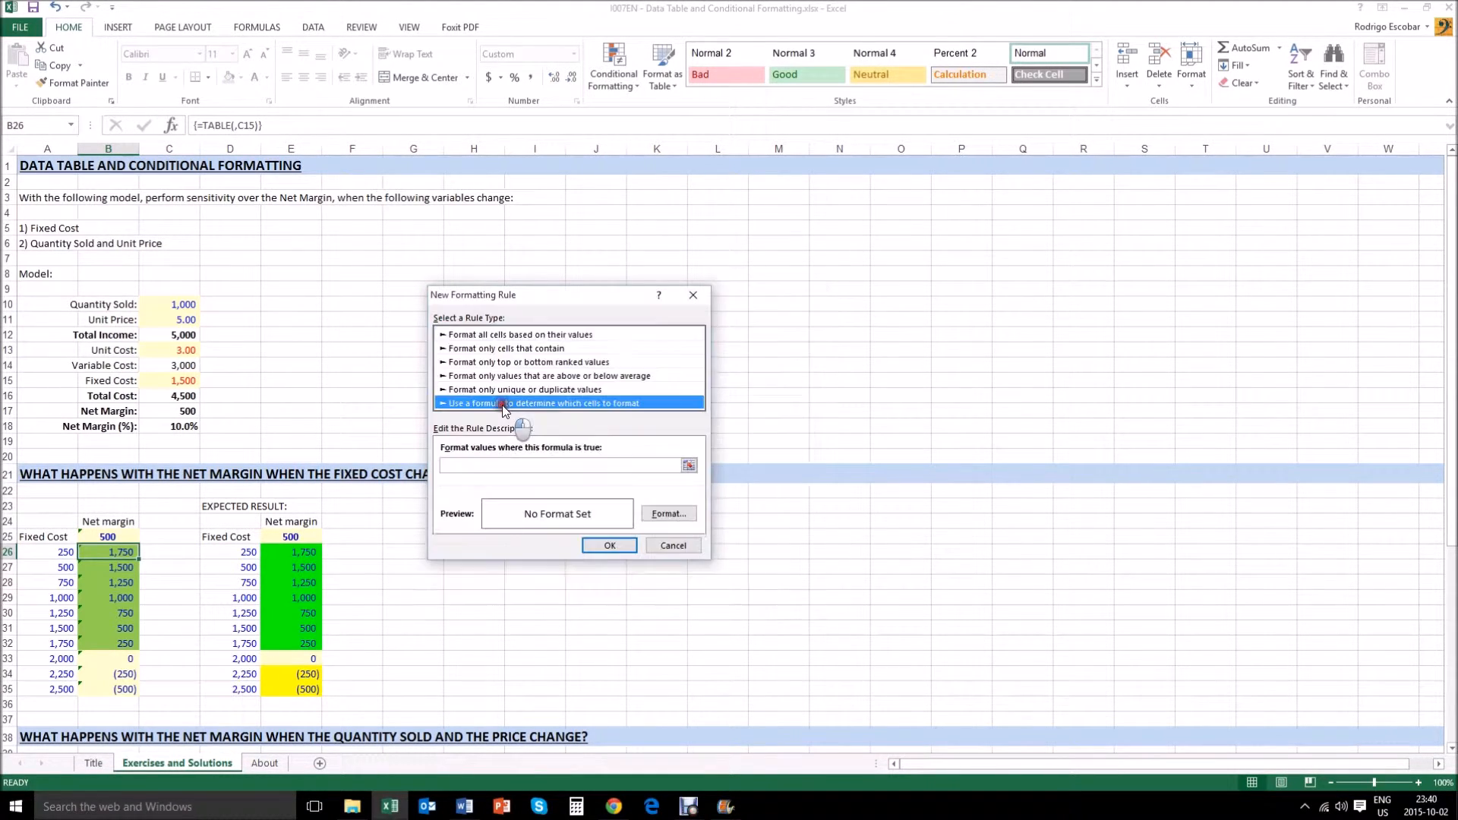
left_click(688, 466)
left_click(115, 551)
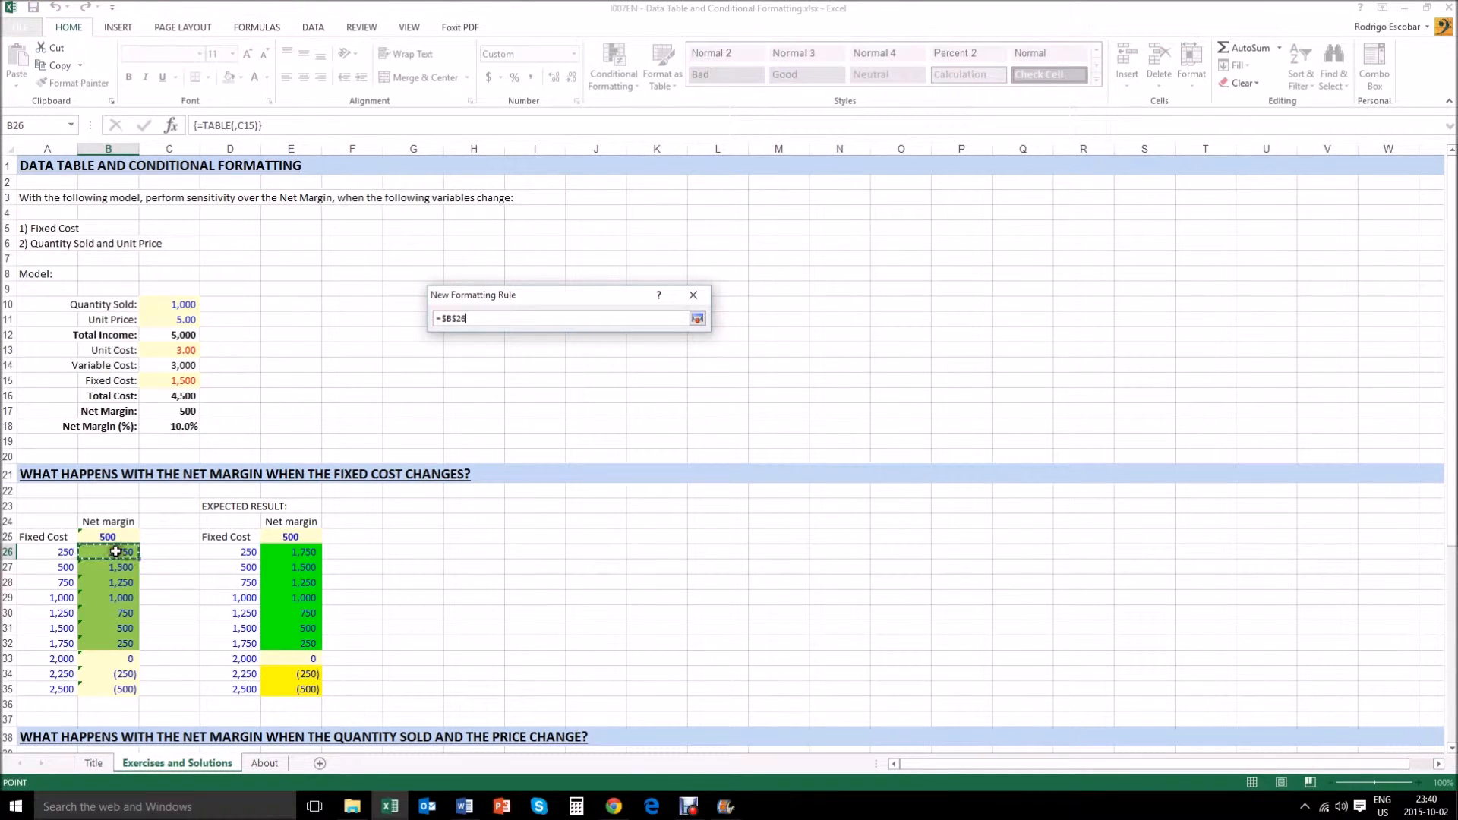
key("F4")
key("F4")
key("F4")
type("<")
key("Return")
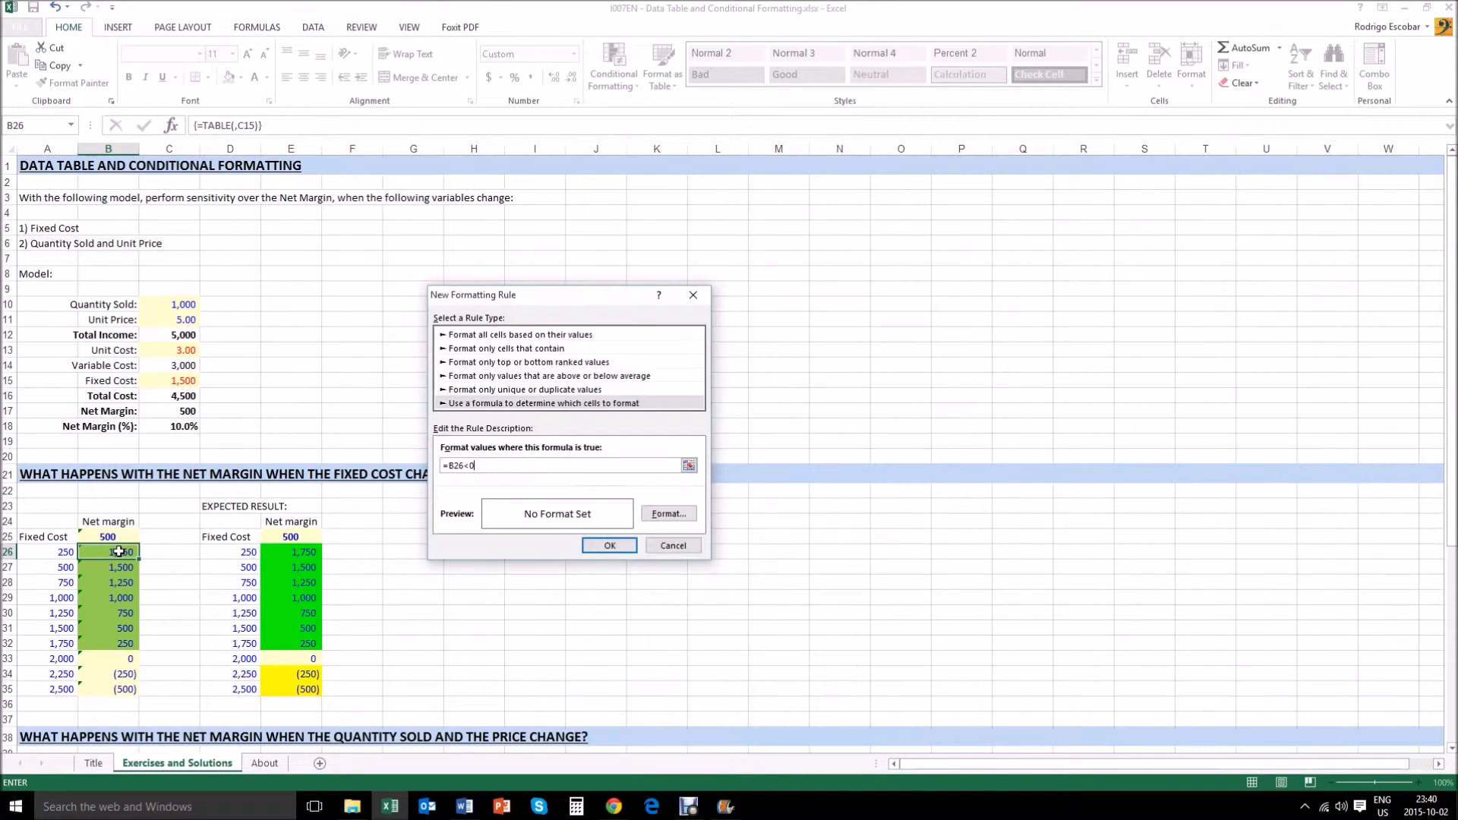
- Give the =B26<0 rule a yellow background fill and apply it to B26
left_click(666, 519)
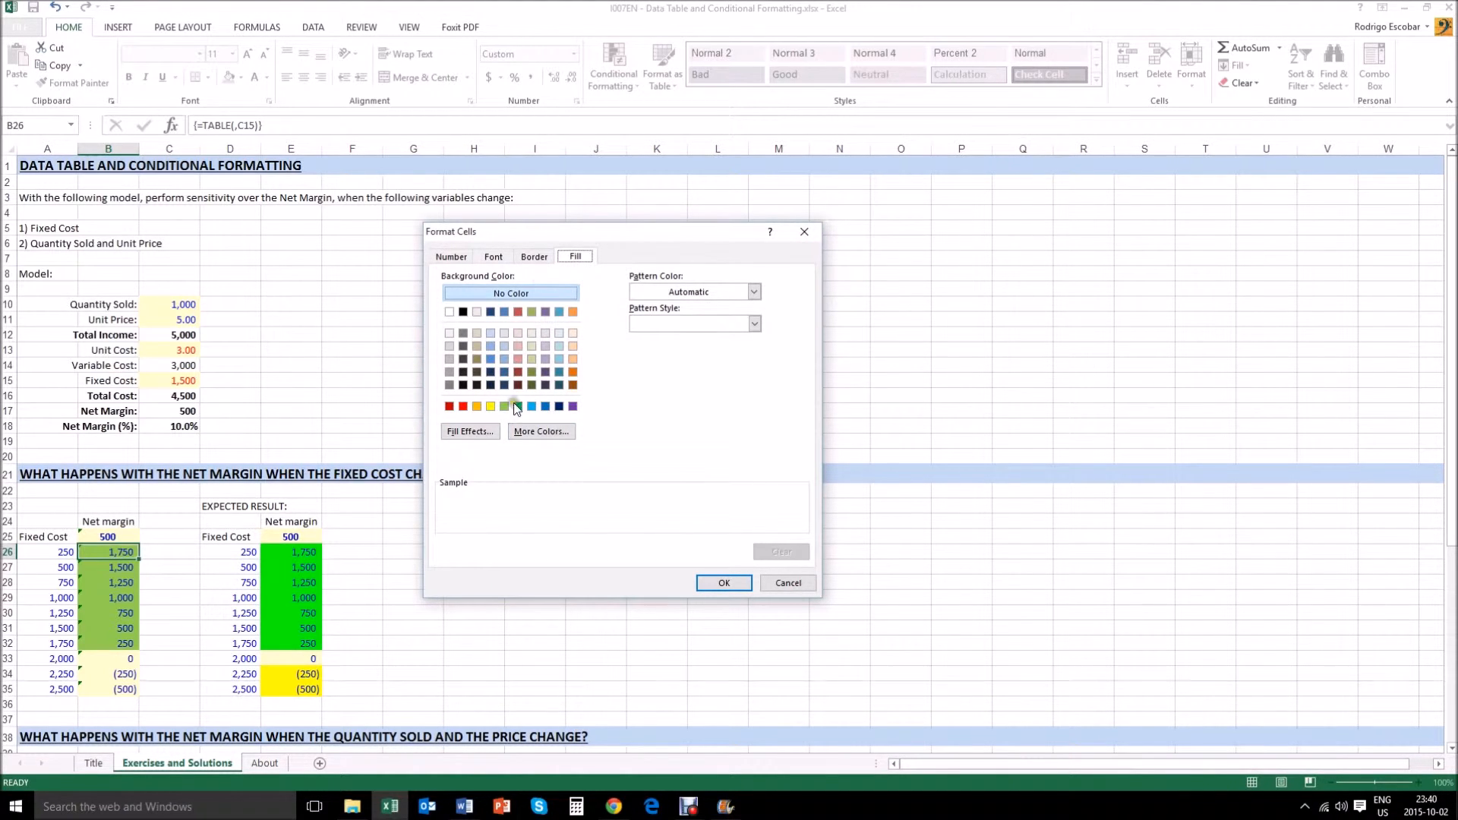
left_click(490, 406)
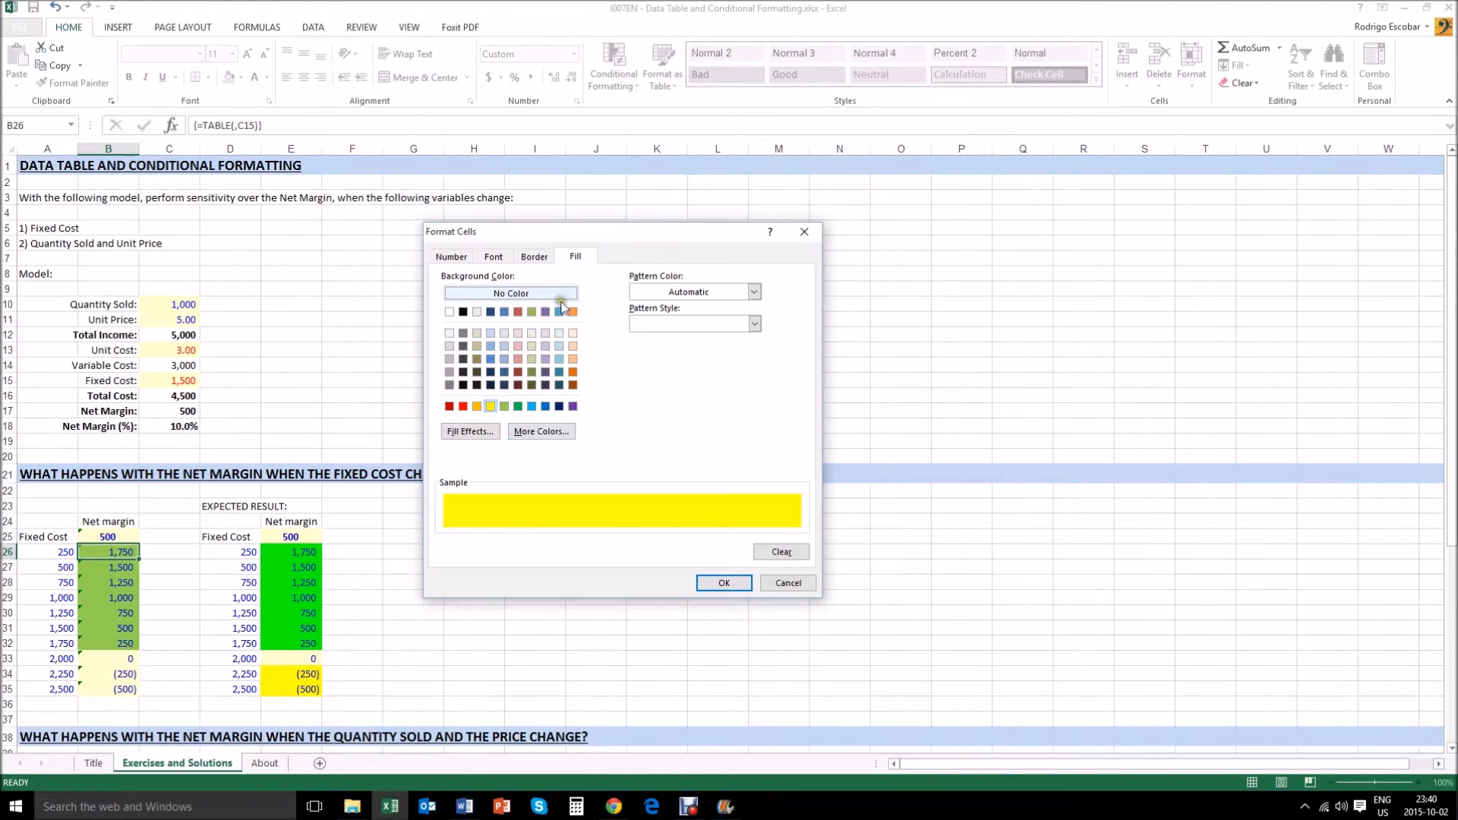
left_click(455, 257)
left_click(493, 257)
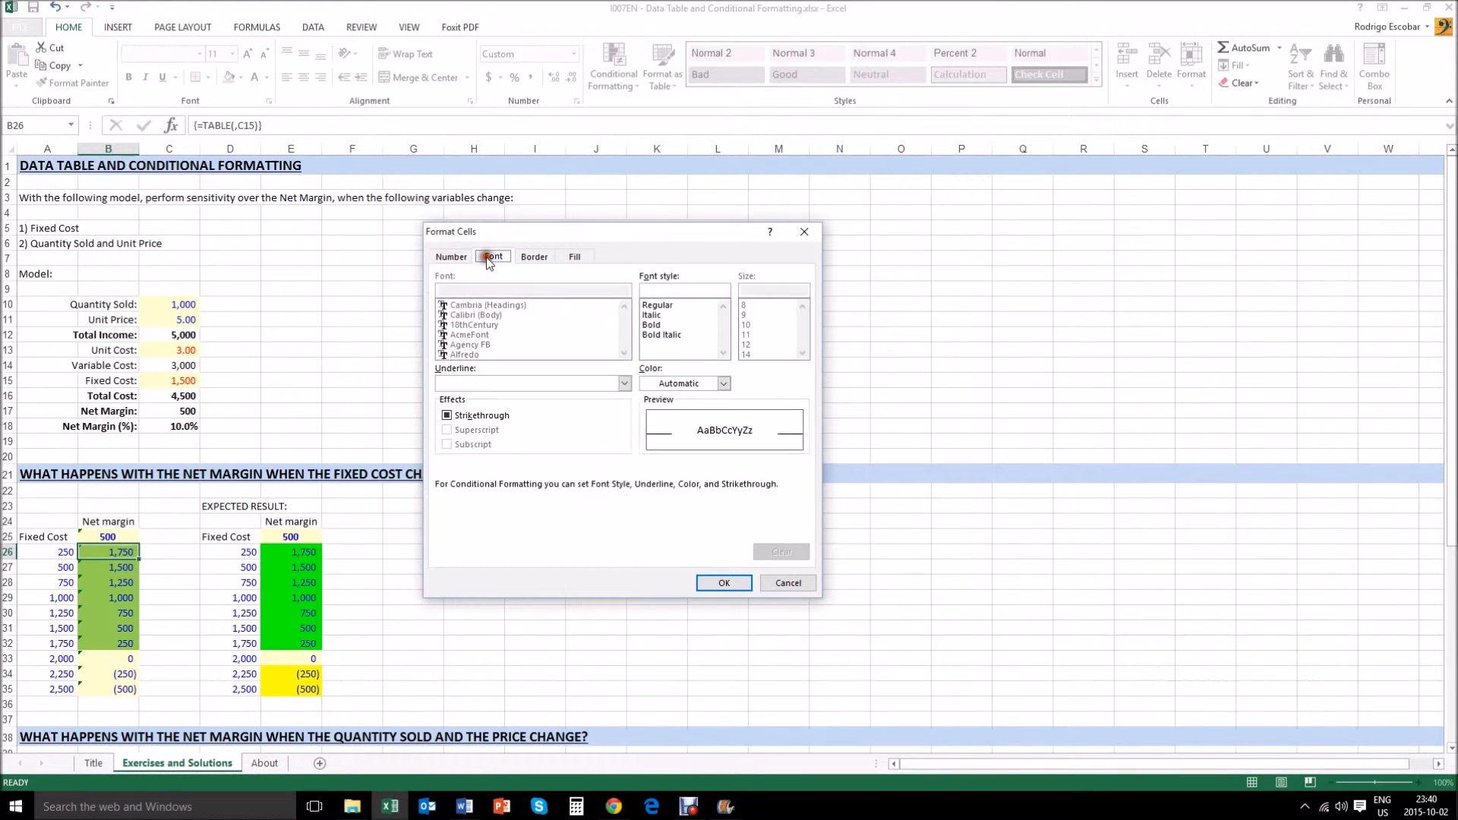
left_click(533, 257)
left_click(568, 256)
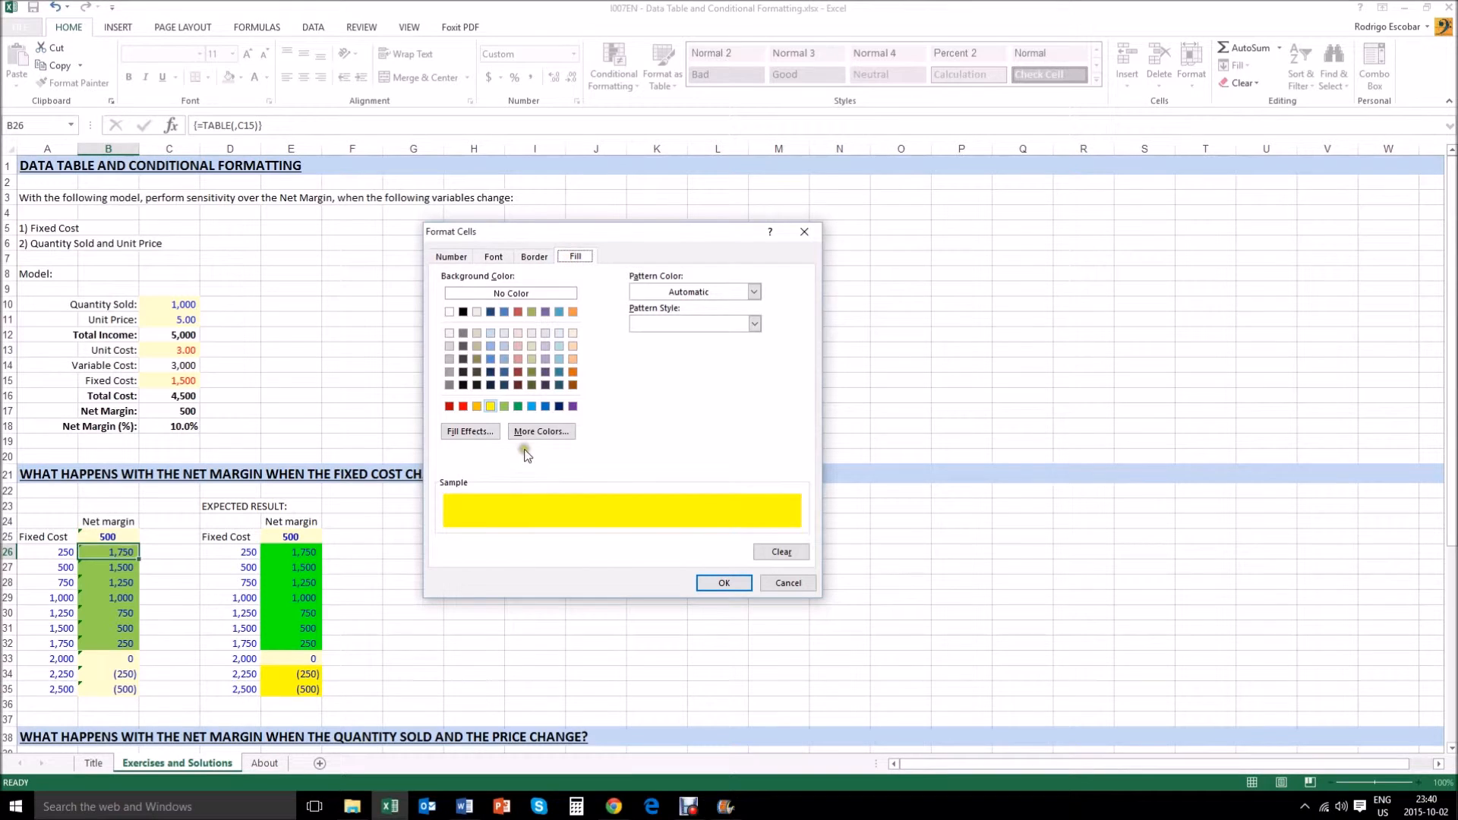
left_click(741, 584)
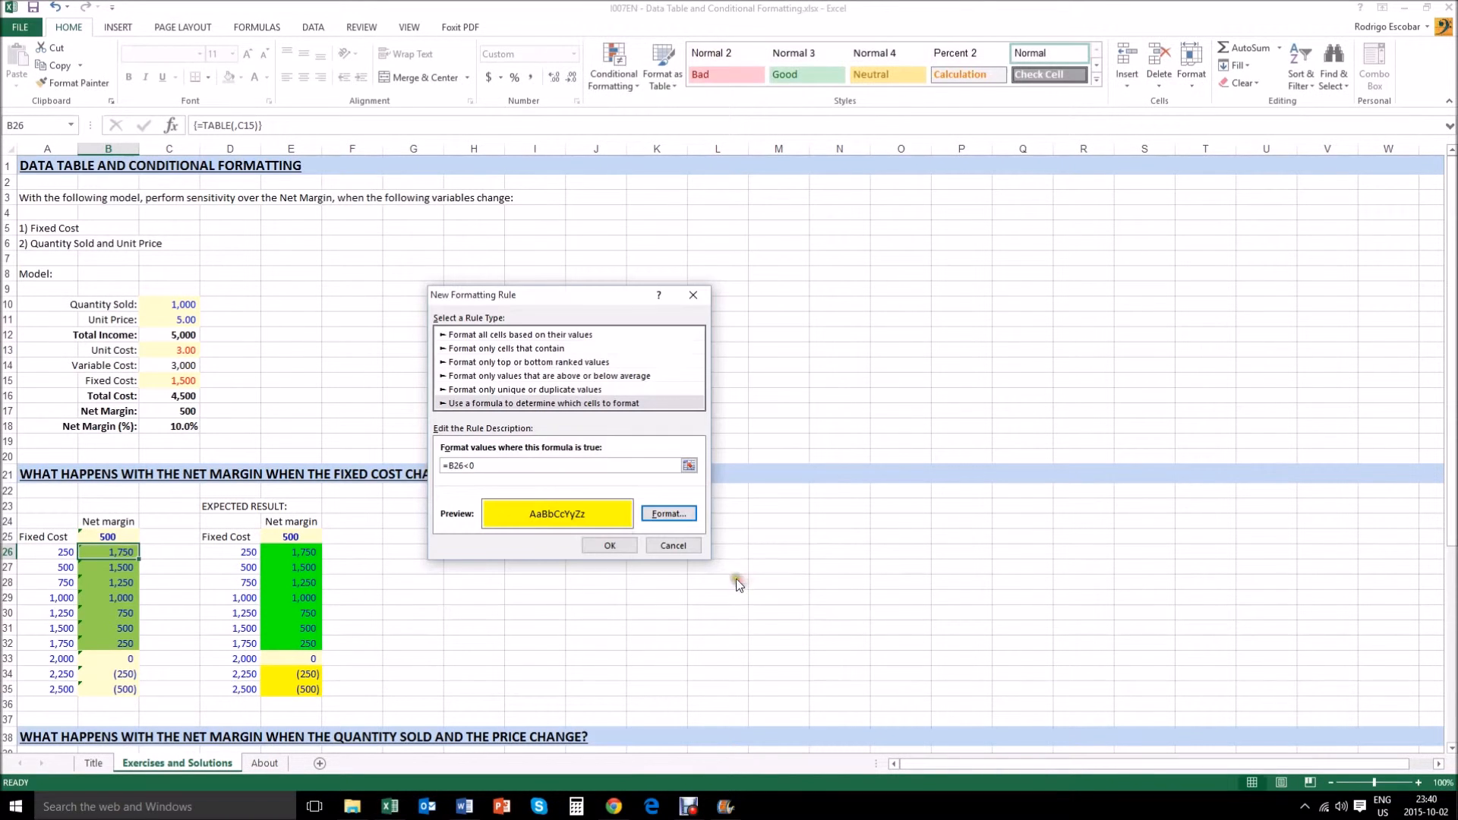
left_click(609, 544)
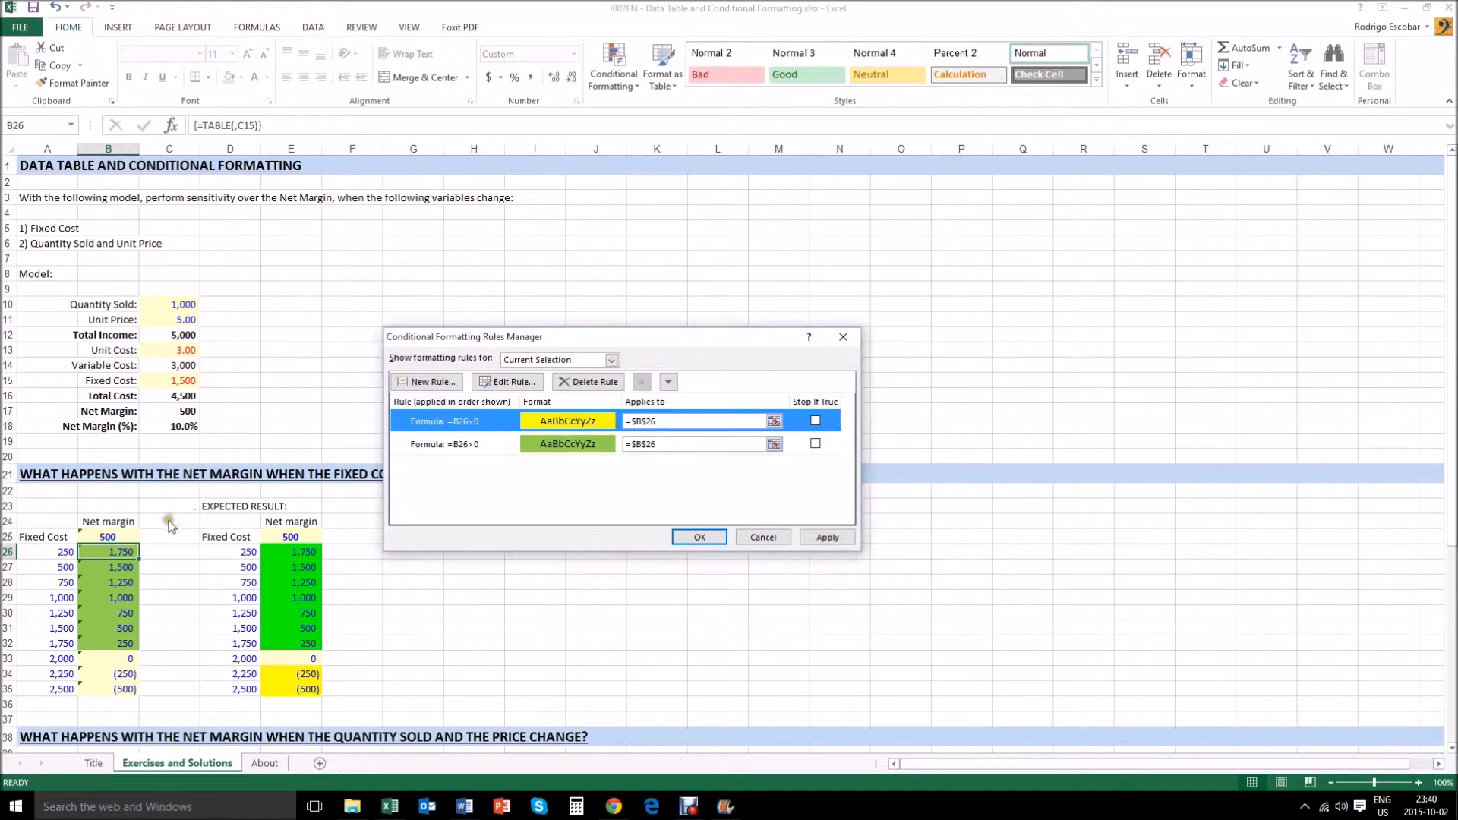
left_click(700, 537)
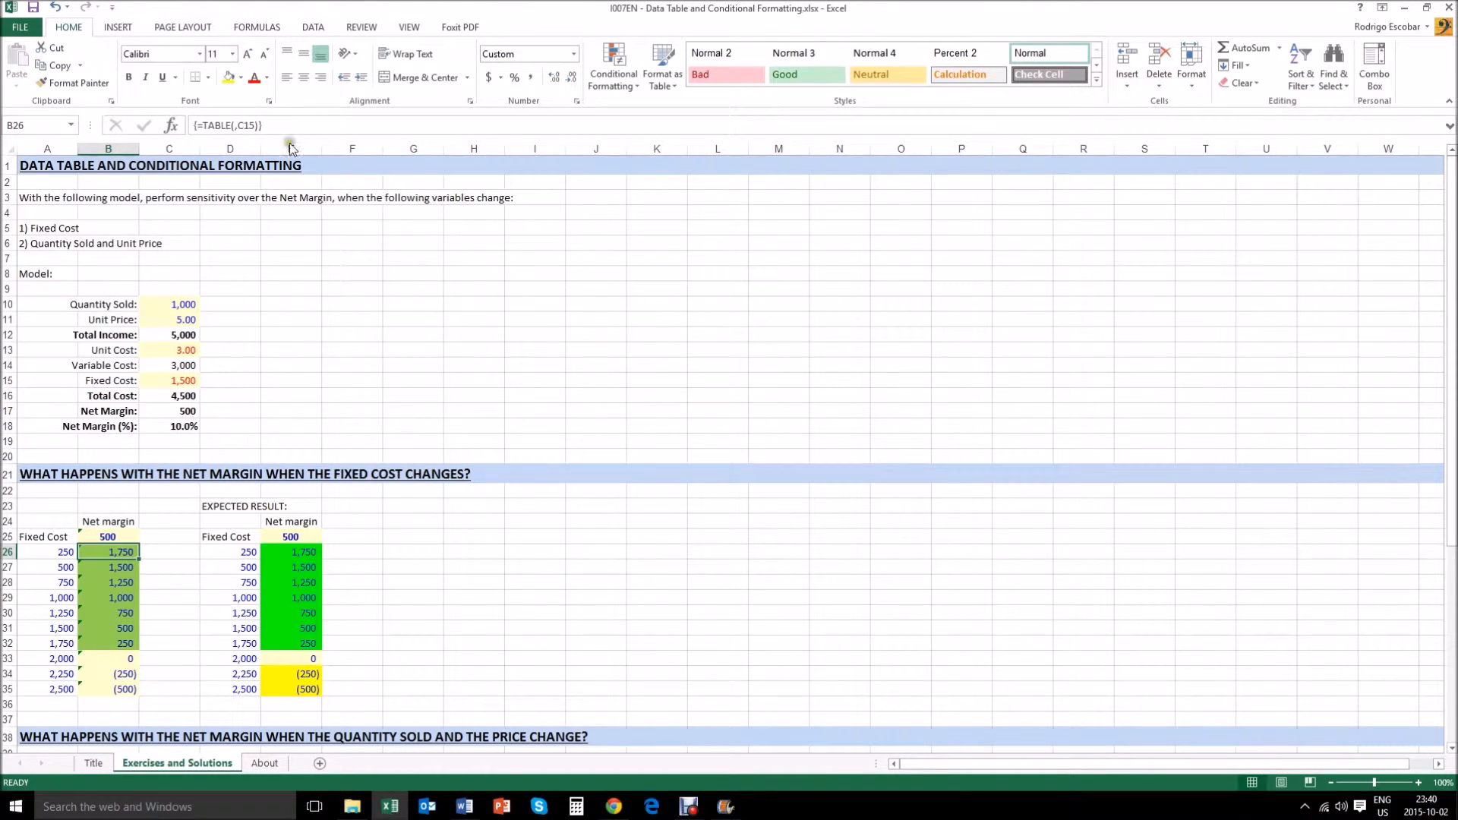
- Copy the formatting of B26 down the Net margin results through B35 and check the negative results in B34:B35
left_click(73, 83)
left_click_drag(107, 555, 110, 687)
left_click(353, 656)
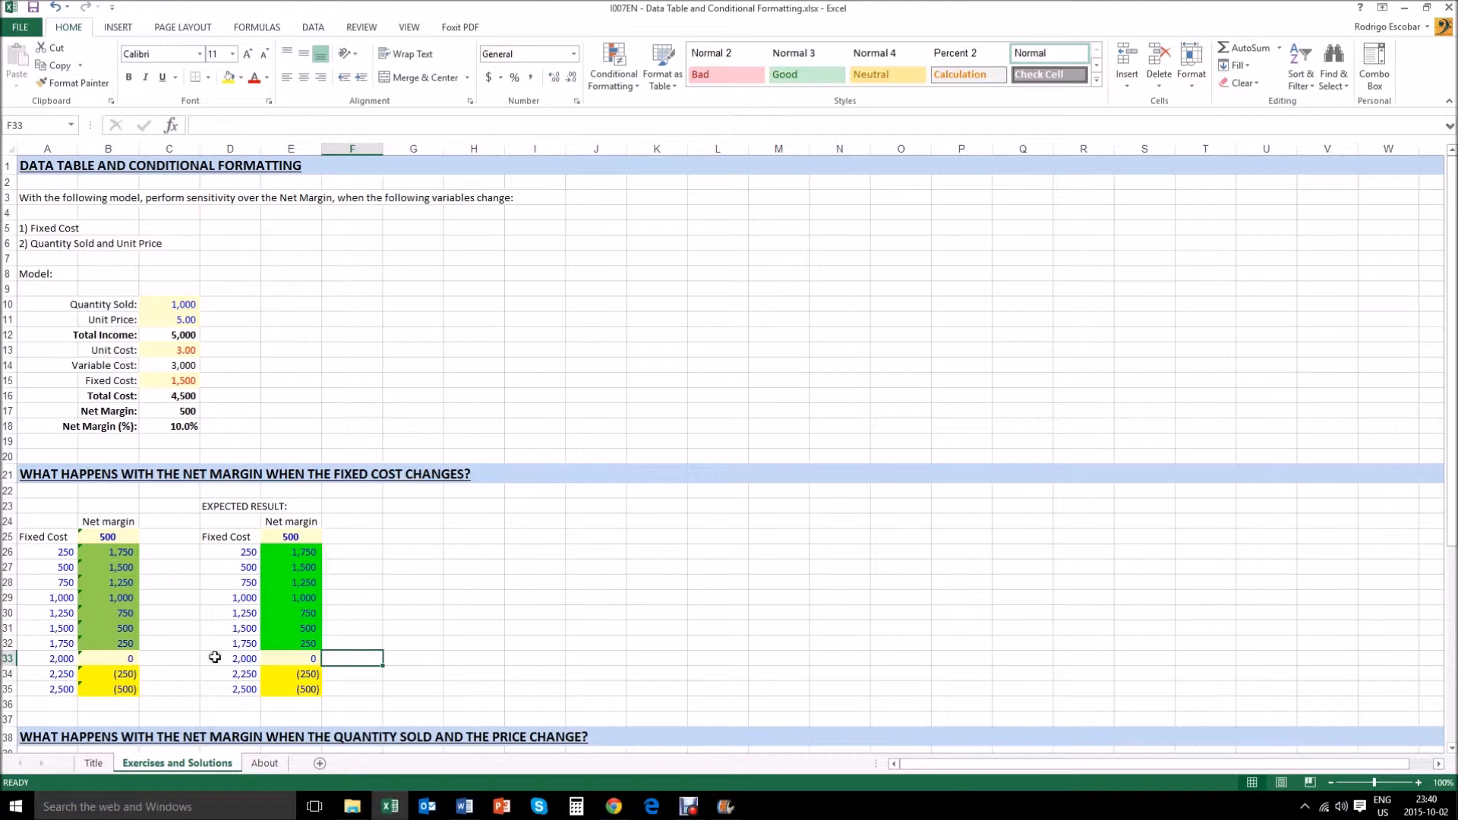
left_click_drag(117, 674, 120, 686)
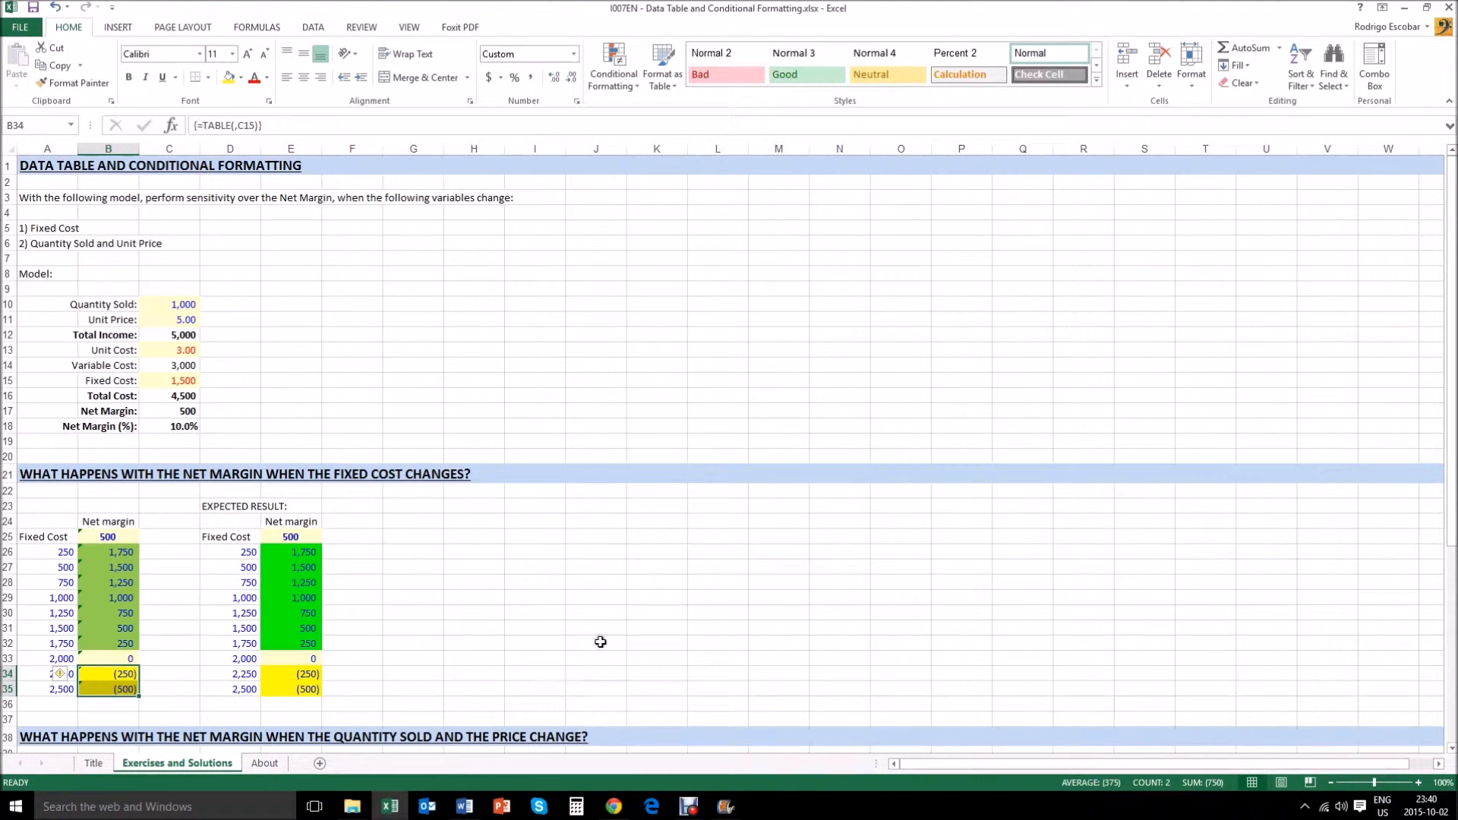
- Examine the unit prices in row 42 and the quantities sold in column B of the empty two-variable table
scroll(596, 646, "down", 6)
scroll(599, 644, "down", 3)
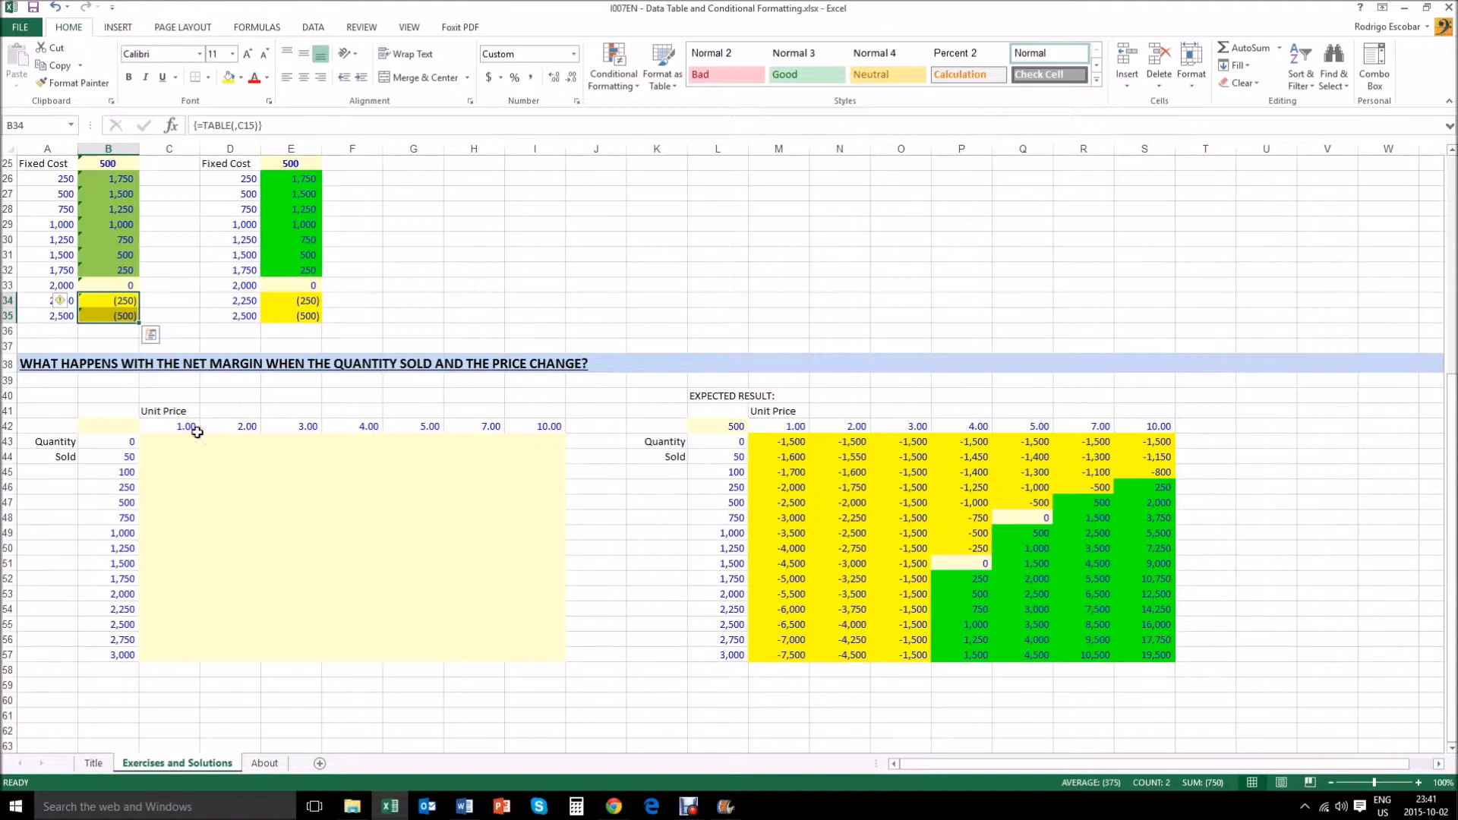
left_click(186, 426)
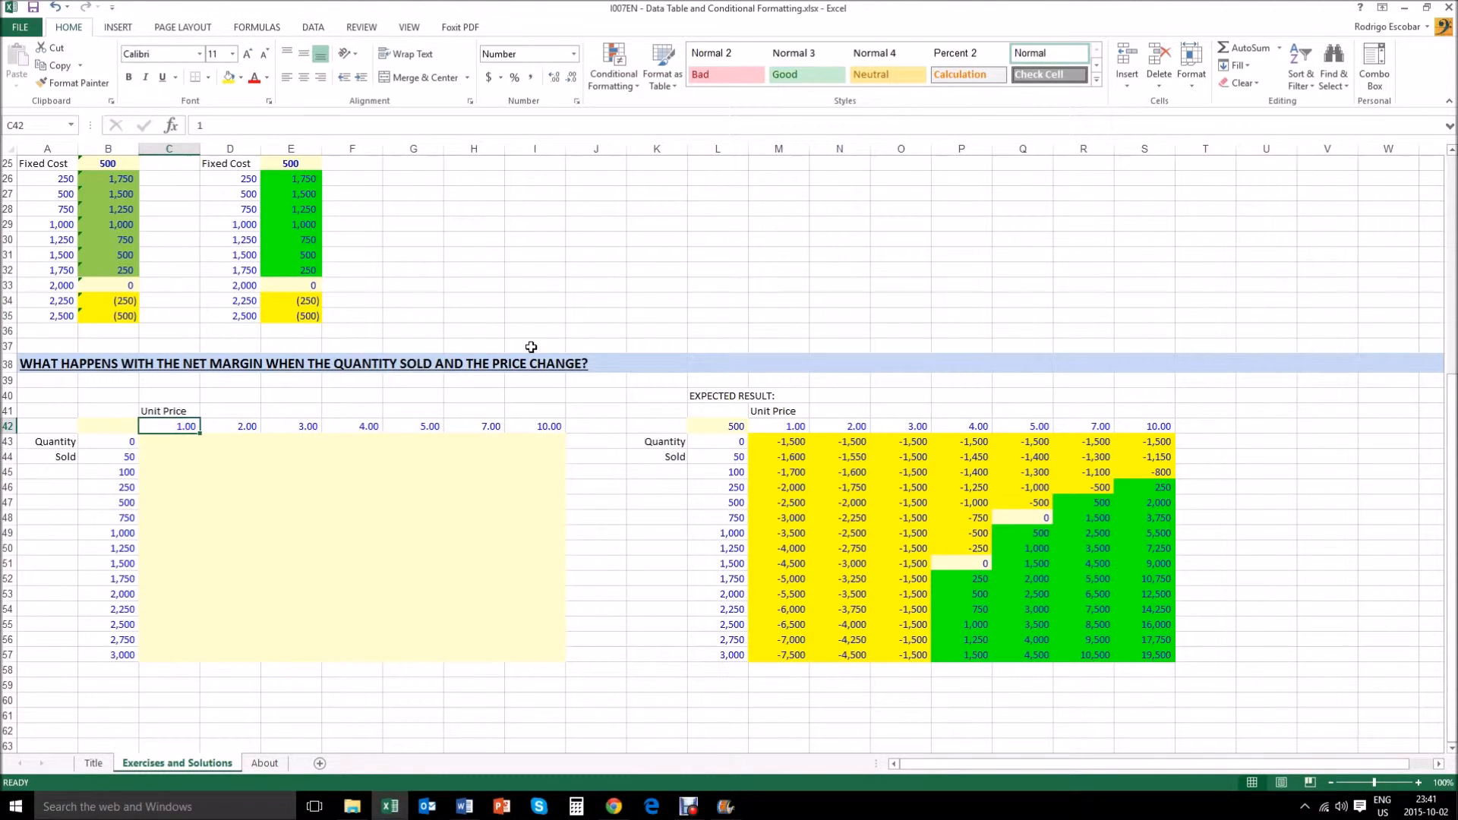
key("Right")
key("Right")
key("Right")
key("Right")
key("Right")
key("Right")
key("Right")
key("Left")
key("Home")
key("Down")
key("Down")
key("Up")
key("Right")
key("Down")
key("Down")
key("Down")
key("Down")
key("Down")
key("Down")
key("Down")
key("Down")
key("Down")
key("Down")
key("Down")
key("Down")
key("Down")
key("Down")
key("Down")
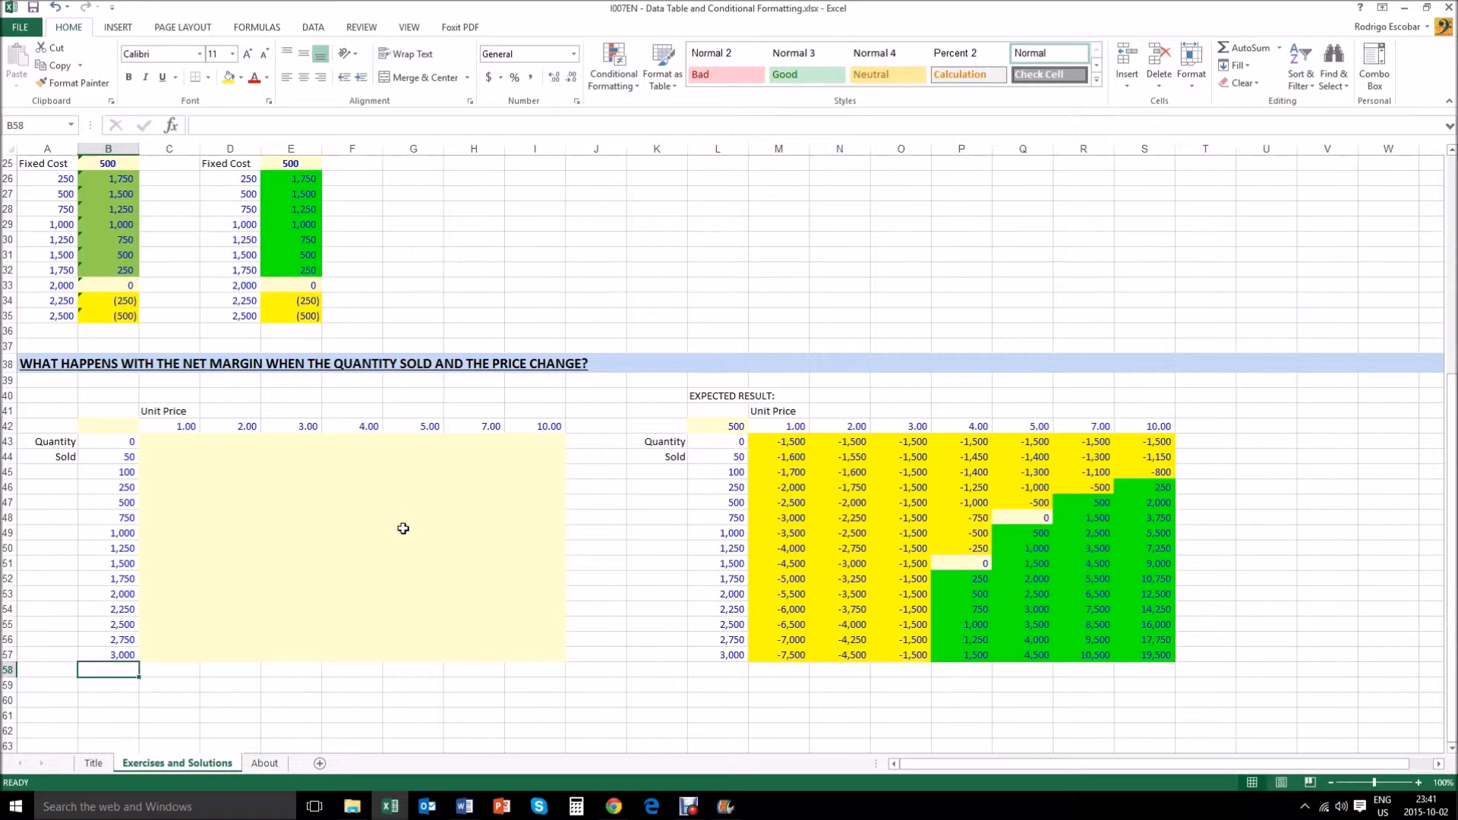
- Link the two-variable table's corner cell B42 to the model's Net Margin in C17
left_click(108, 426)
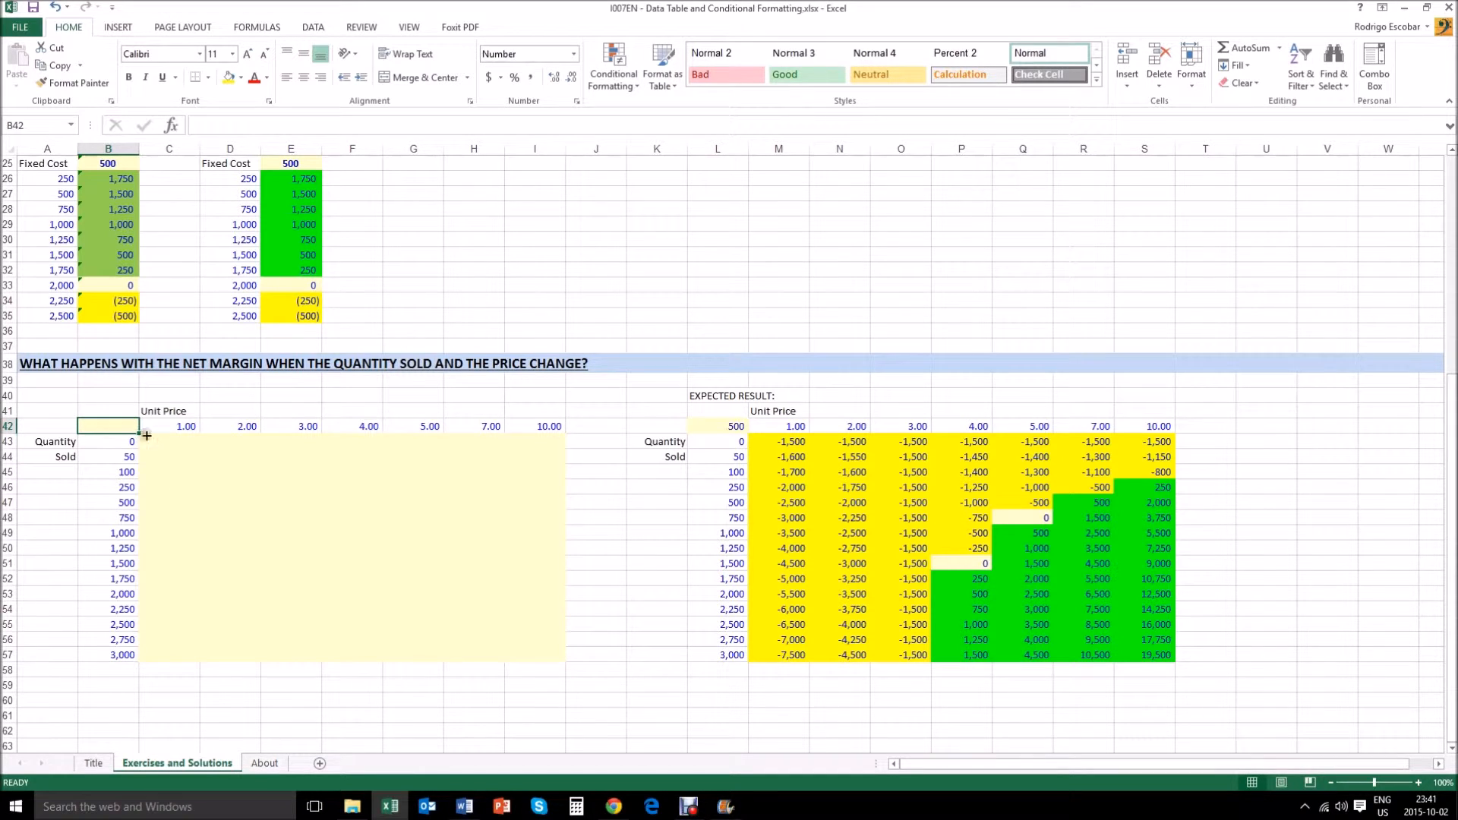
type("+")
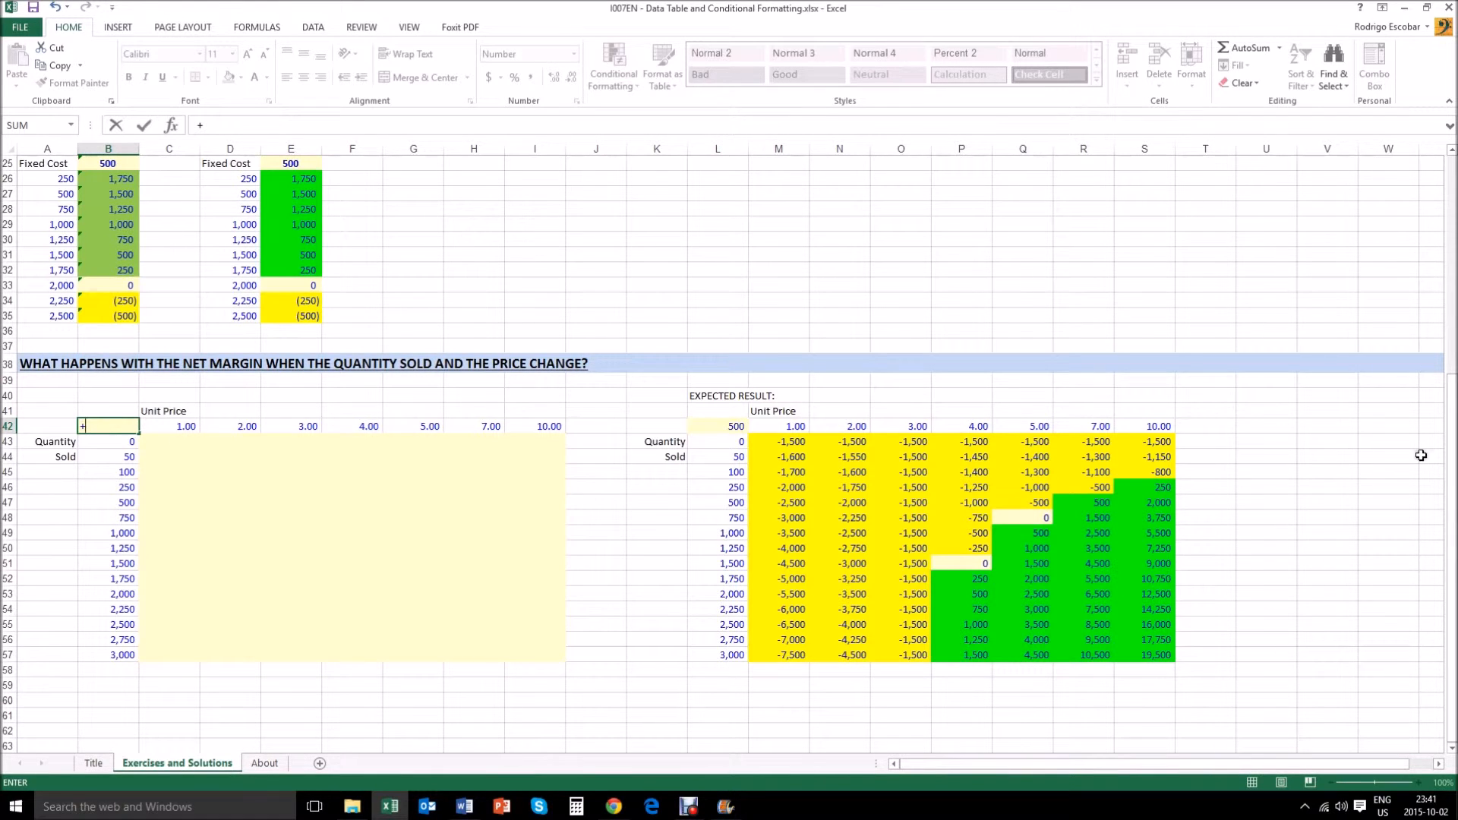
left_click_drag(1448, 449, 1452, 239)
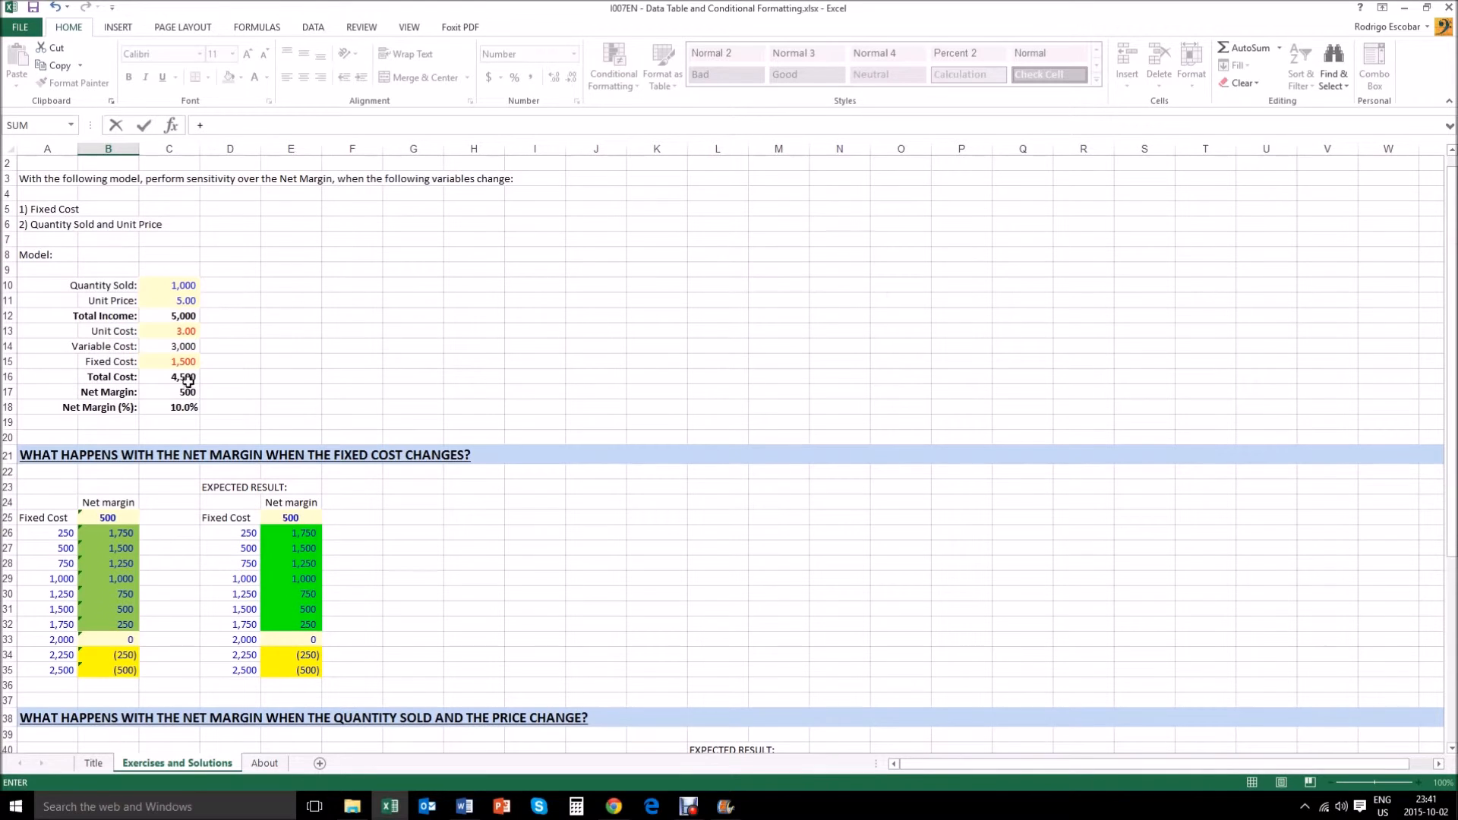
left_click(161, 391)
key("Return")
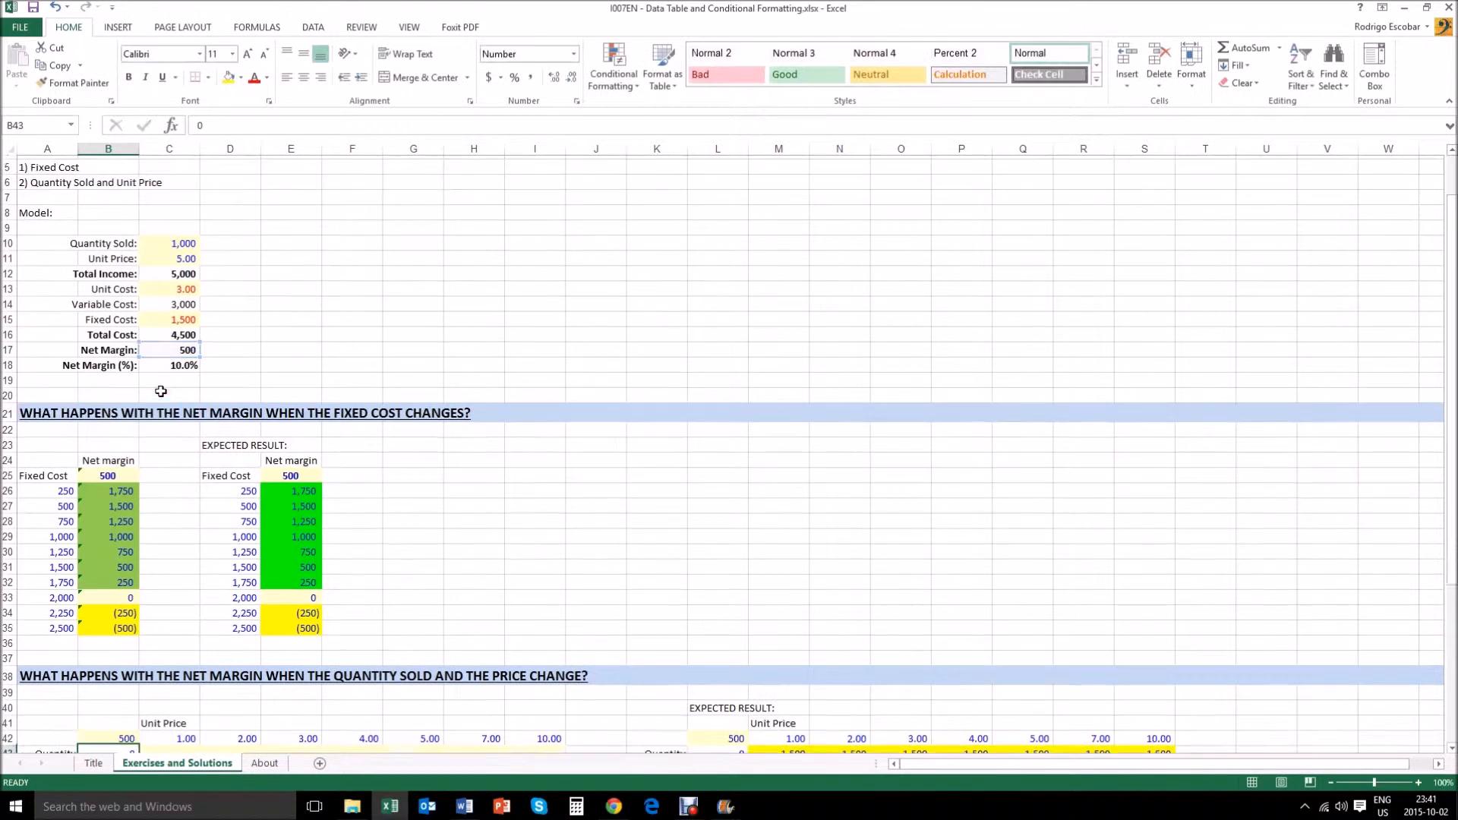
- Start a what-if data table on B42:I57 with the model's Unit Price in C11 as its row input cell
key("Down")
key("Down")
key("Down")
key("Down")
key("Down")
key("Down")
key("Down")
key("Down")
key("Down")
key("Down")
key("Down")
key("Down")
key("Down")
key("Down")
key("Down")
key("Down")
key("Down")
key("Down")
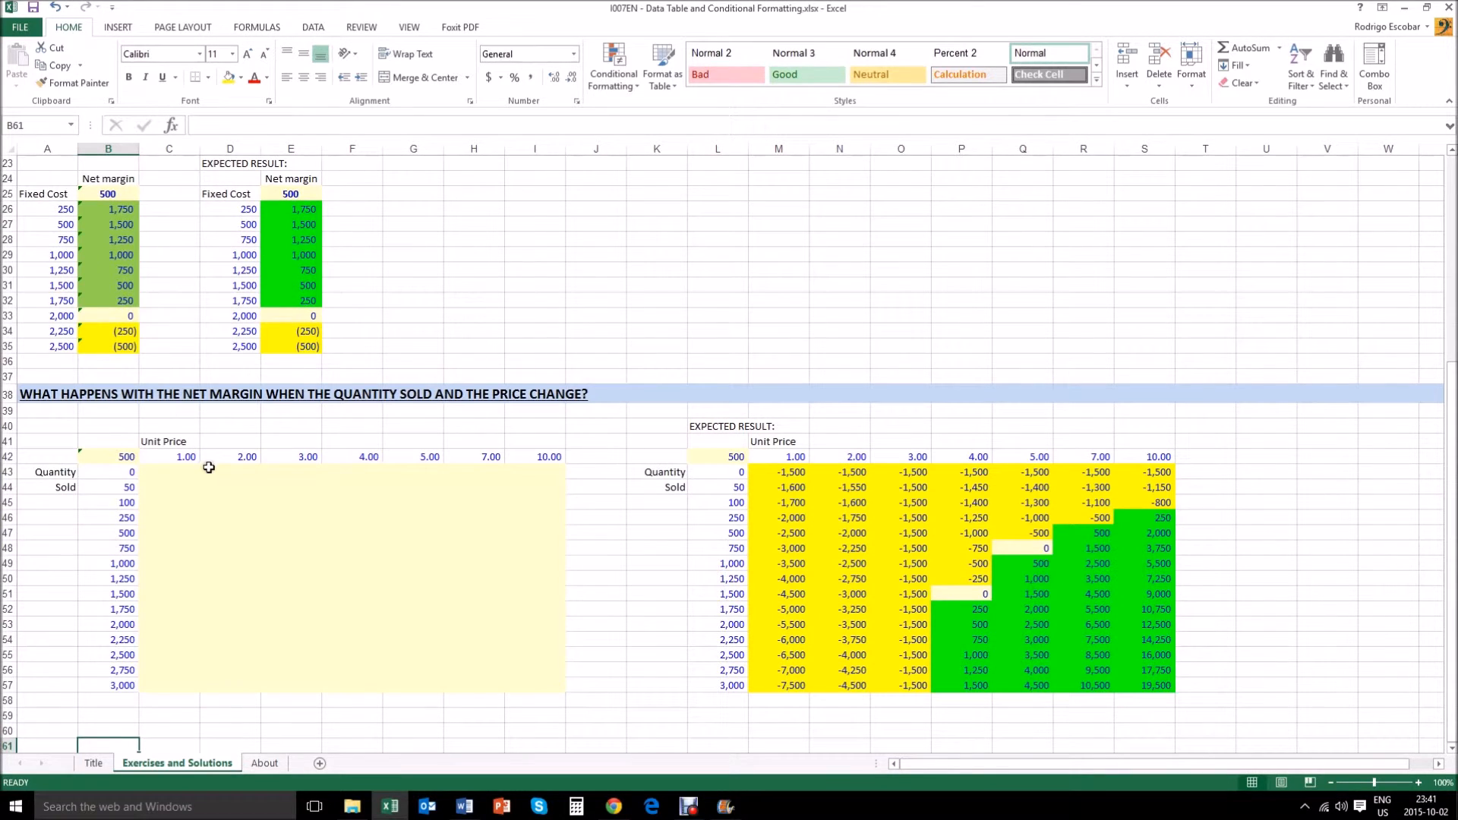
left_click_drag(110, 458, 535, 682)
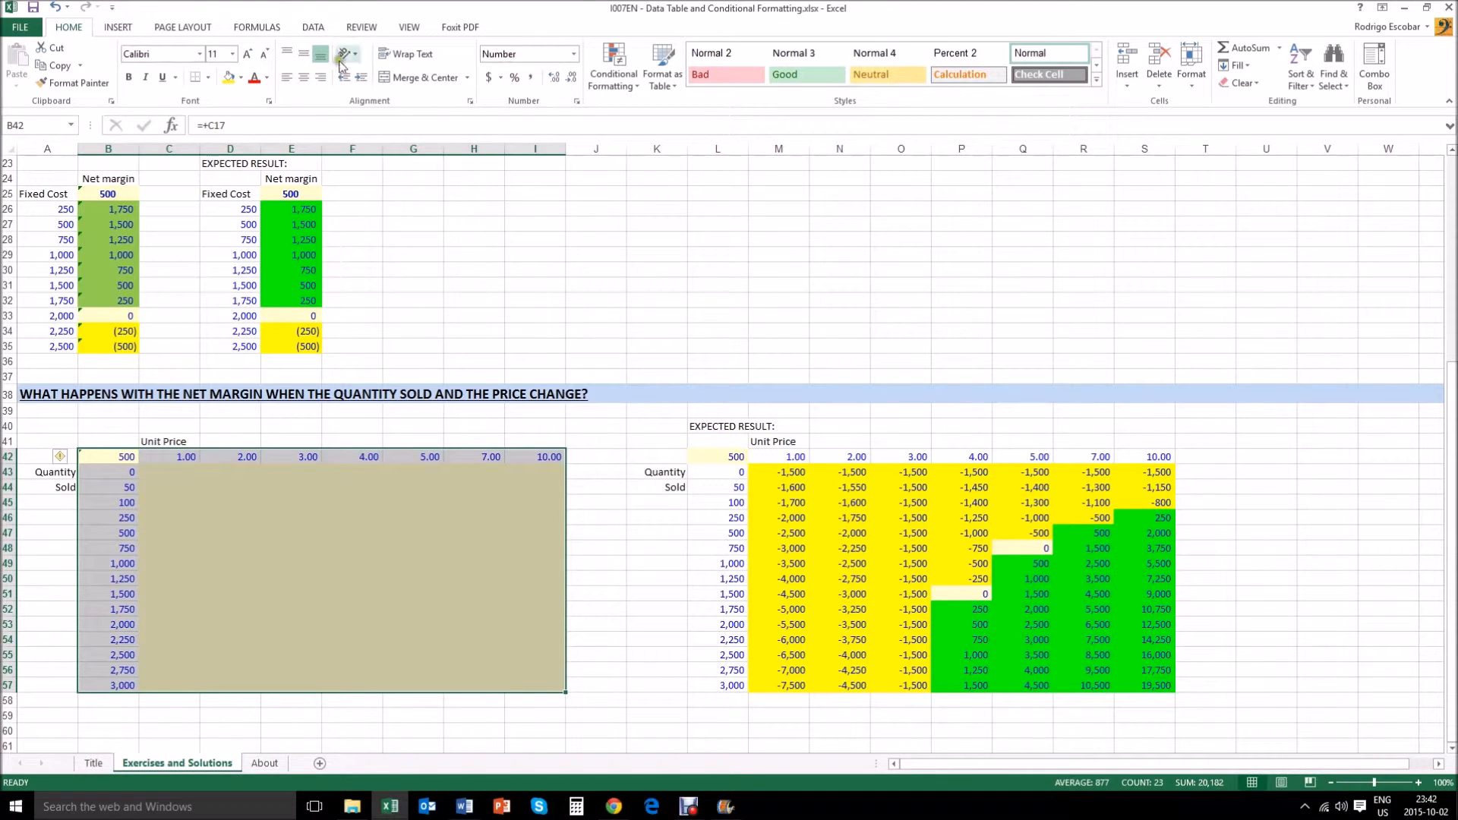
left_click(314, 28)
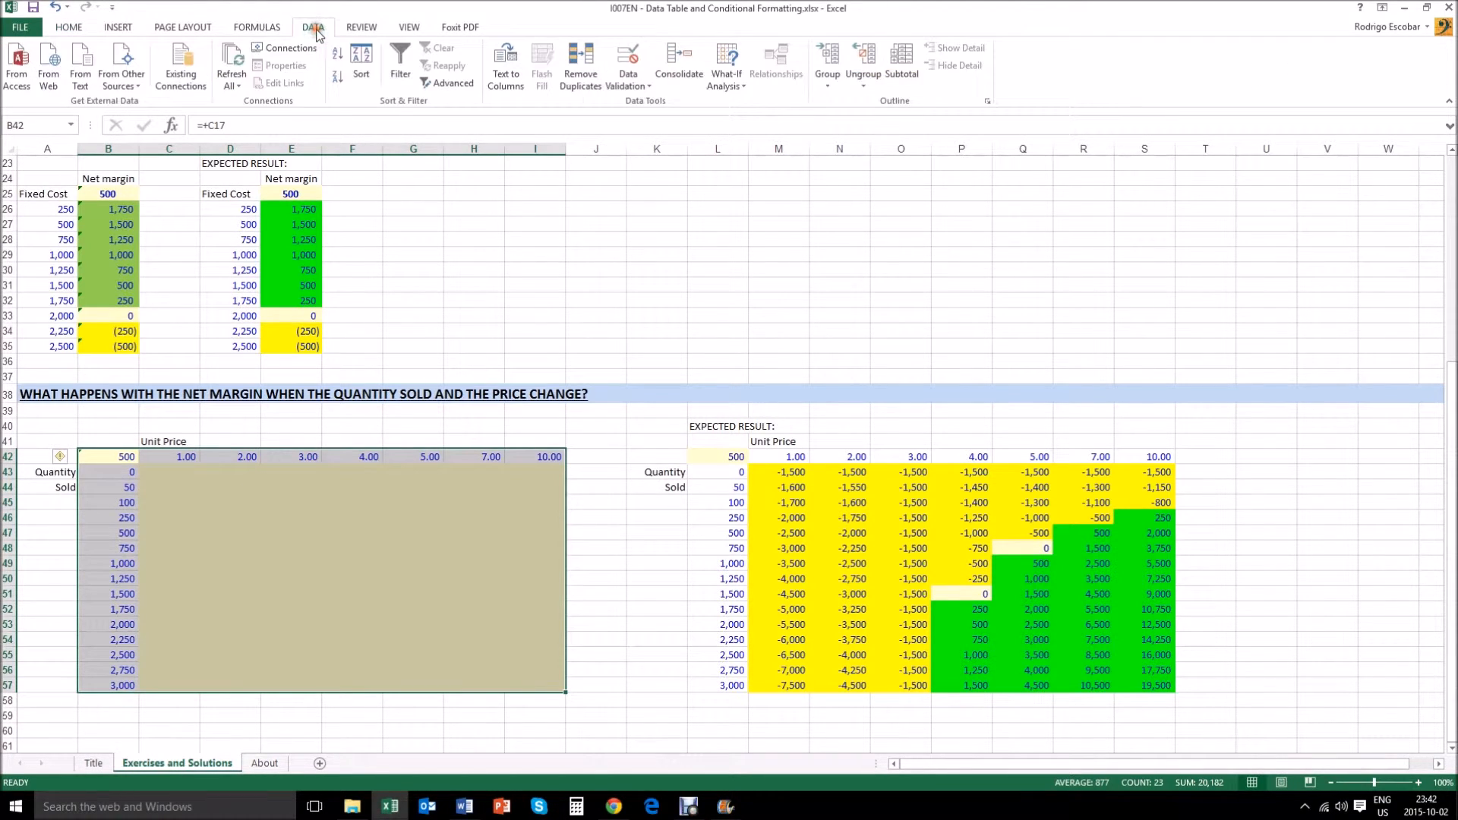
left_click(740, 90)
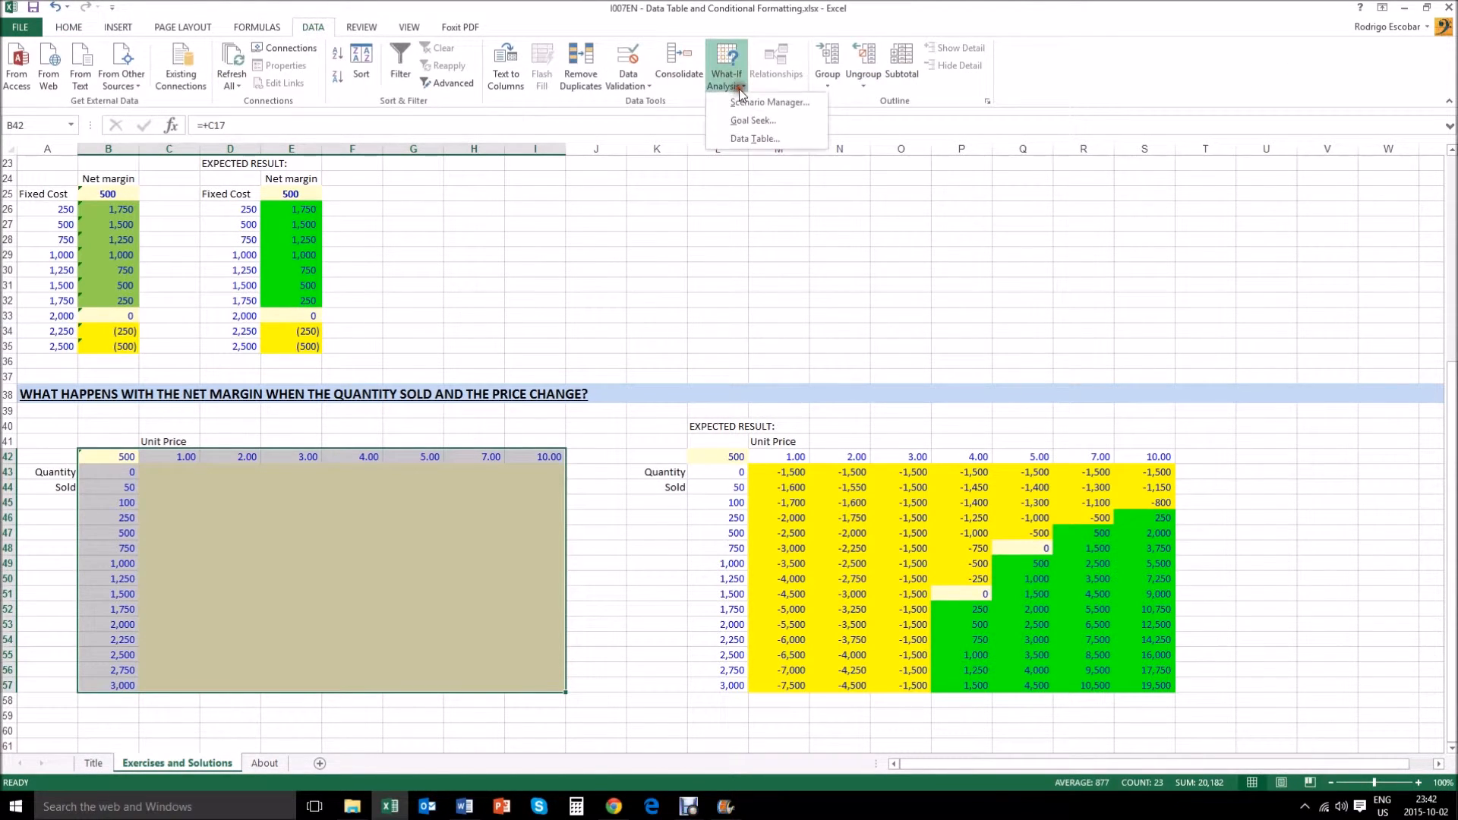
left_click(754, 139)
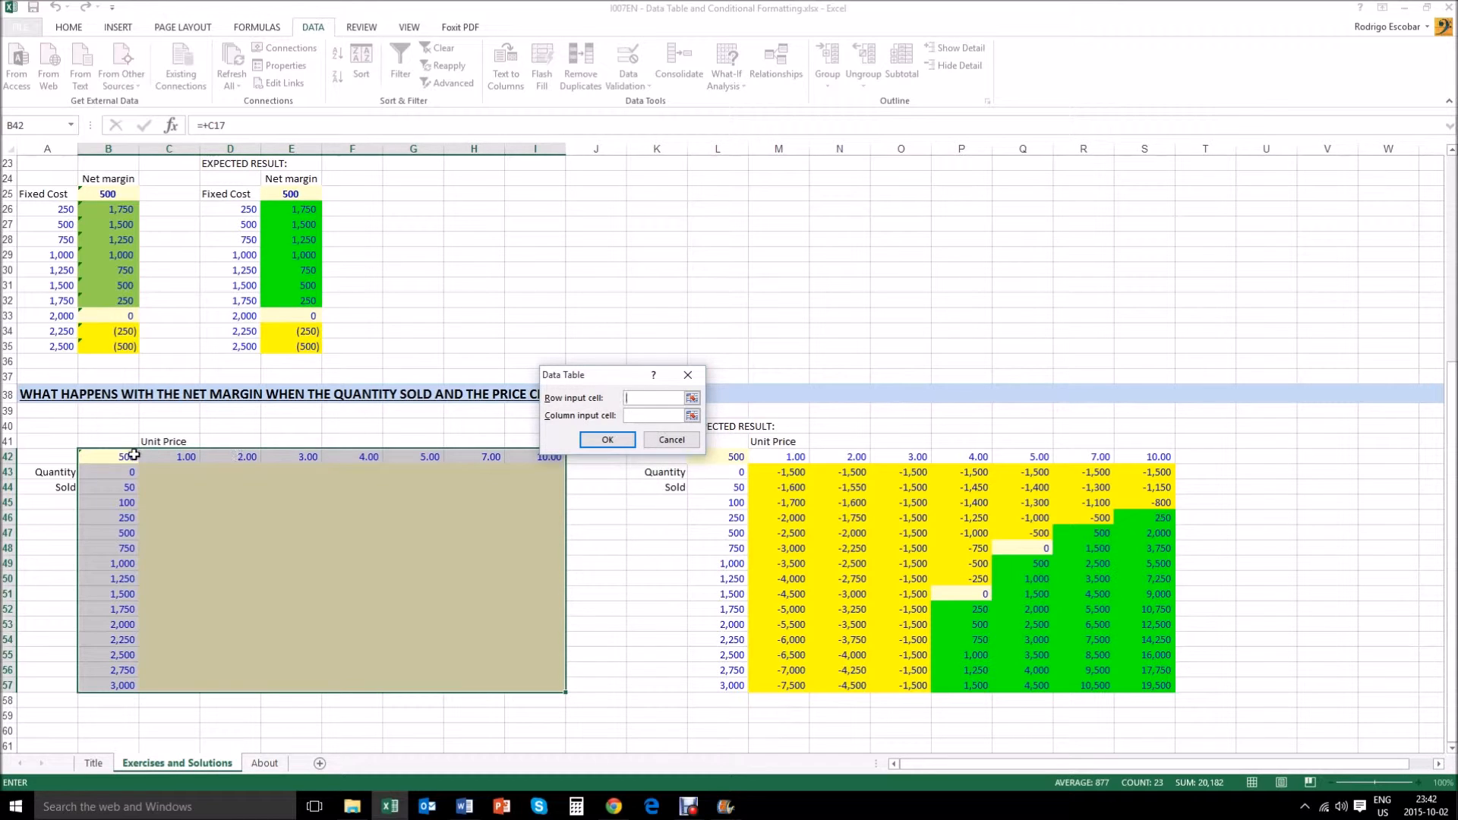
left_click(692, 398)
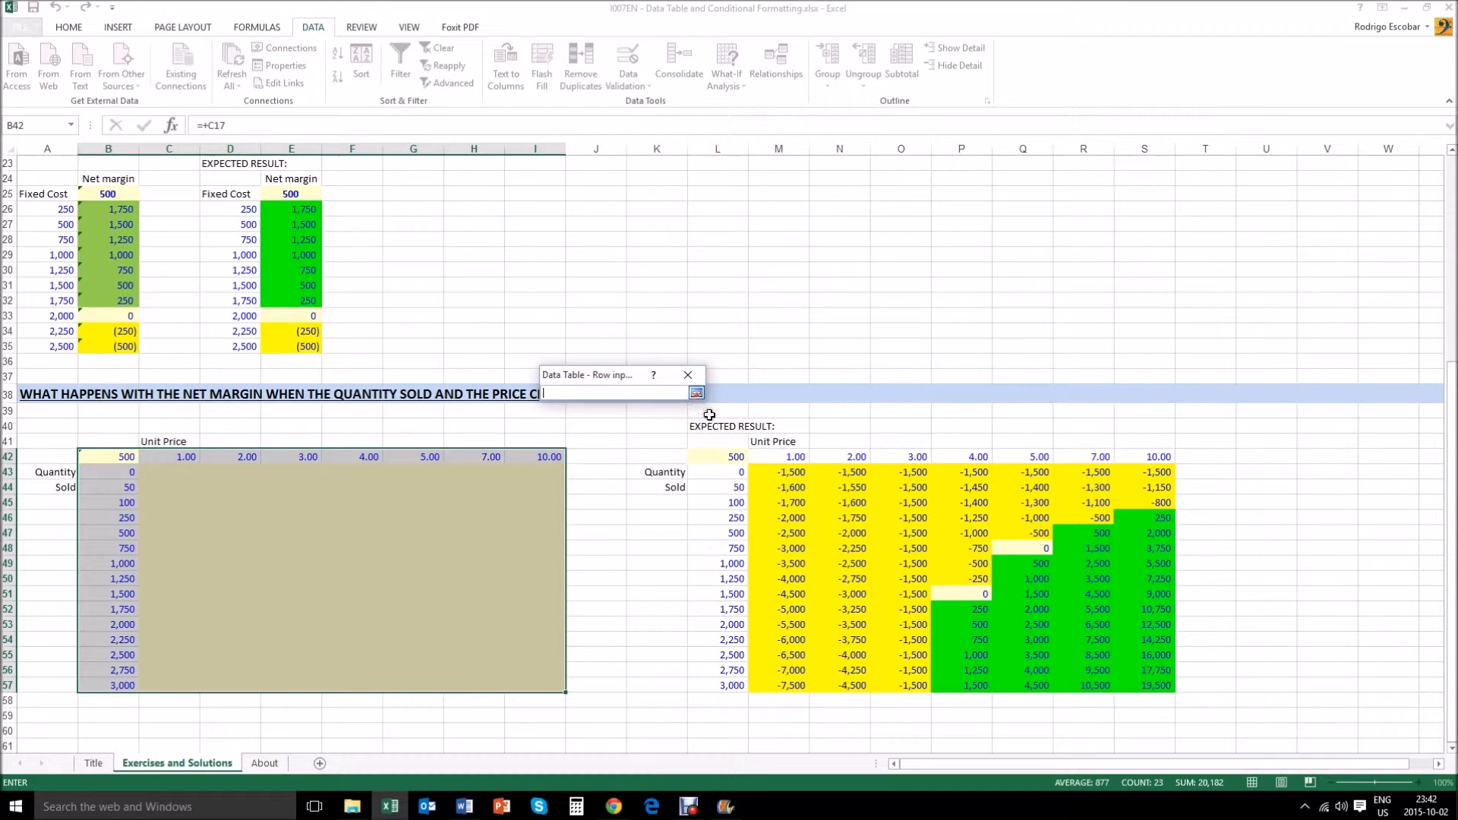
left_click_drag(1447, 414, 1451, 186)
left_click(183, 320)
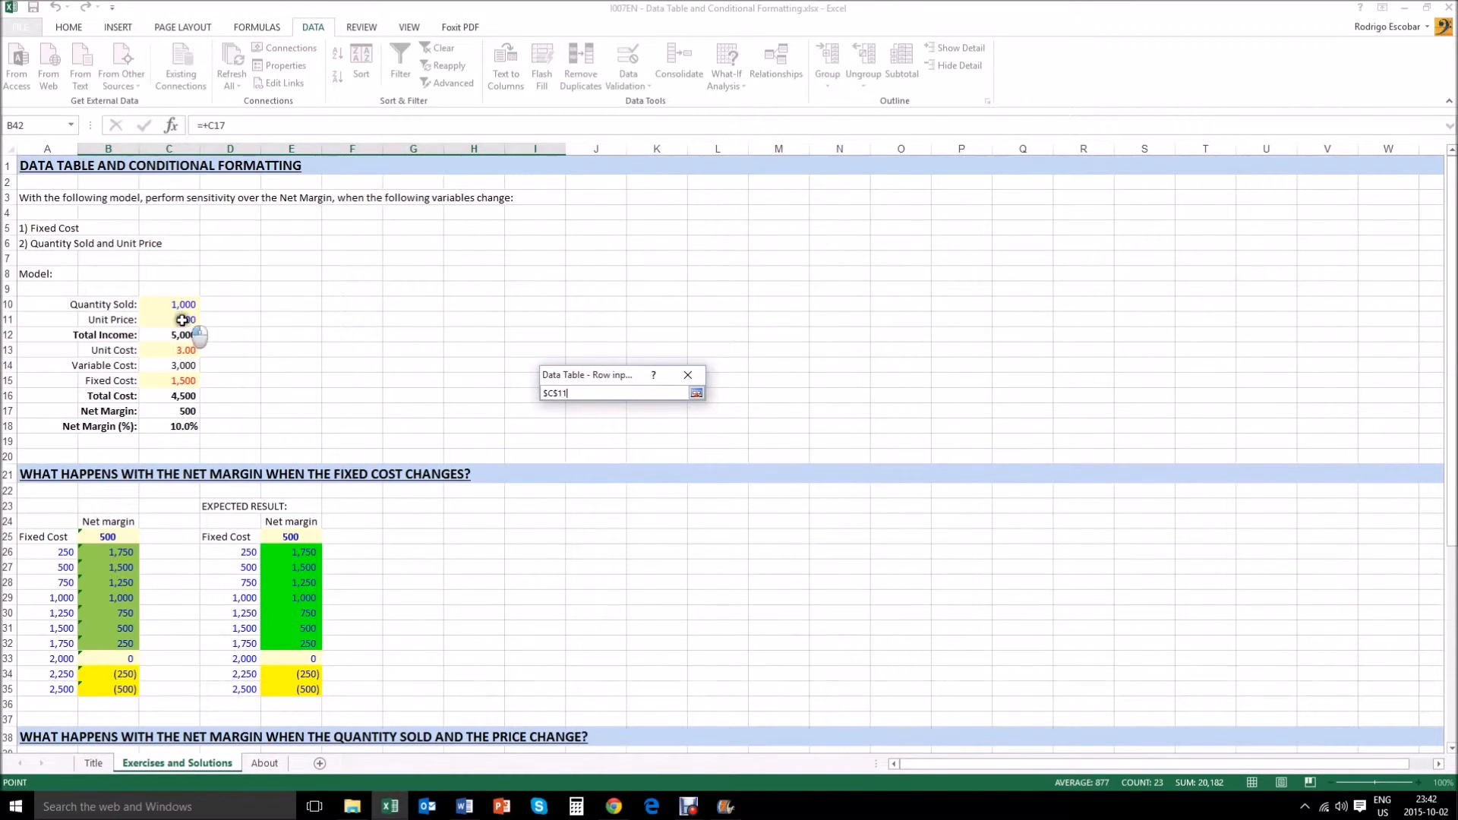
key("Return")
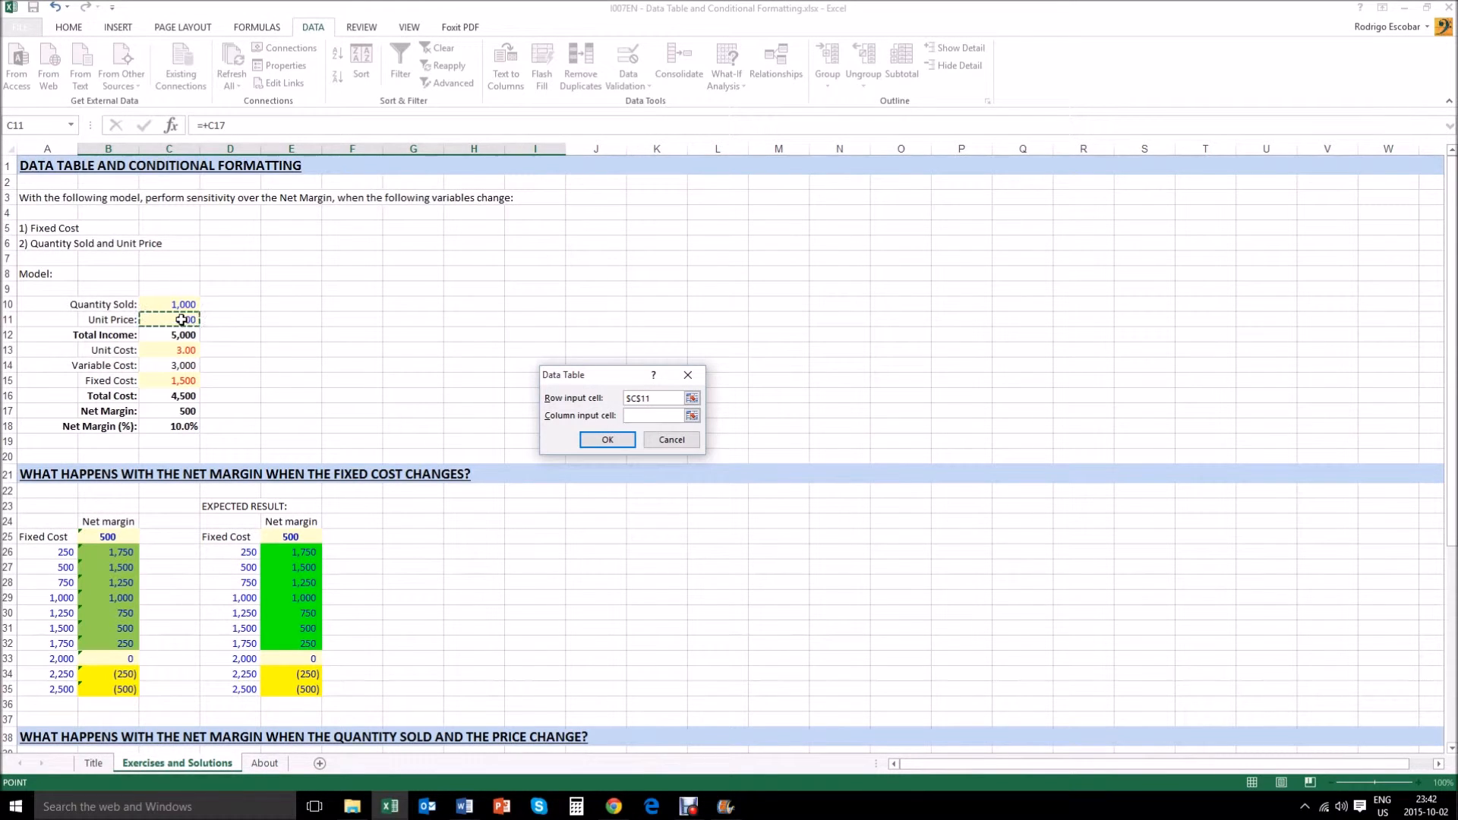
- Create the data table with Quantity Sold in C10 as its column input cell, and select the first result cell C43
left_click(691, 416)
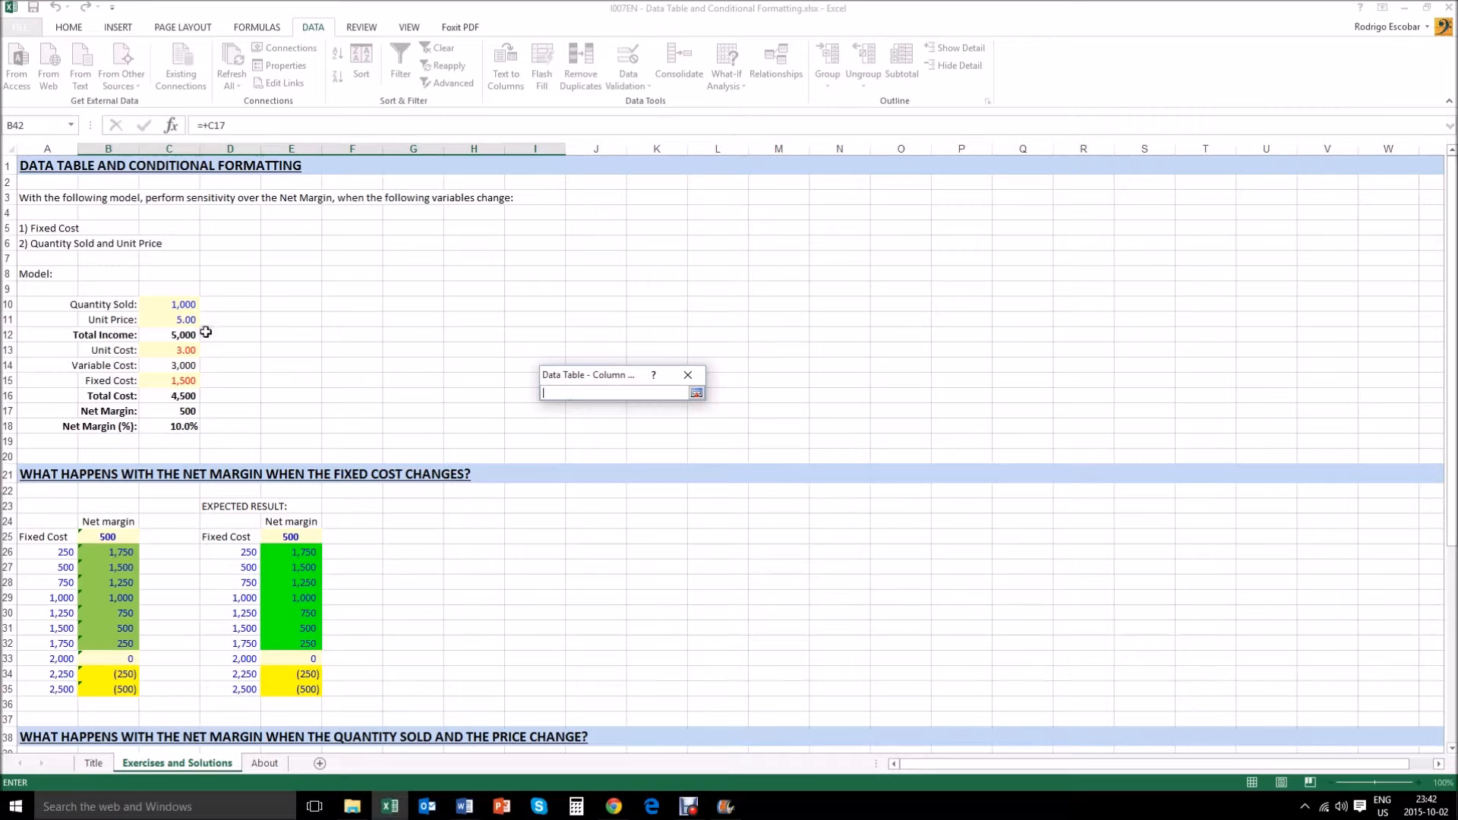
left_click(176, 304)
key("Return")
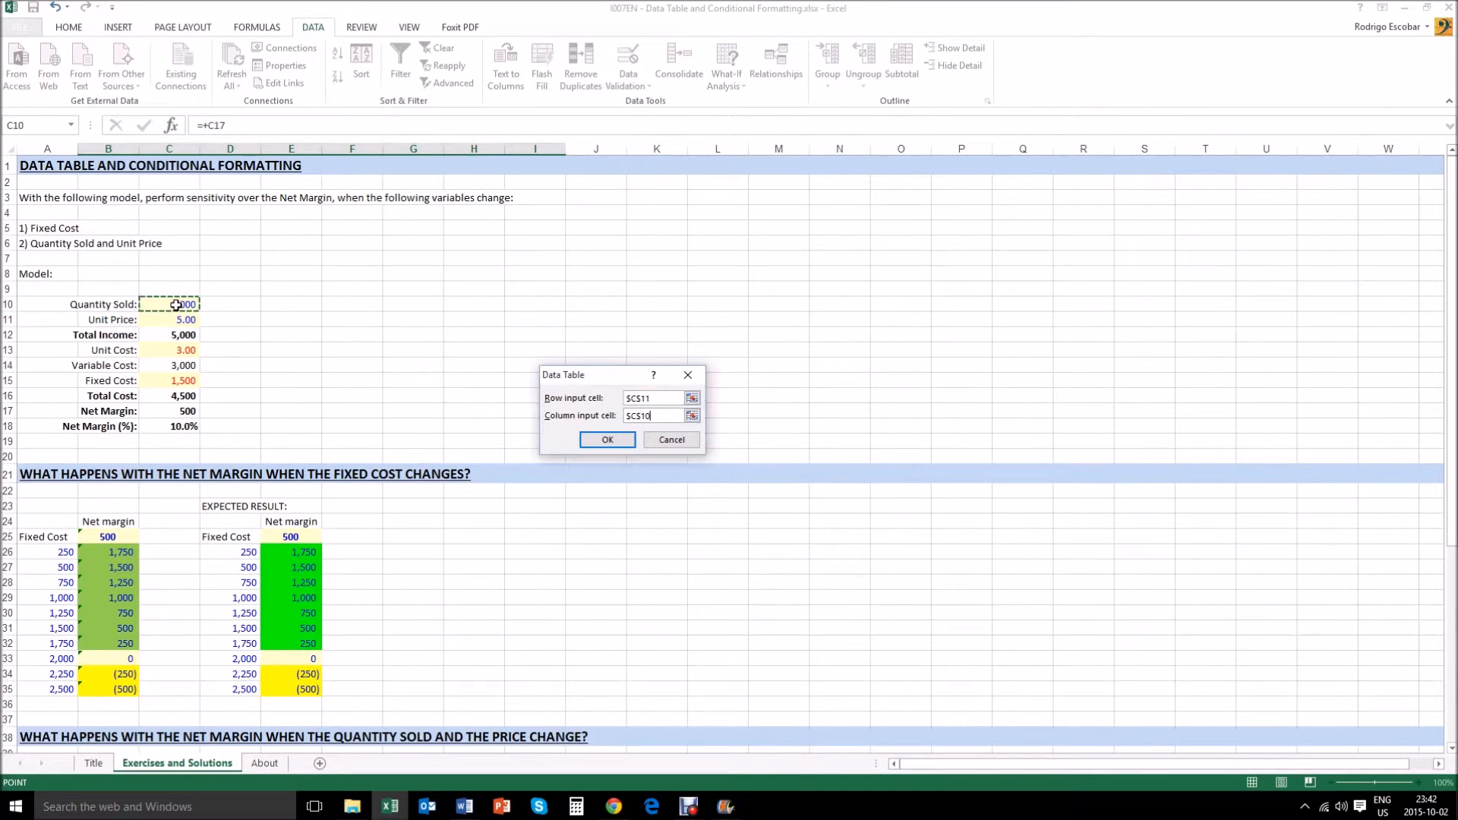
left_click(602, 442)
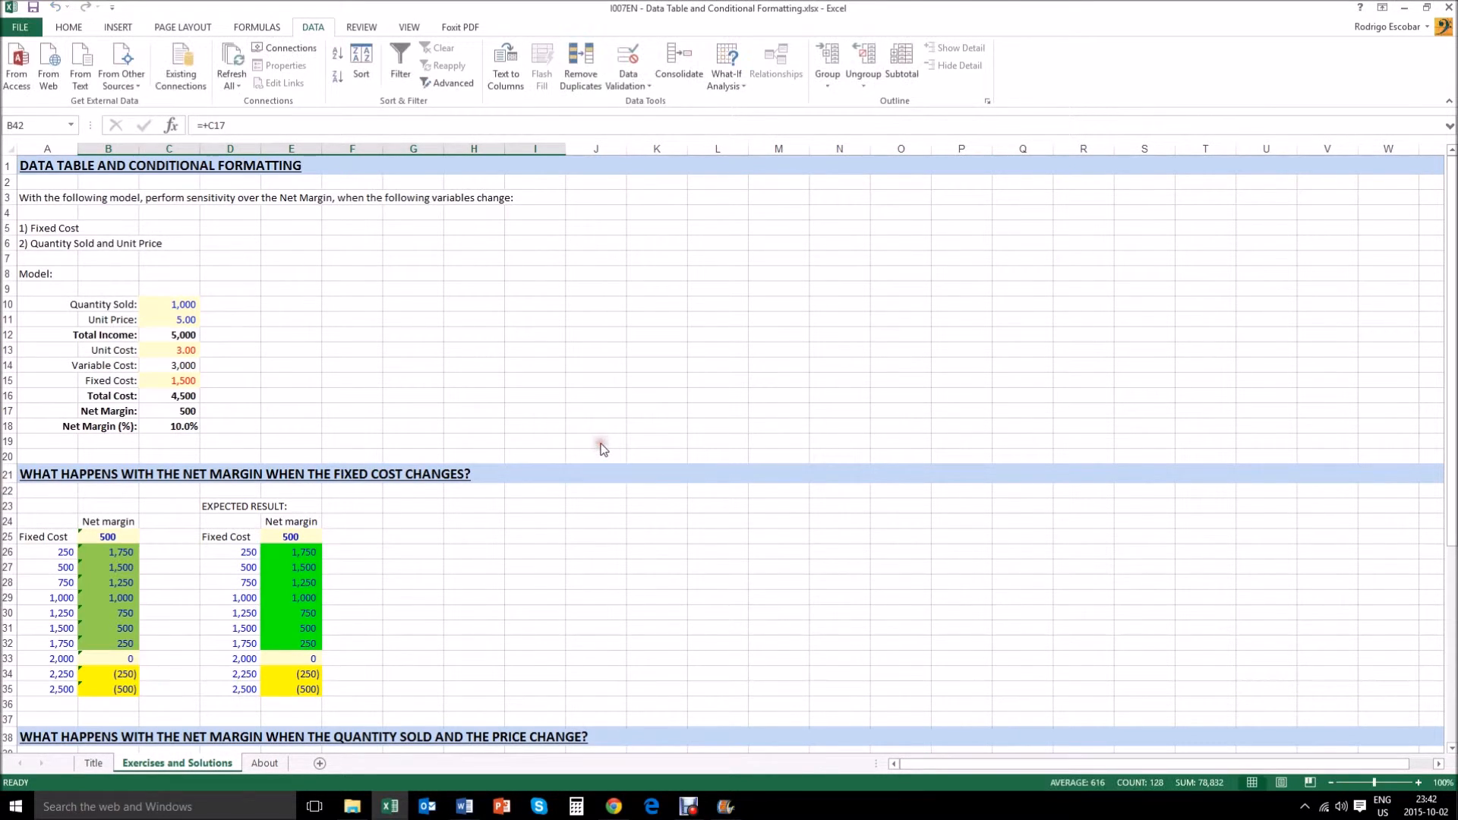
left_click_drag(1452, 281, 1452, 456)
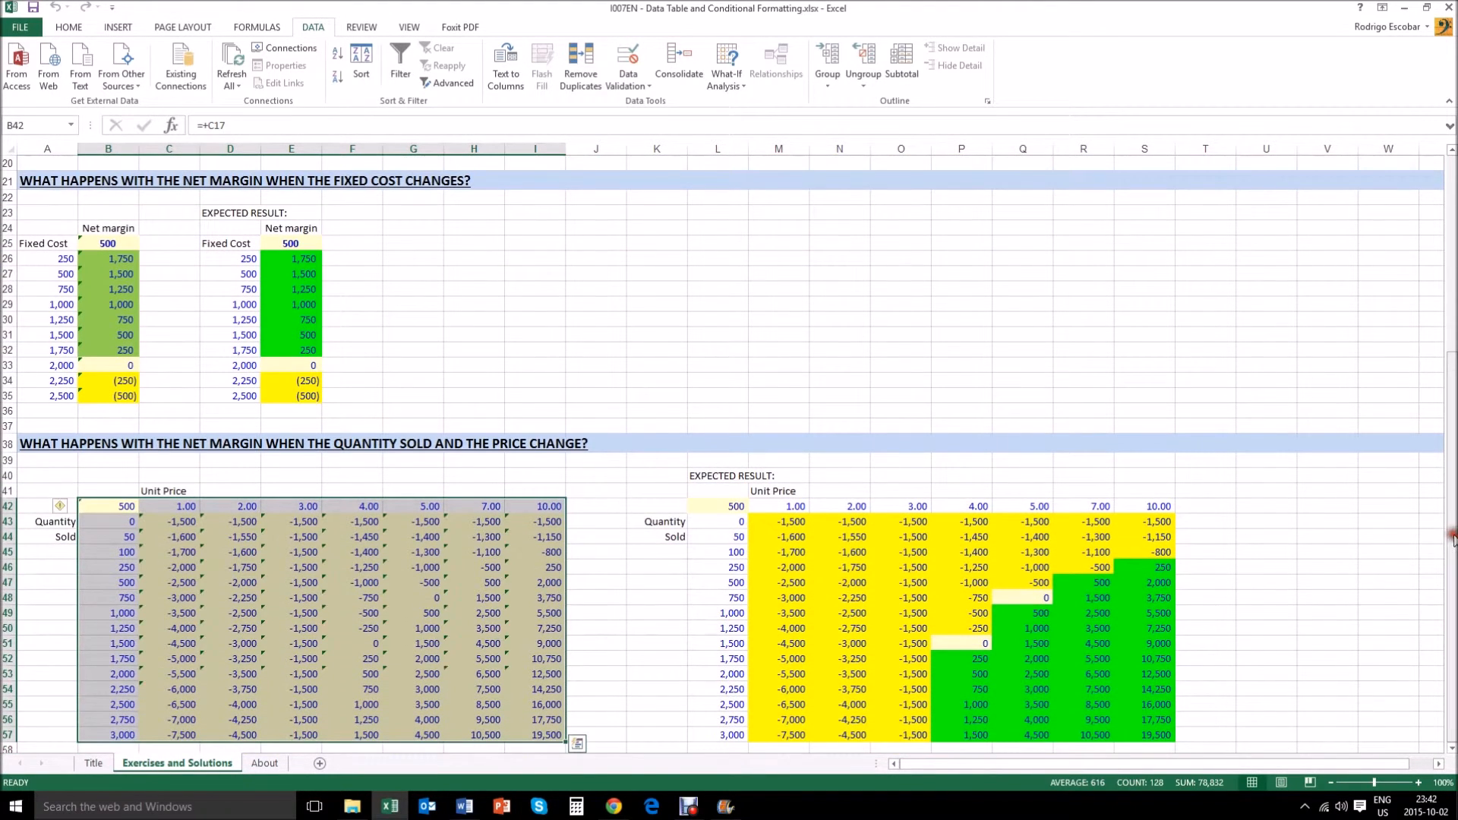
left_click(166, 523)
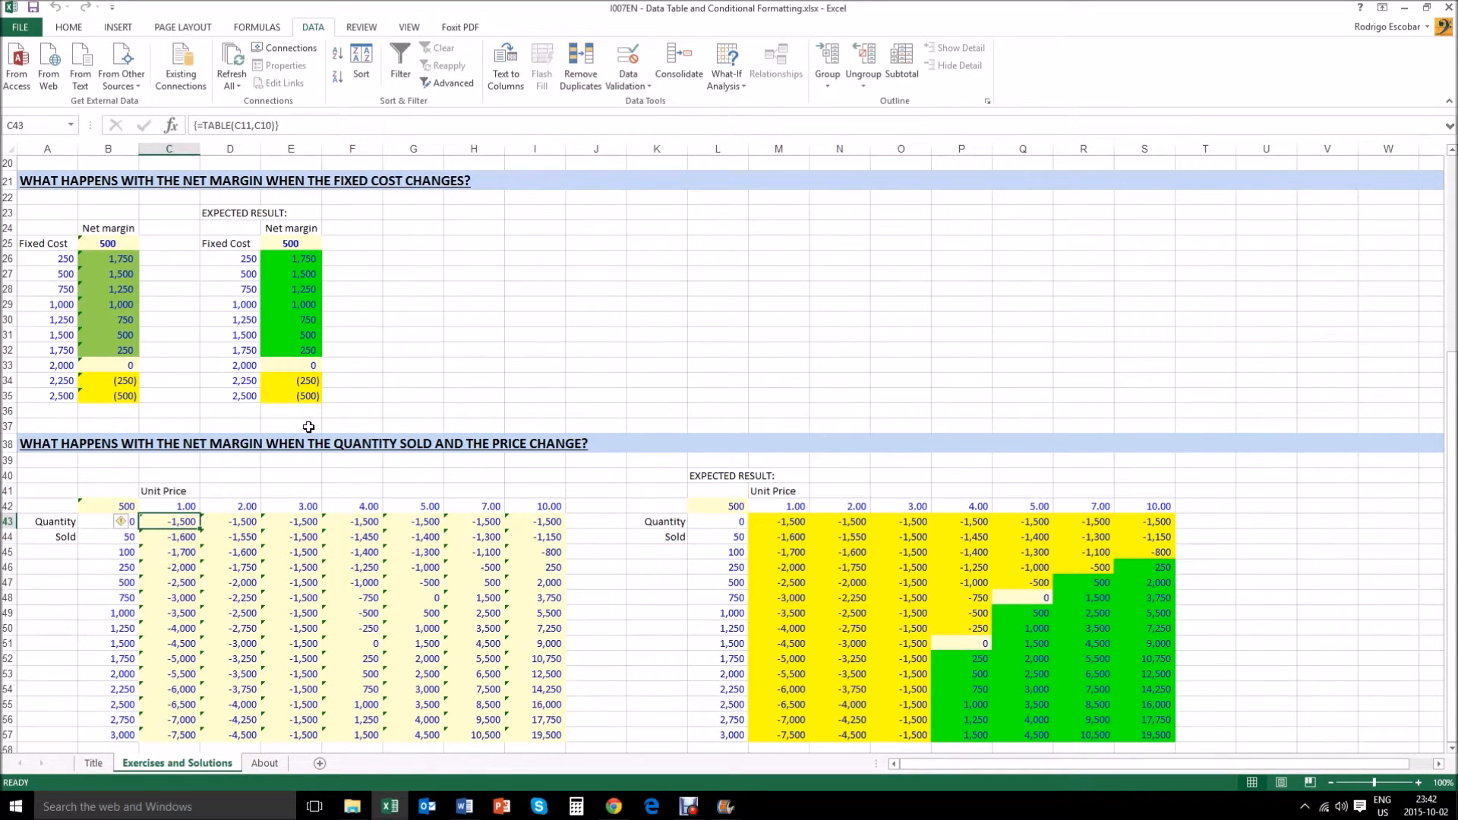
- Copy the conditional formatting of cell B26 onto the two-variable table's results C43:I57 with Format Painter, and deselect the range
left_click(105, 262)
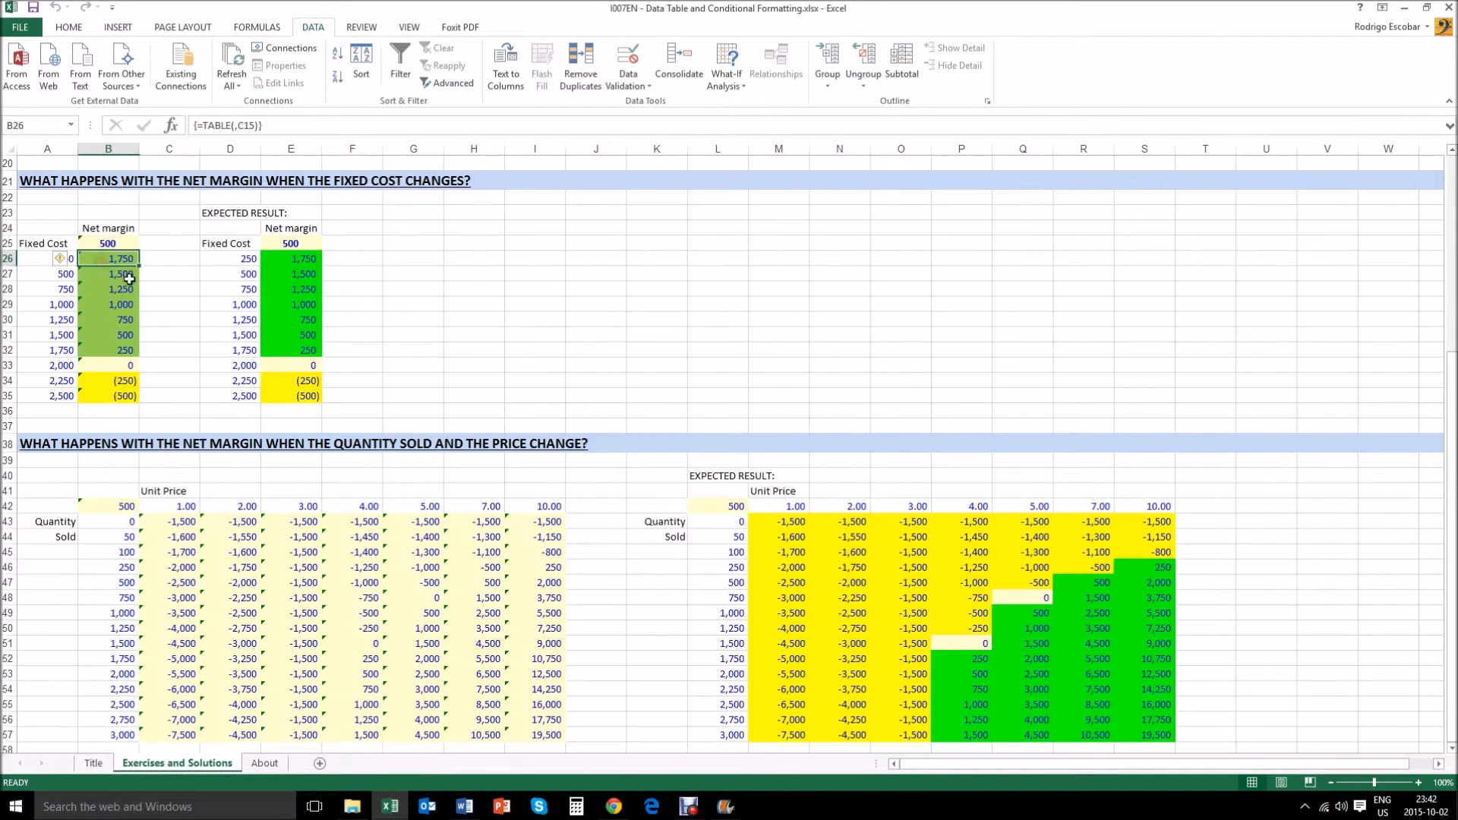
left_click(68, 26)
left_click(76, 82)
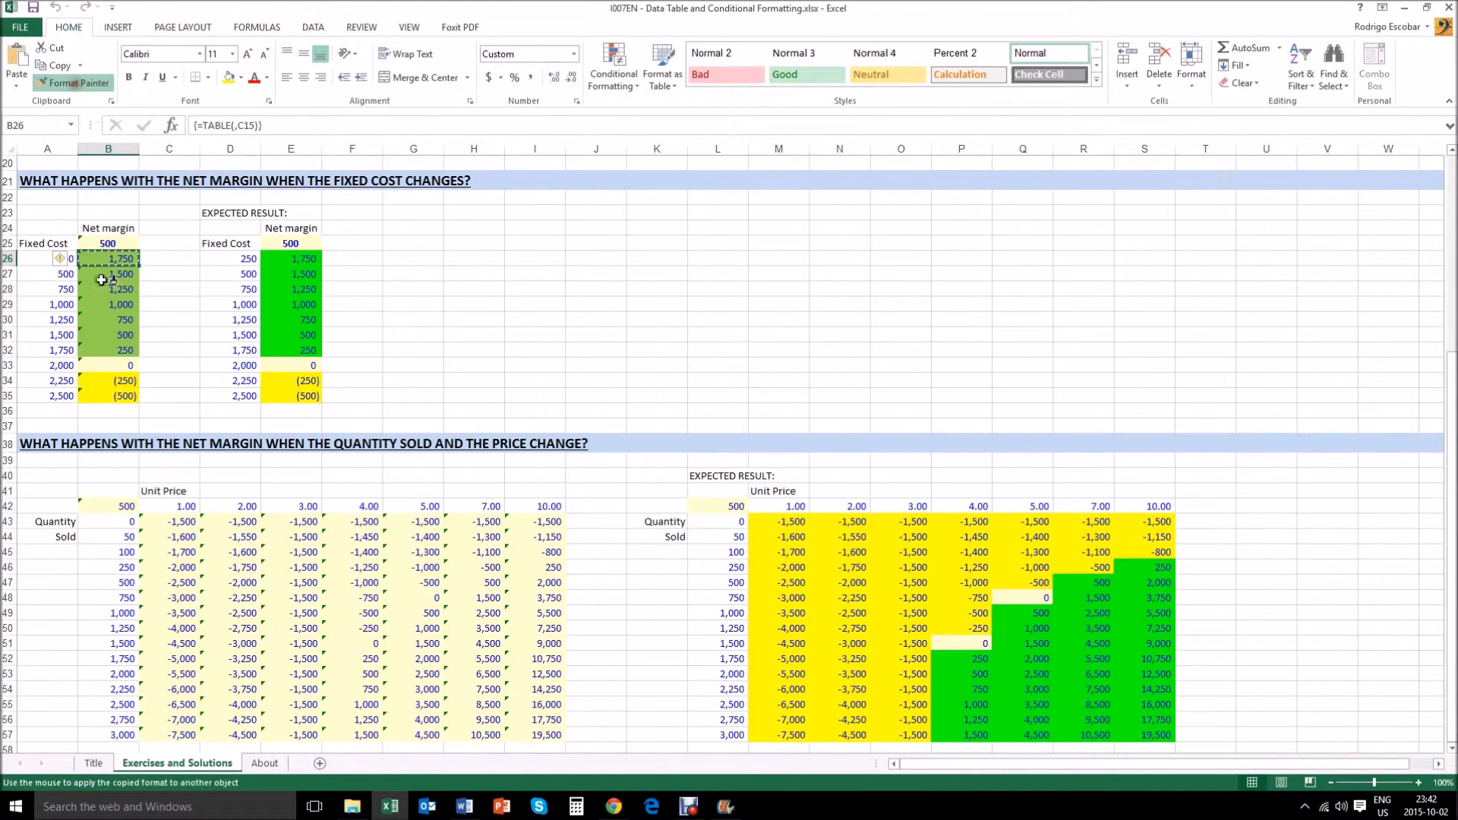
mouse_move(190, 521)
left_mouse_down()
mouse_move(243, 554)
mouse_move(501, 637)
mouse_move(548, 735)
left_mouse_up()
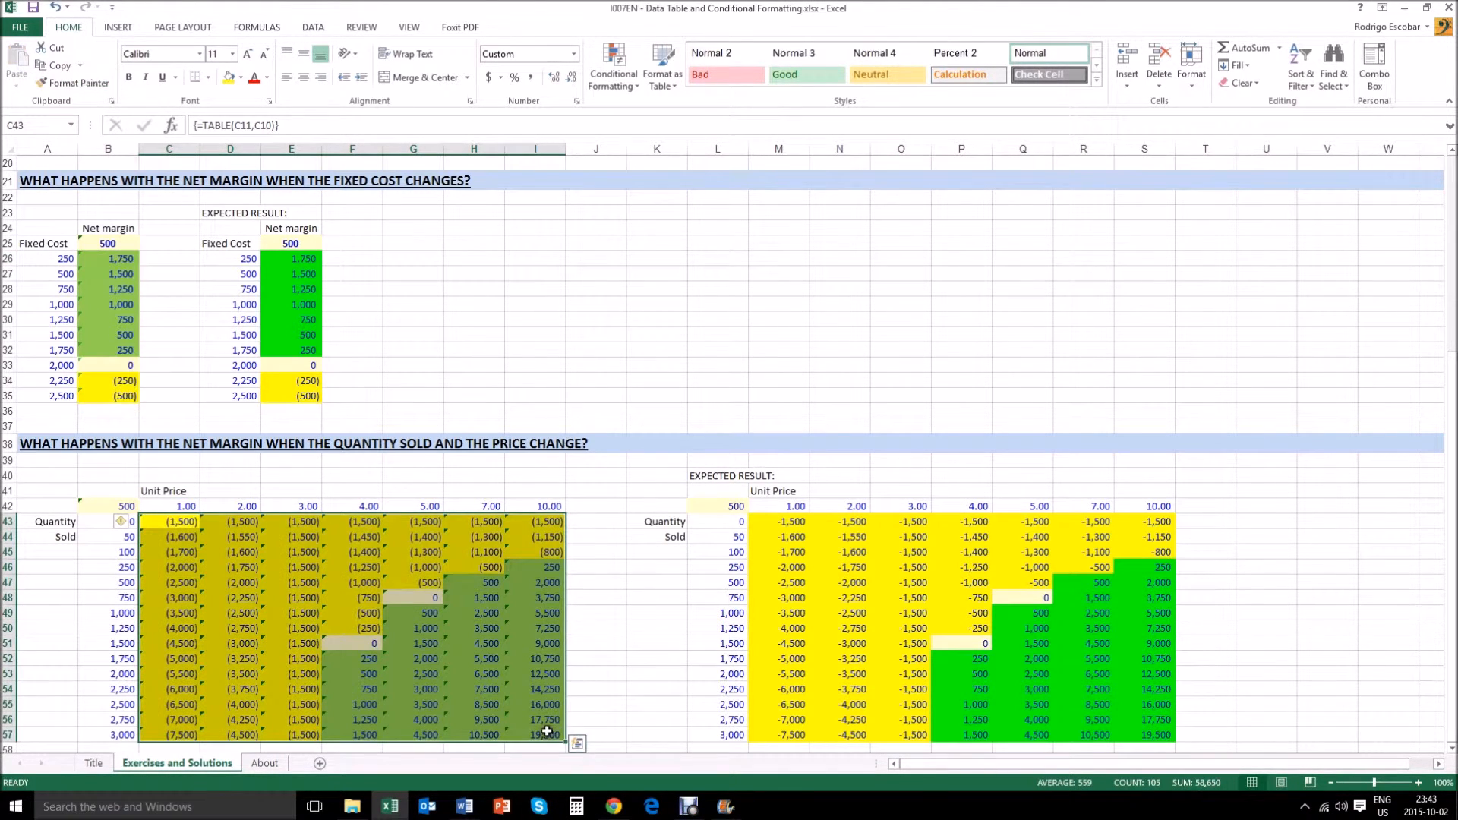
left_click(95, 487)
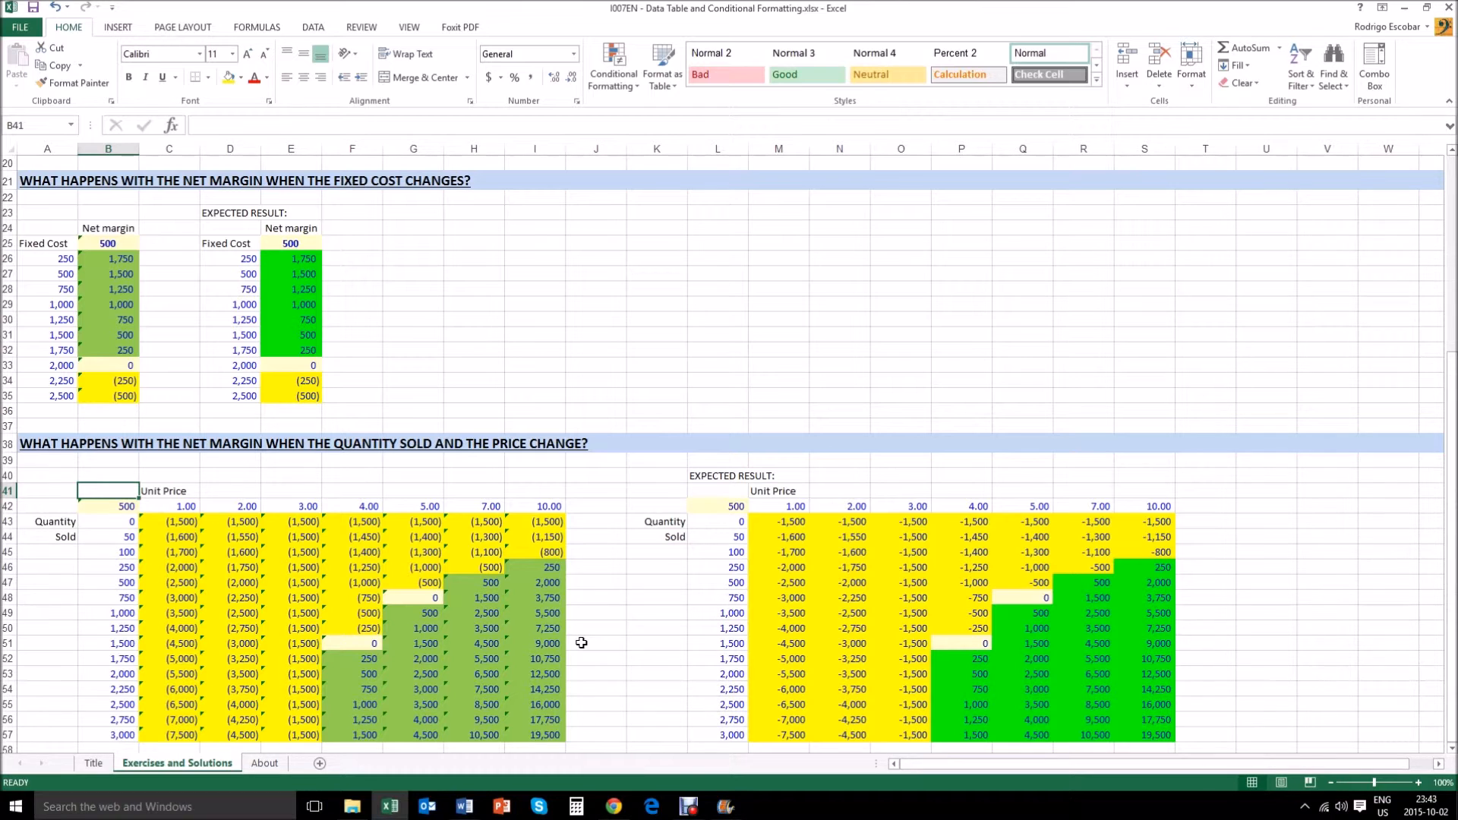
- Examine the two-variable table's net margins against the unit prices in row 42 and quantities in column B, and open the About sheet
left_click(367, 505)
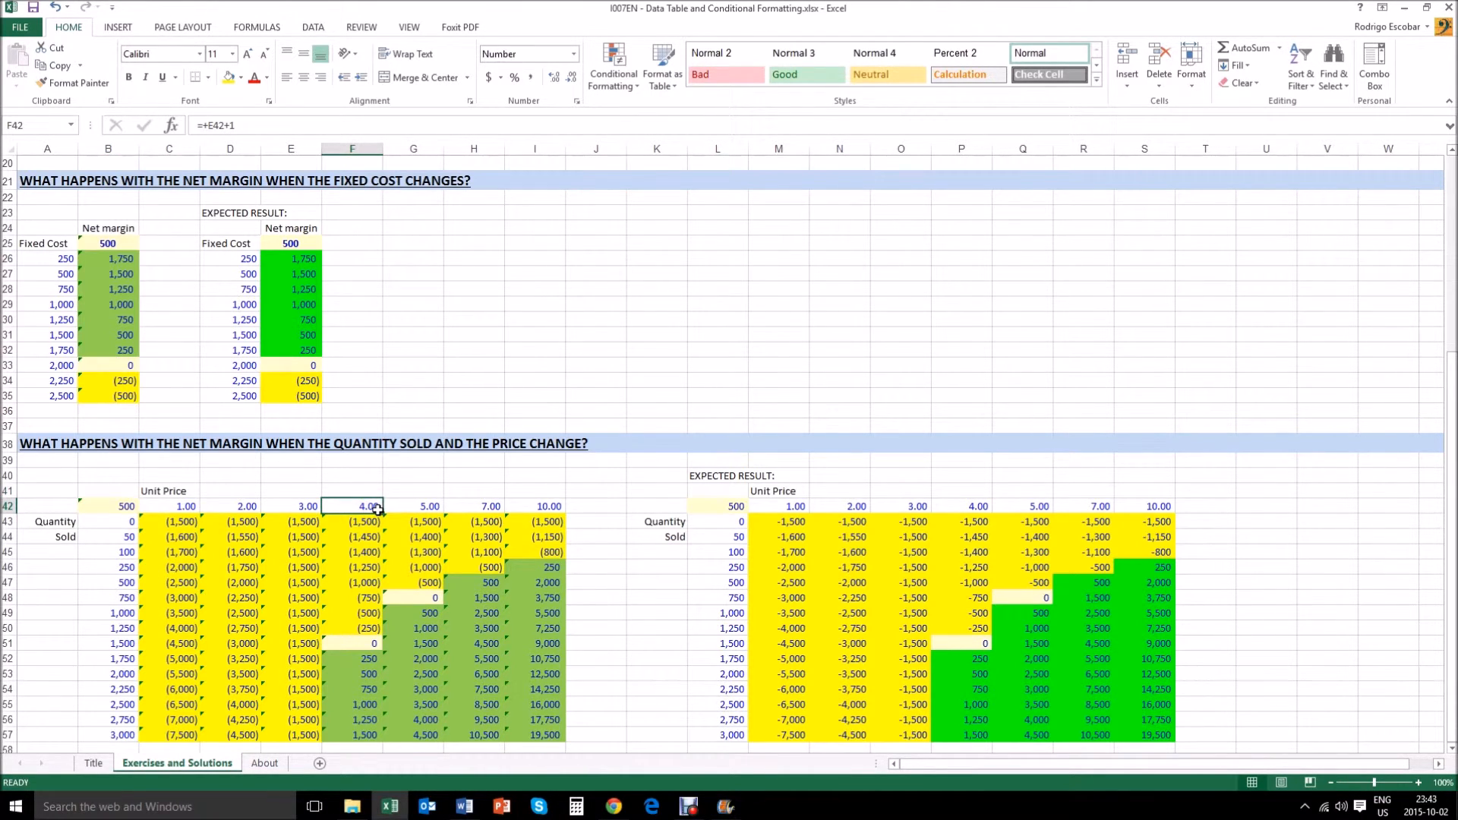
left_click(124, 645)
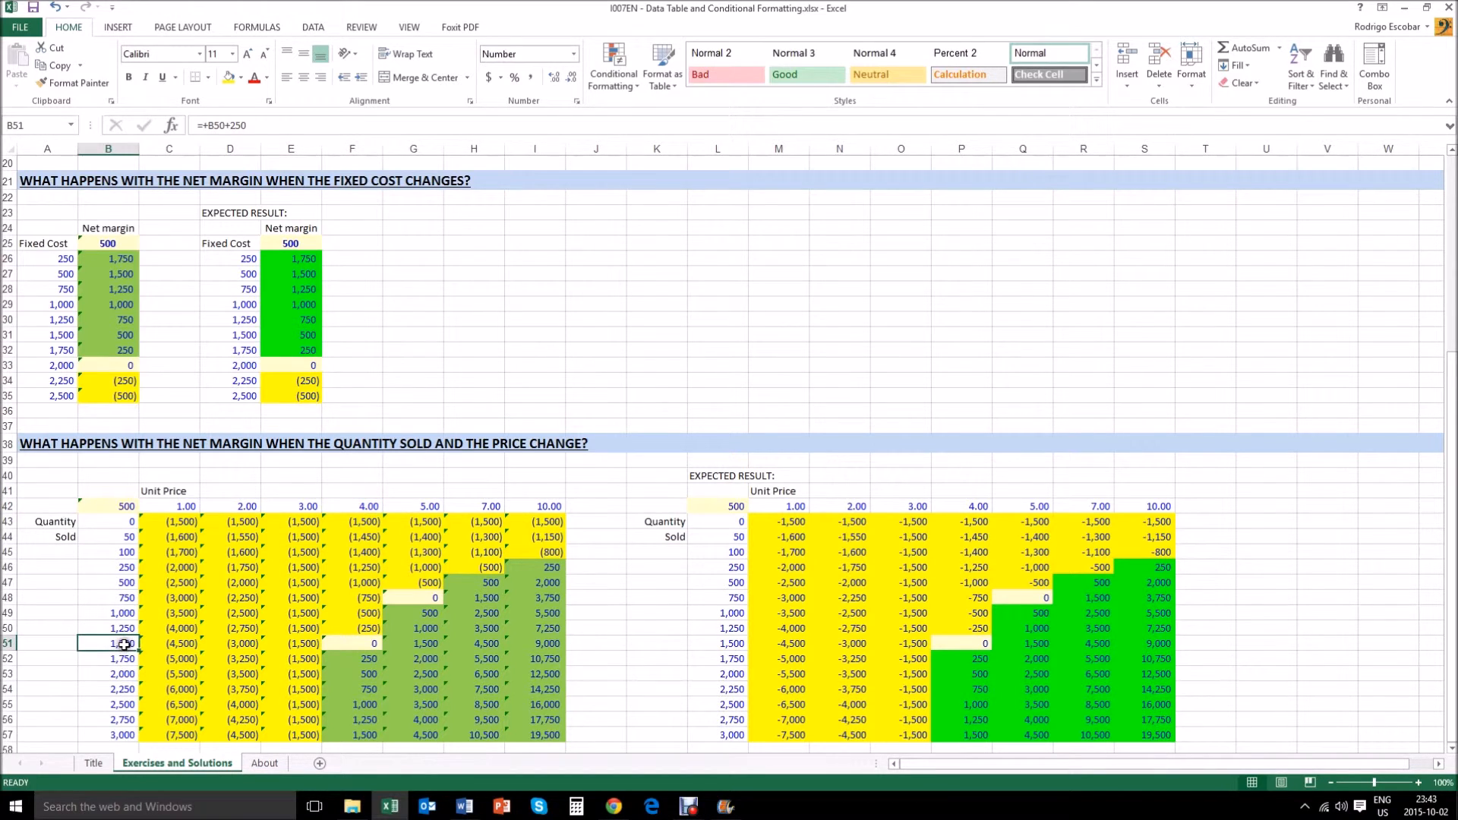
left_click(366, 643)
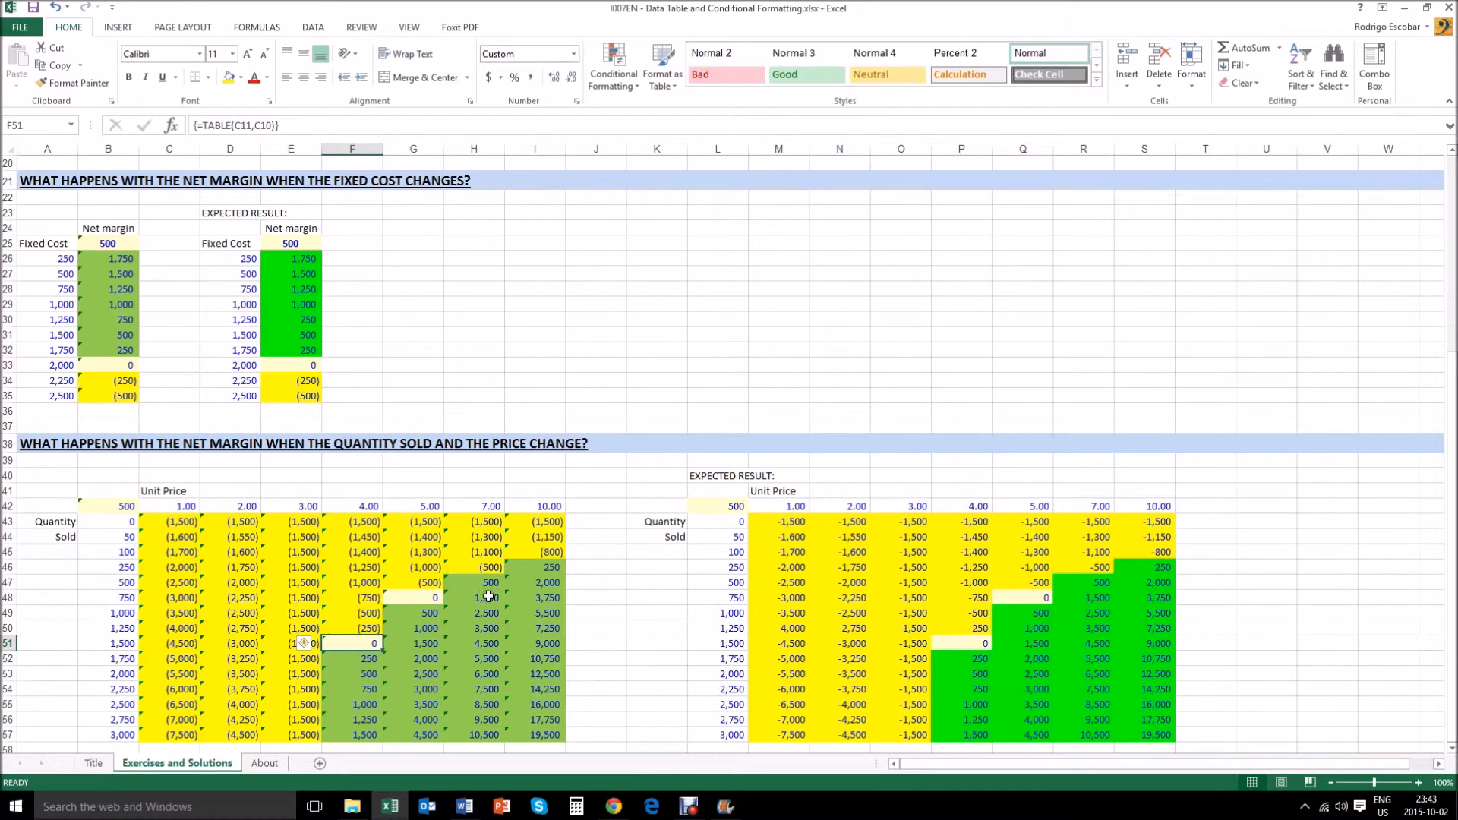
left_click(303, 506)
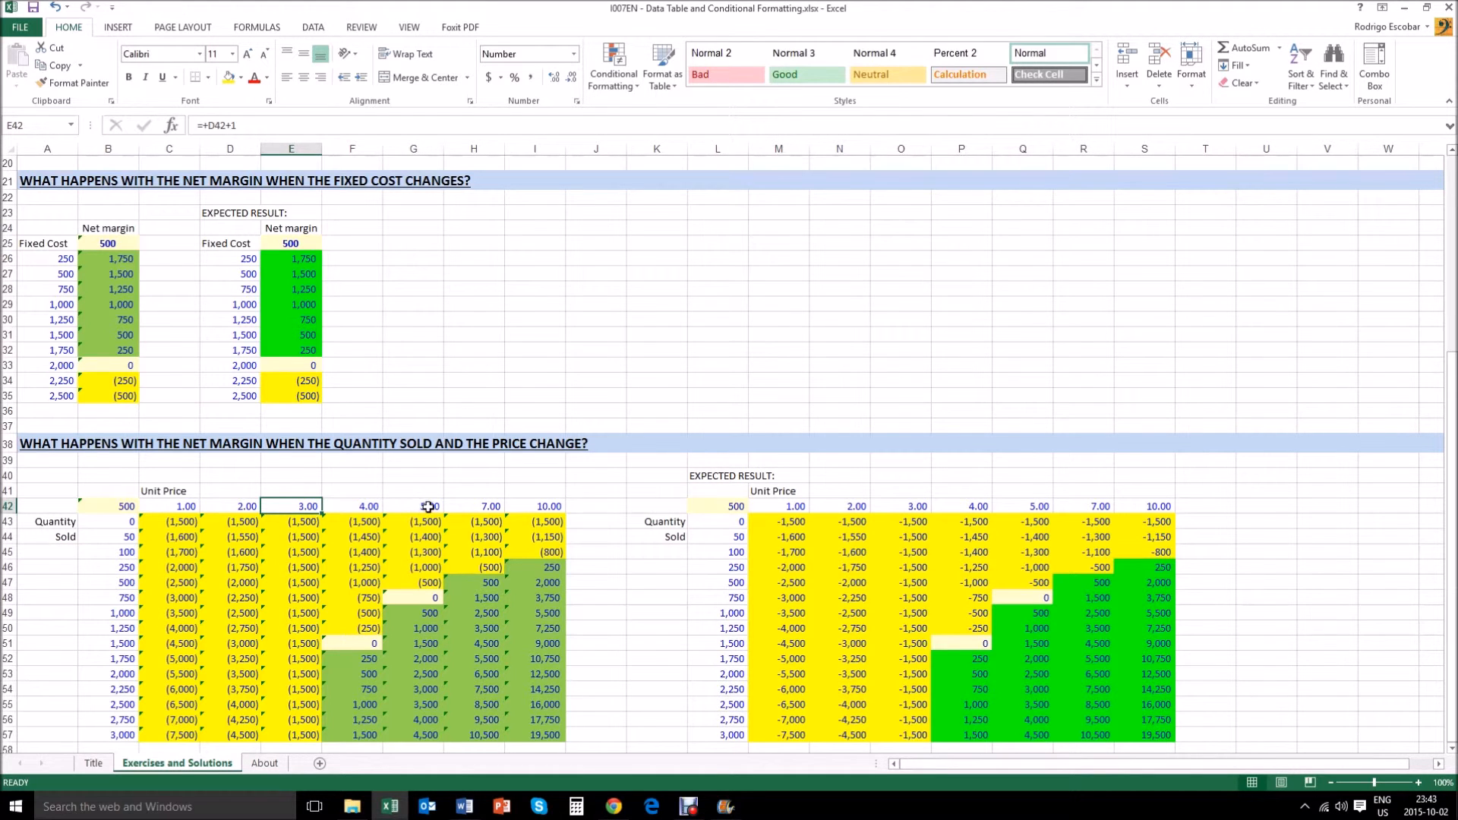
left_click(462, 505)
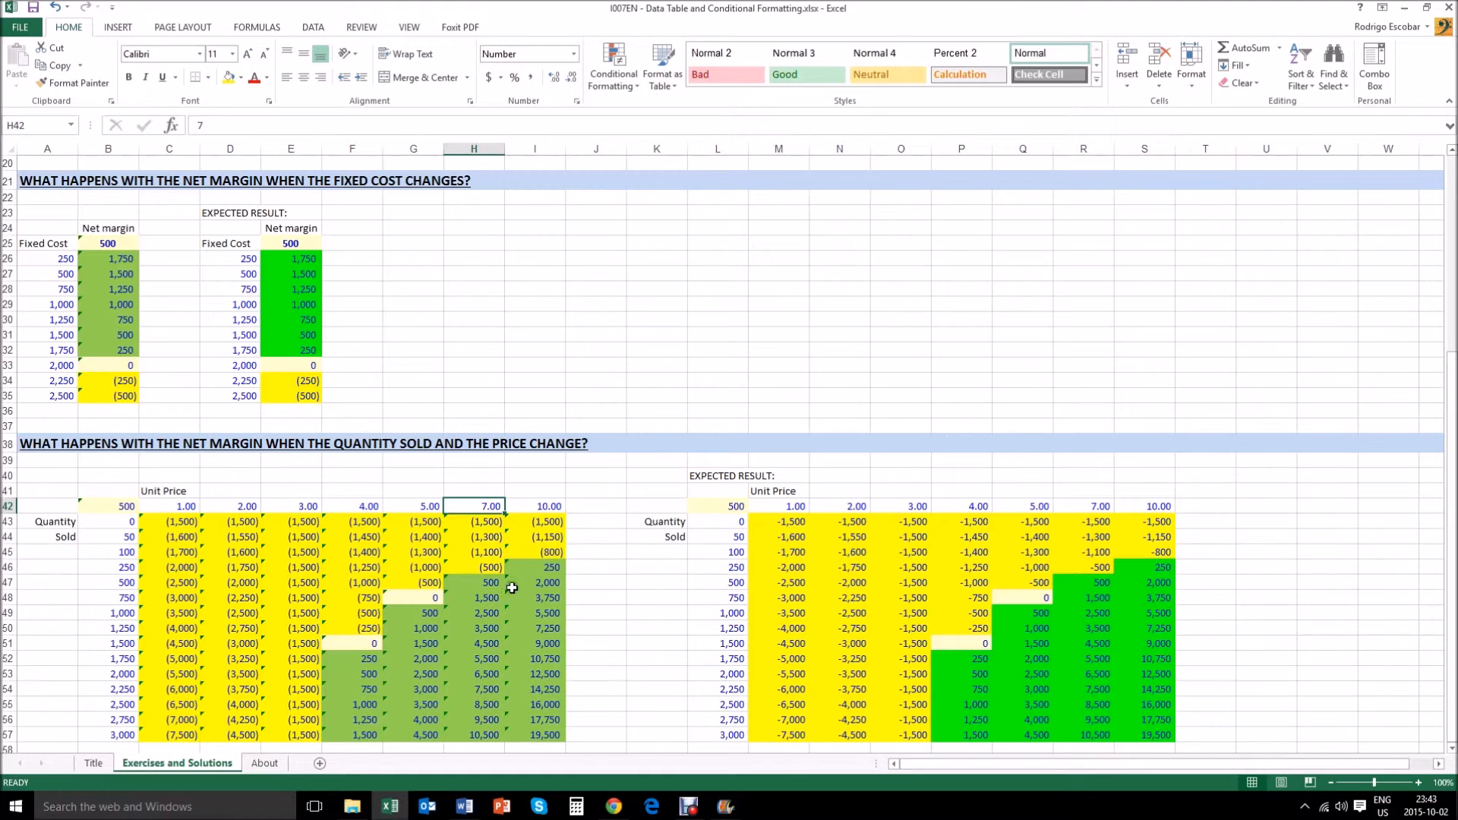
left_click(124, 581)
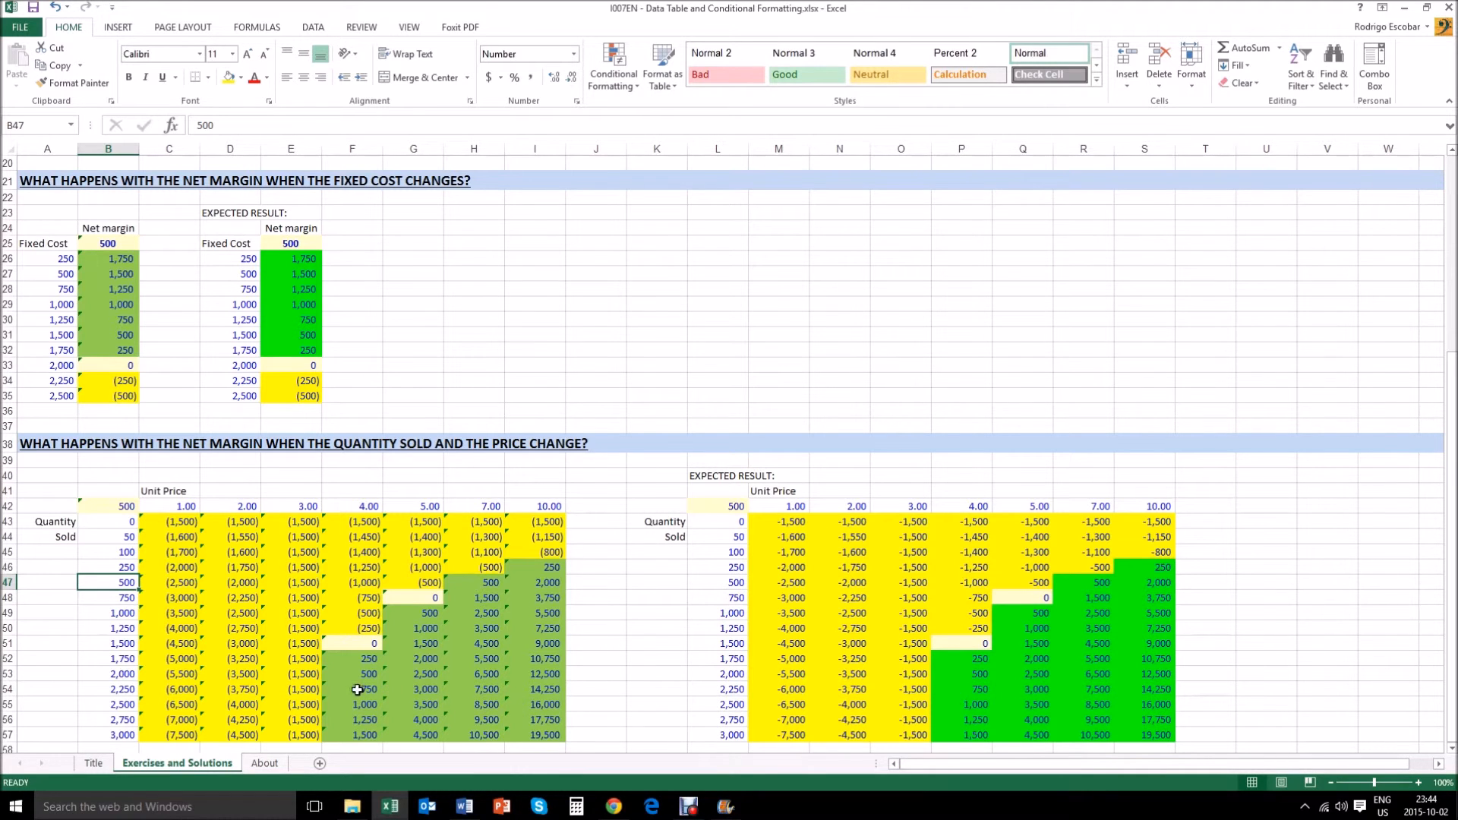
left_click(272, 762)
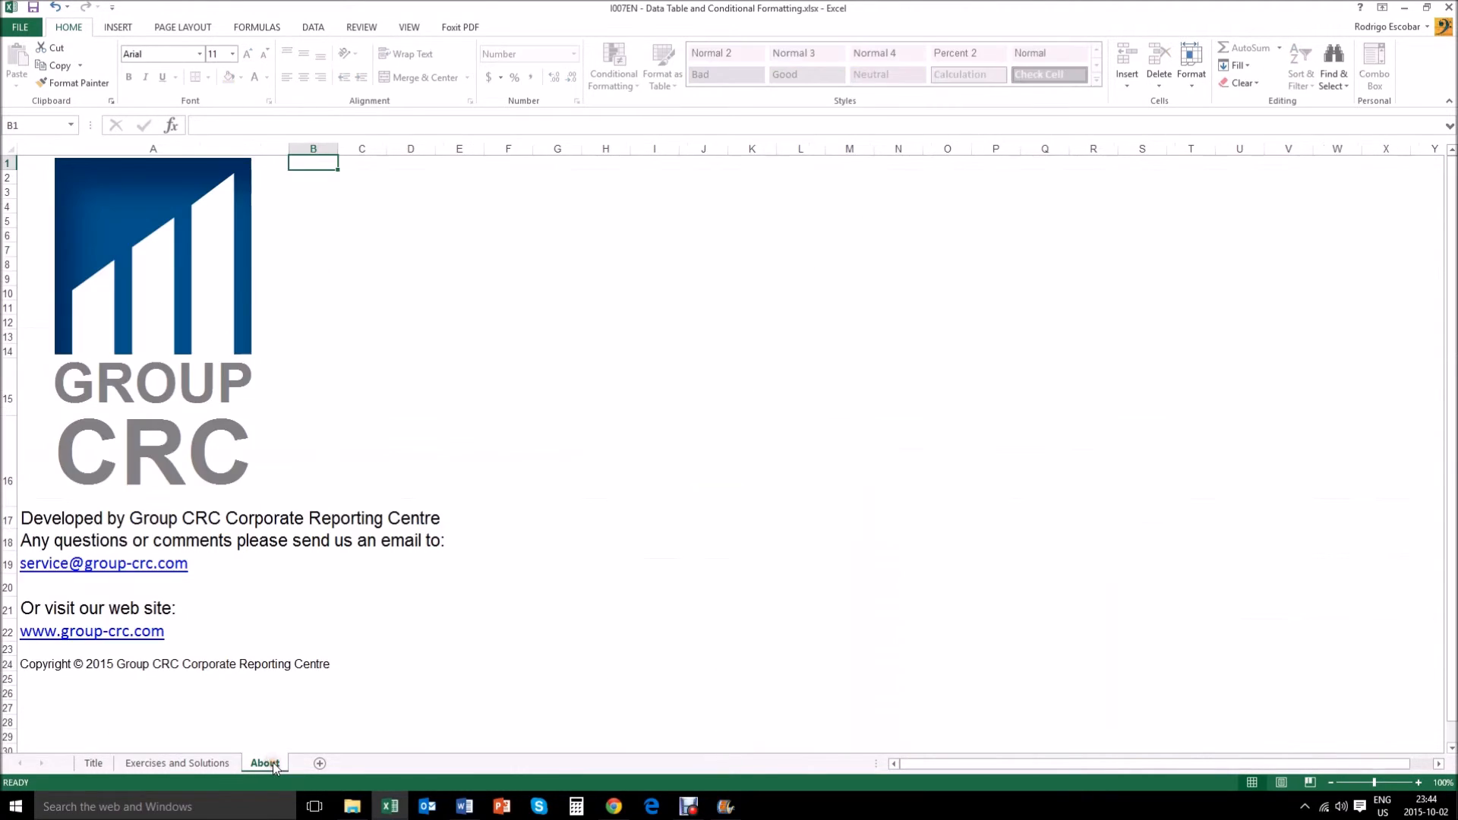